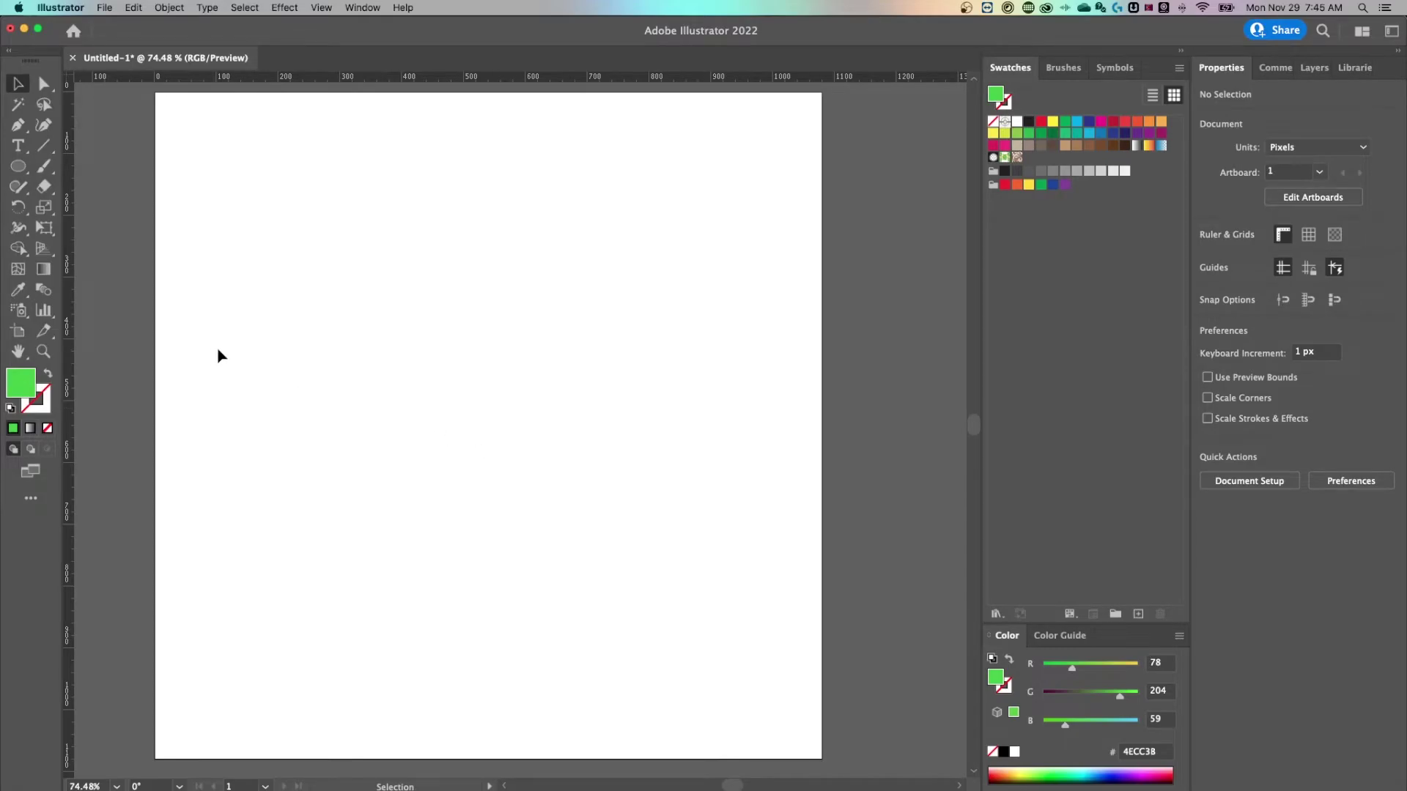
# - Draw a green circle with the Ellipse tool on the artboard's left side
pyautogui.click(15, 168)
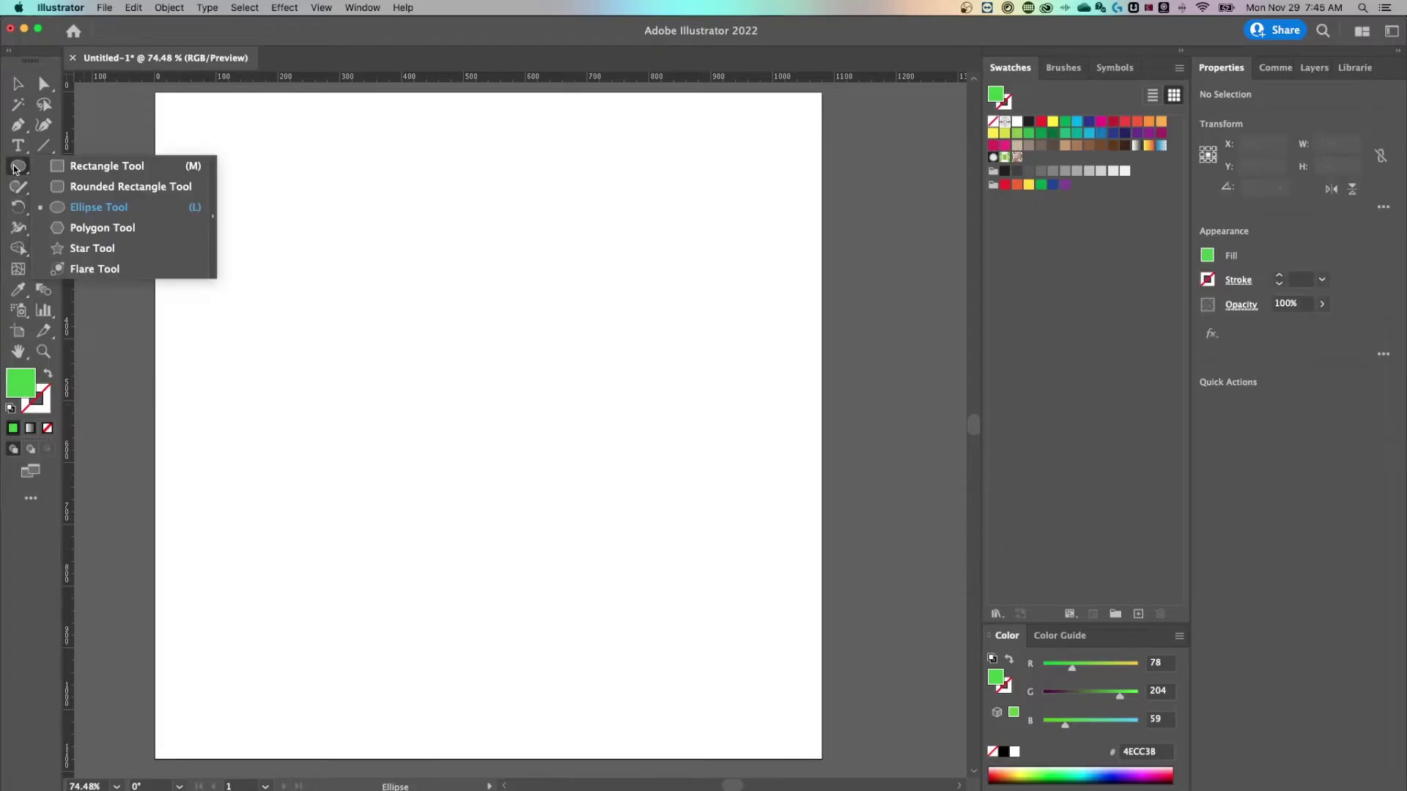
pyautogui.click(108, 214)
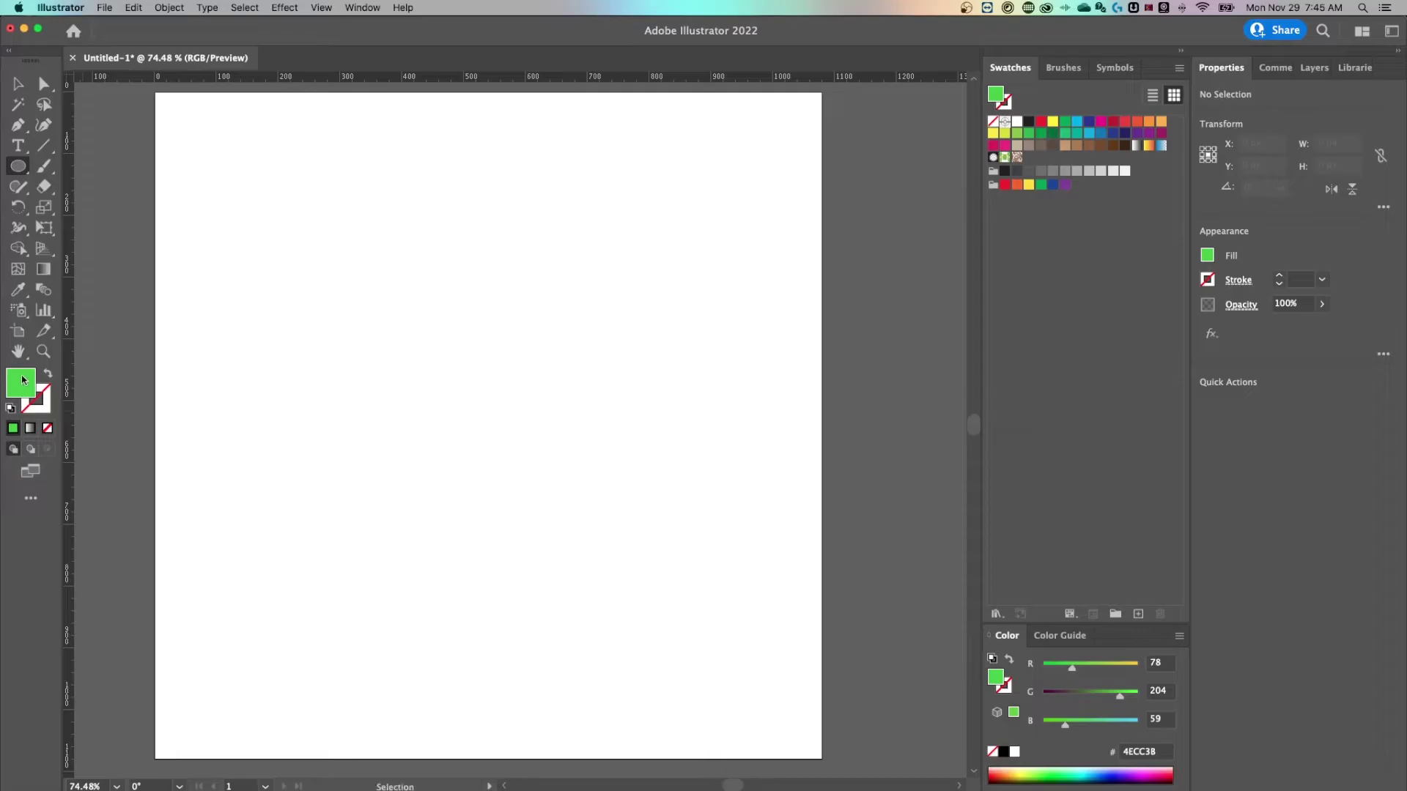
pyautogui.moveTo(305, 261)
pyautogui.mouseDown()
pyautogui.moveTo(540, 477)
pyautogui.moveTo(523, 472)
pyautogui.mouseUp()
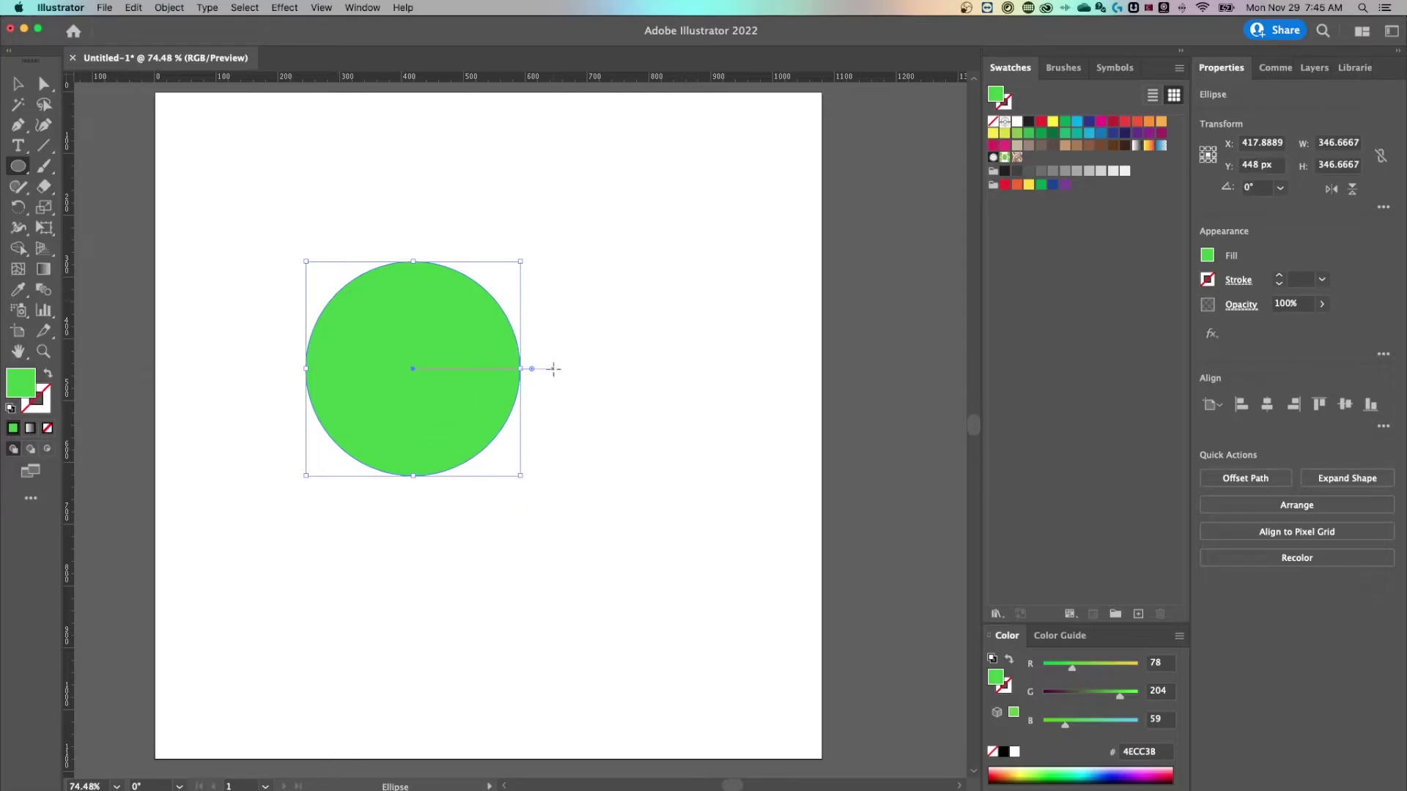
pyautogui.press('v')
pyautogui.moveTo(444, 336); pyautogui.dragTo(413, 329)
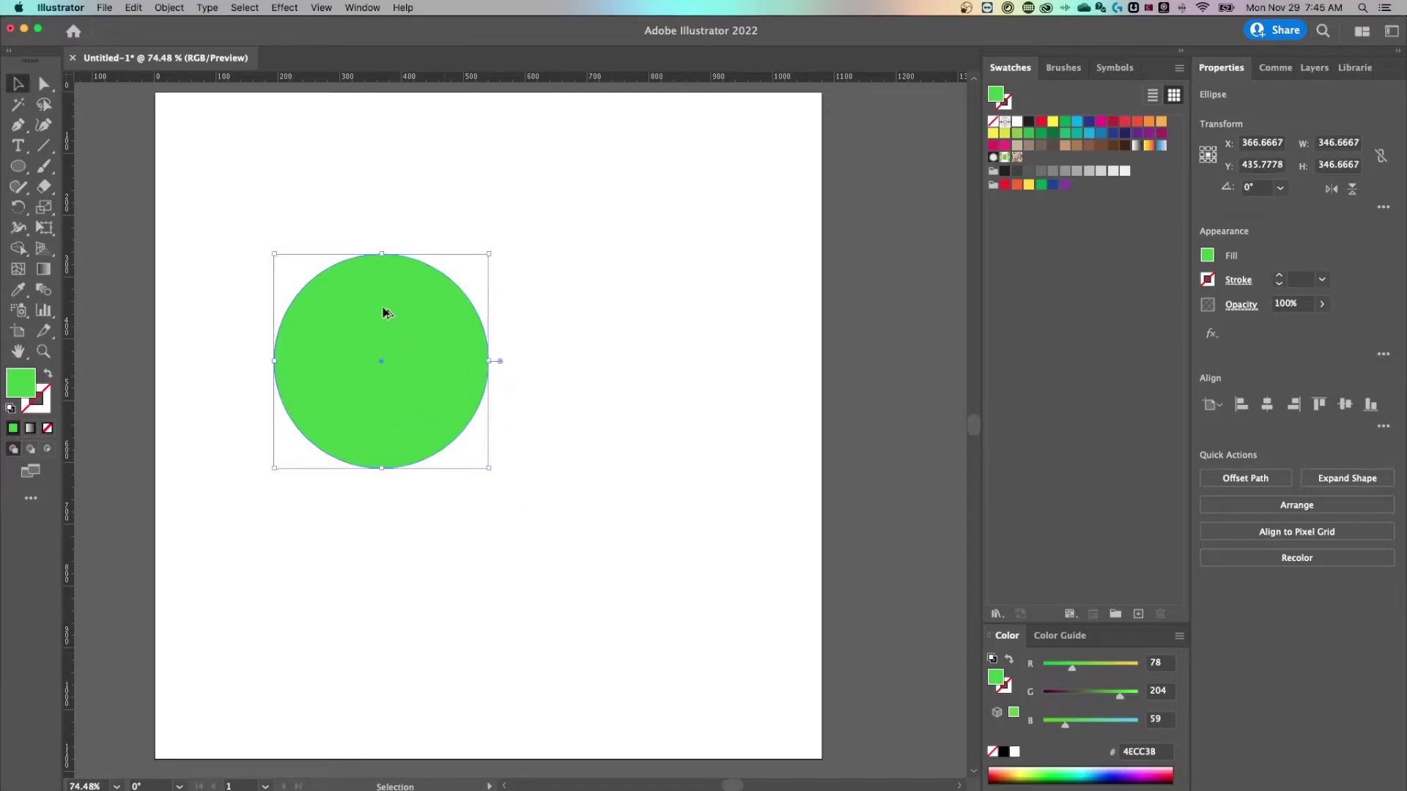
# - Duplicate the circle to the right, overlap the copy with the first, and select both
pyautogui.moveTo(362, 304); pyautogui.dragTo(595, 259)
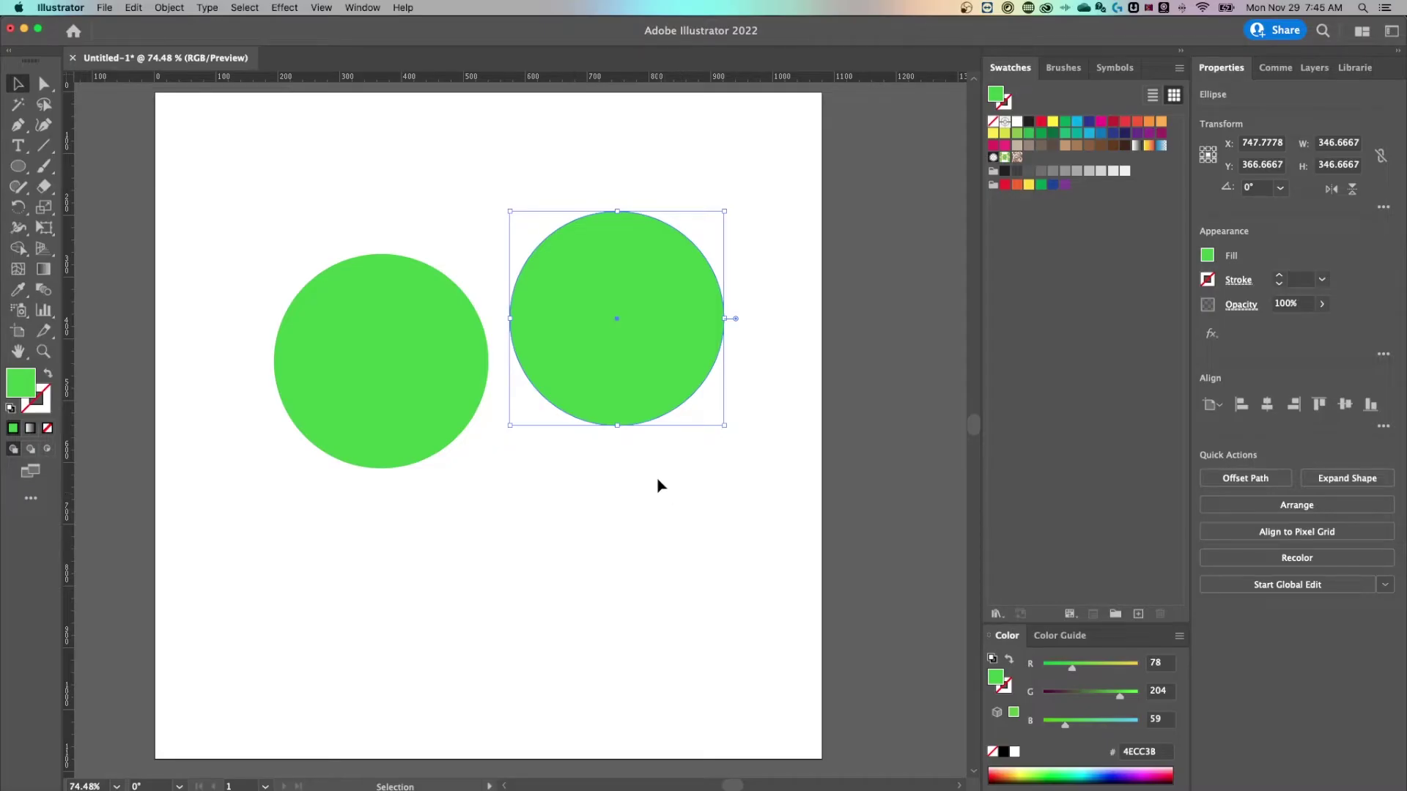
pyautogui.scroll(1, 657, 480)
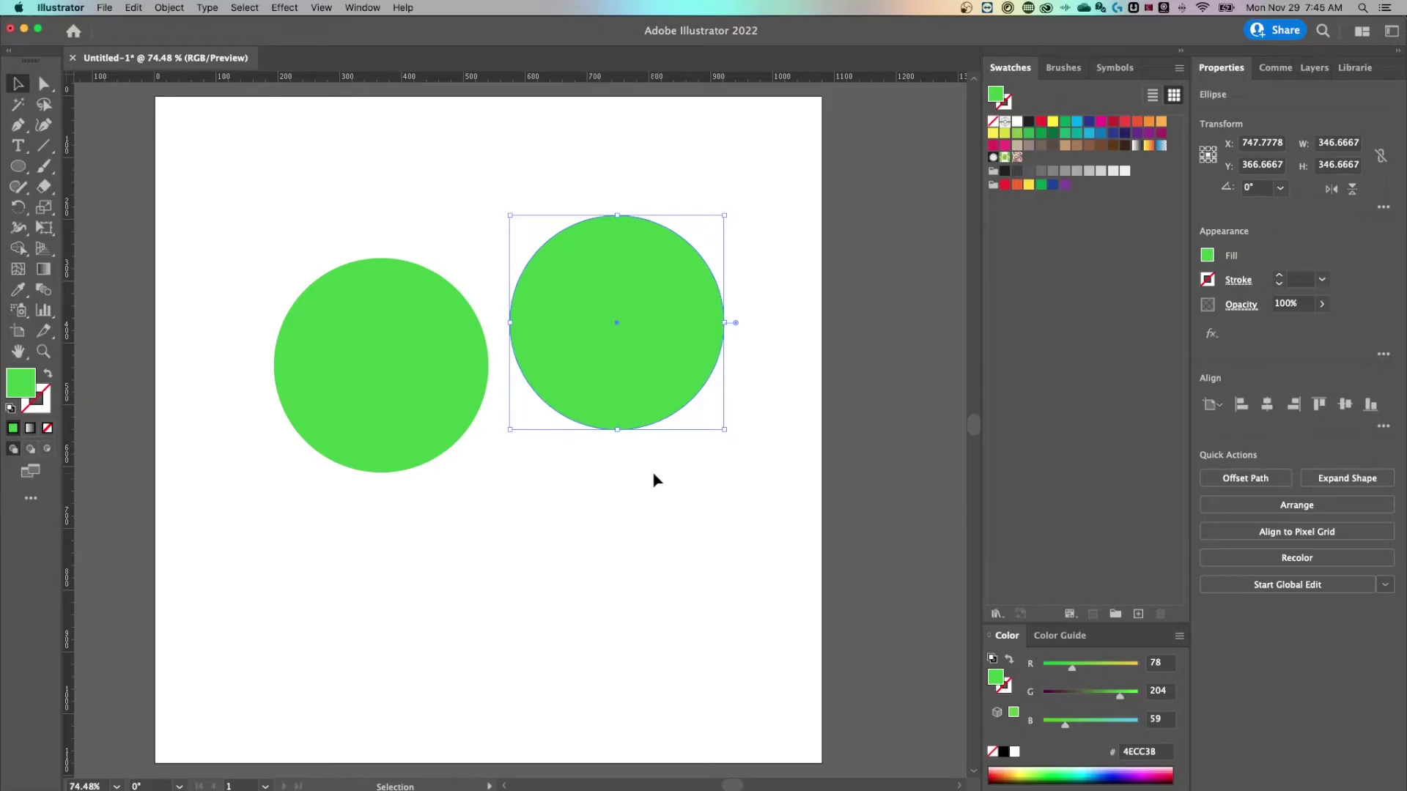
pyautogui.moveTo(688, 333); pyautogui.dragTo(560, 372)
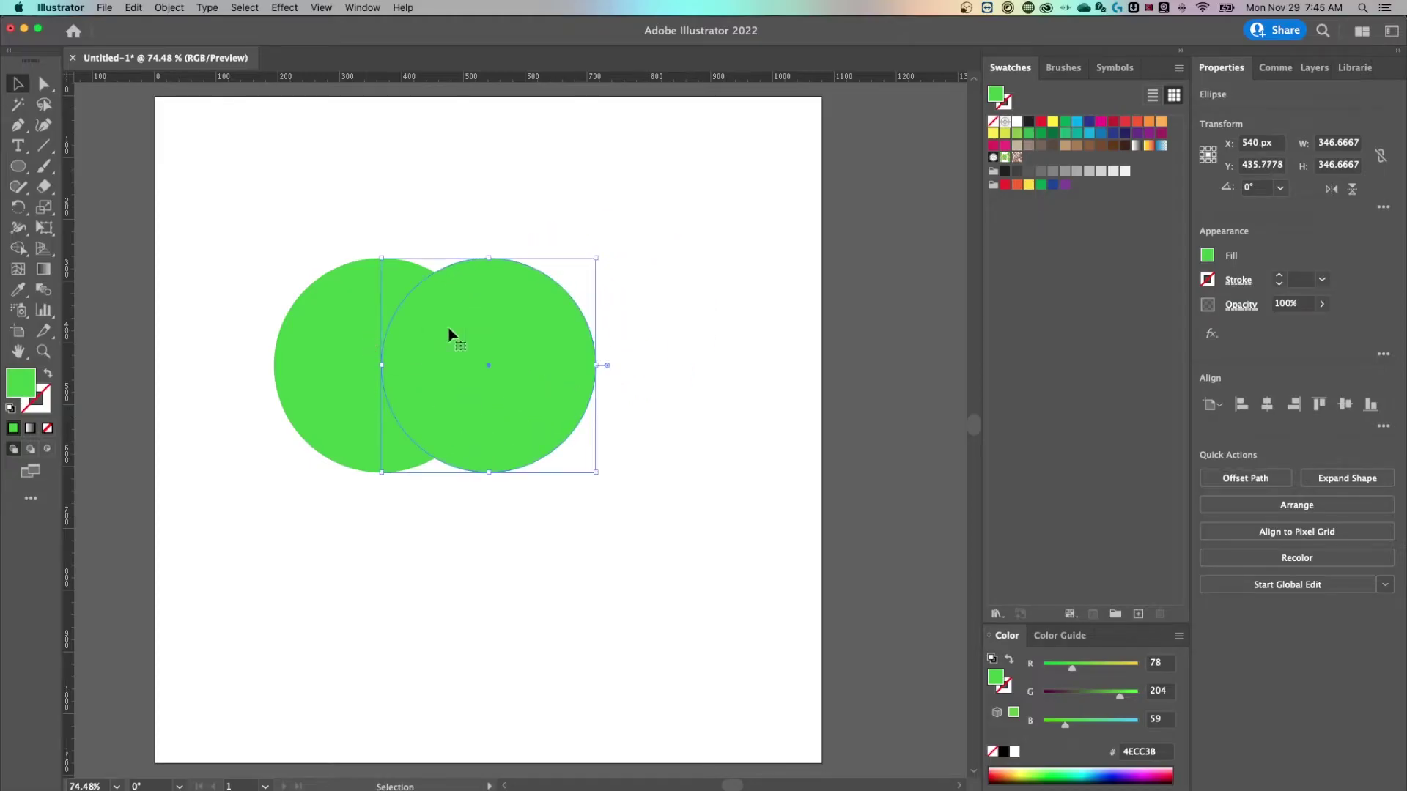
pyautogui.moveTo(640, 210); pyautogui.dragTo(322, 456)
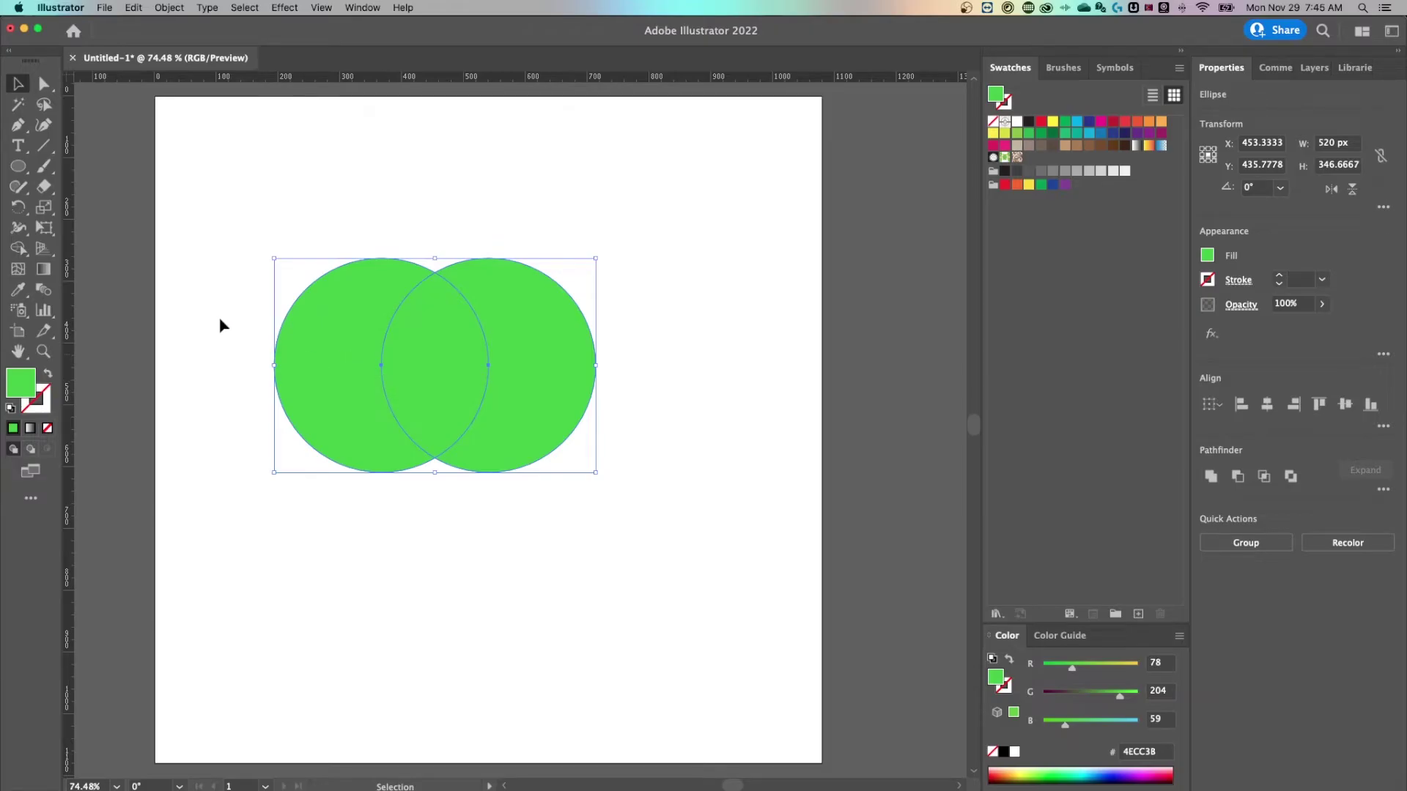
pyautogui.hotkey('shift', 'm')
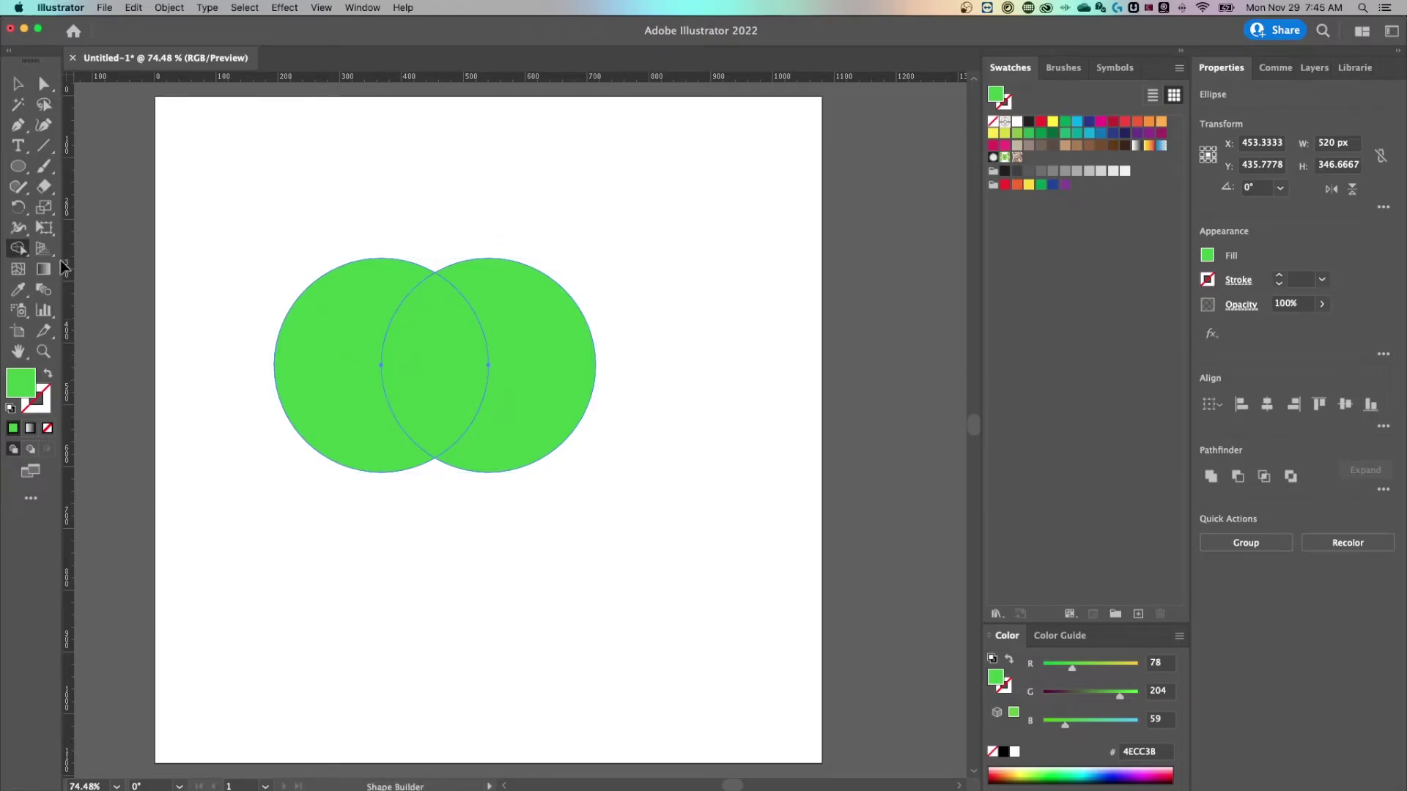
pyautogui.click(18, 249)
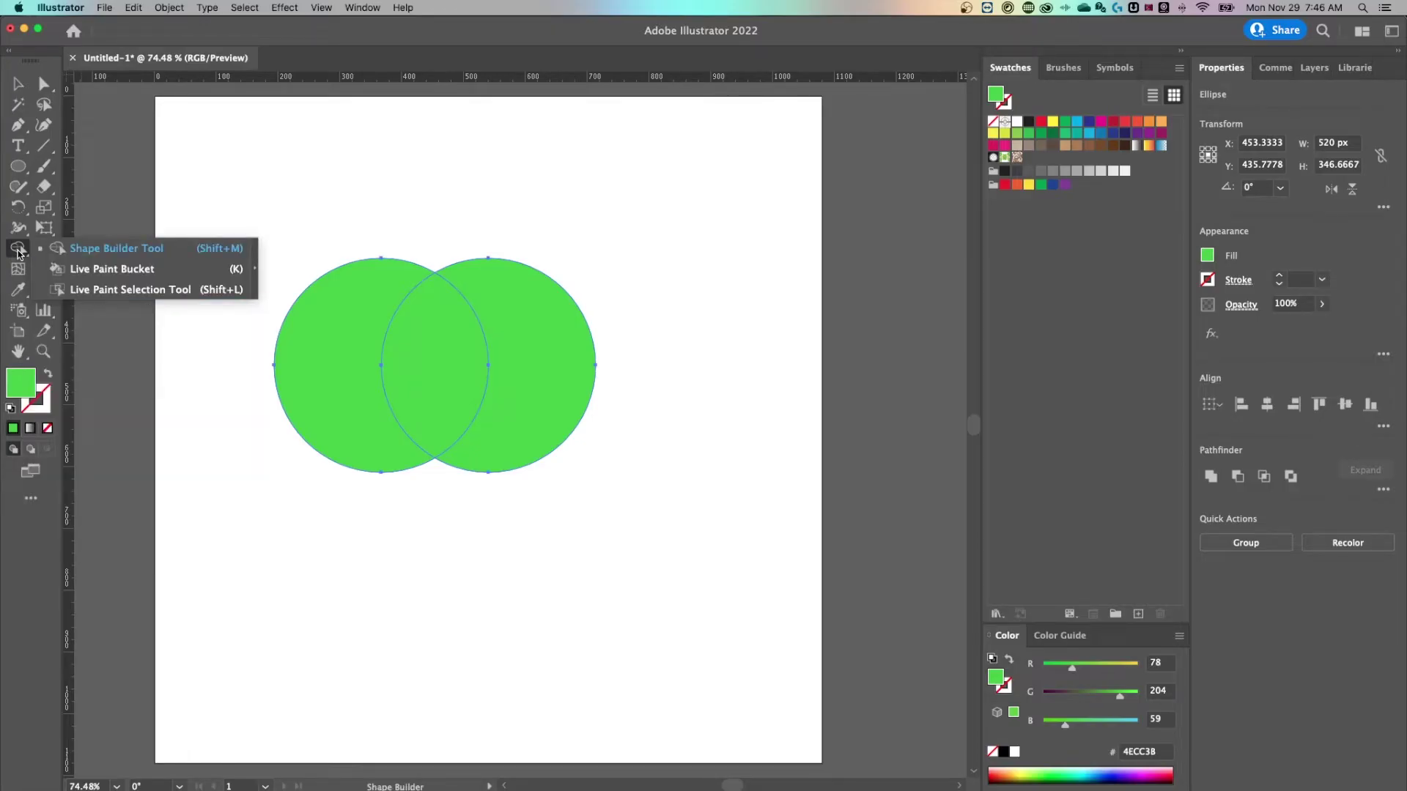
pyautogui.click(89, 252)
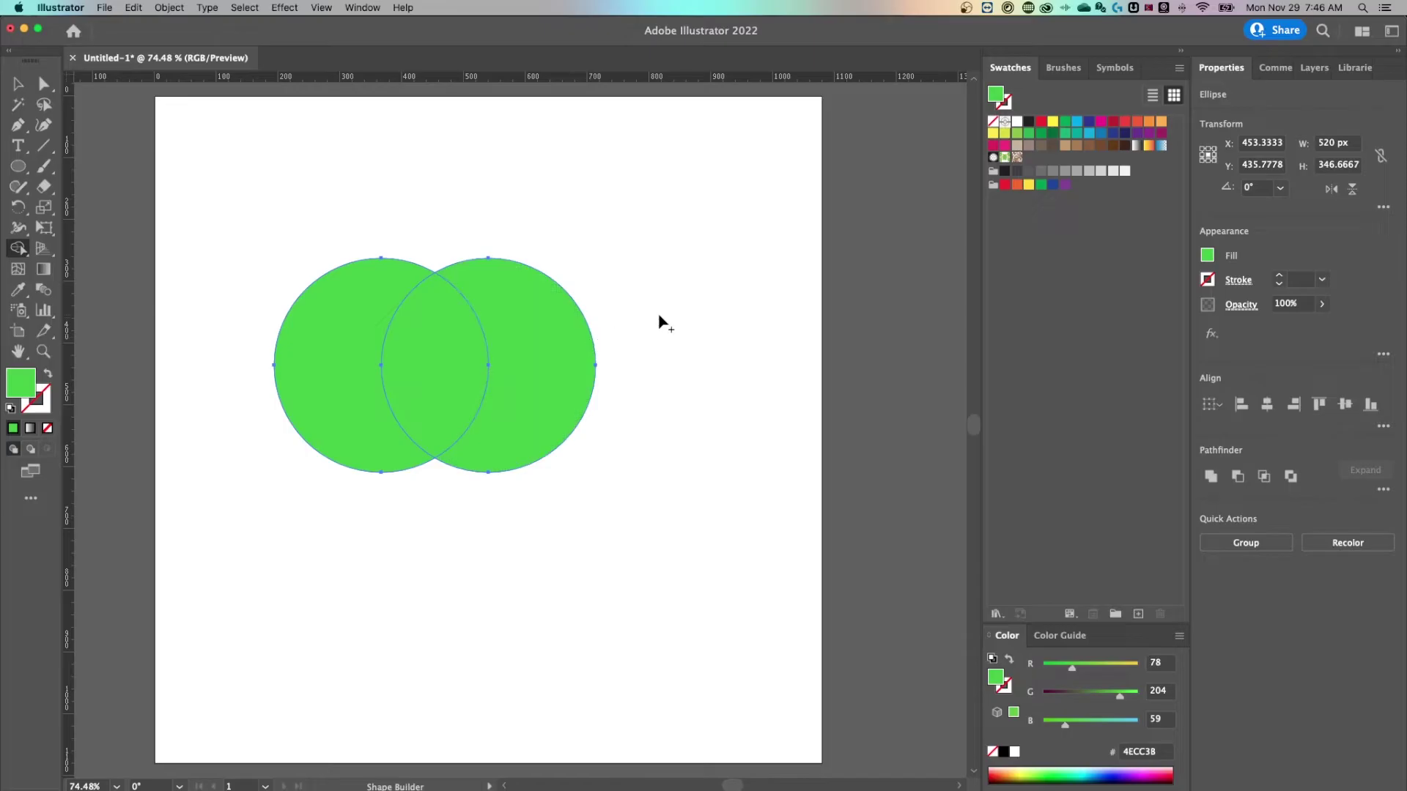
pyautogui.moveTo(658, 314)
pyautogui.mouseDown()
pyautogui.moveTo(449, 361)
pyautogui.moveTo(216, 381)
pyautogui.mouseUp()
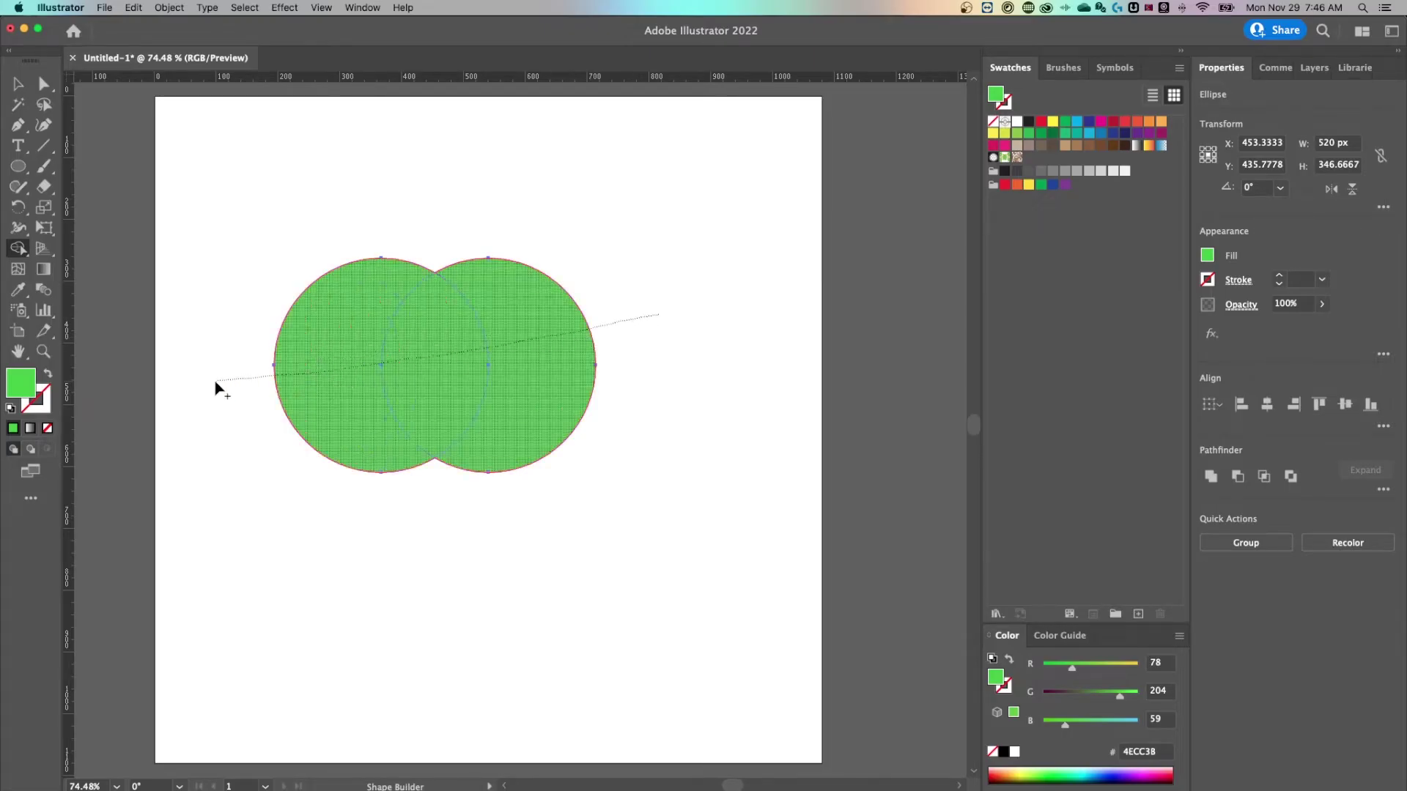
pyautogui.moveTo(215, 381); pyautogui.dragTo(214, 384)
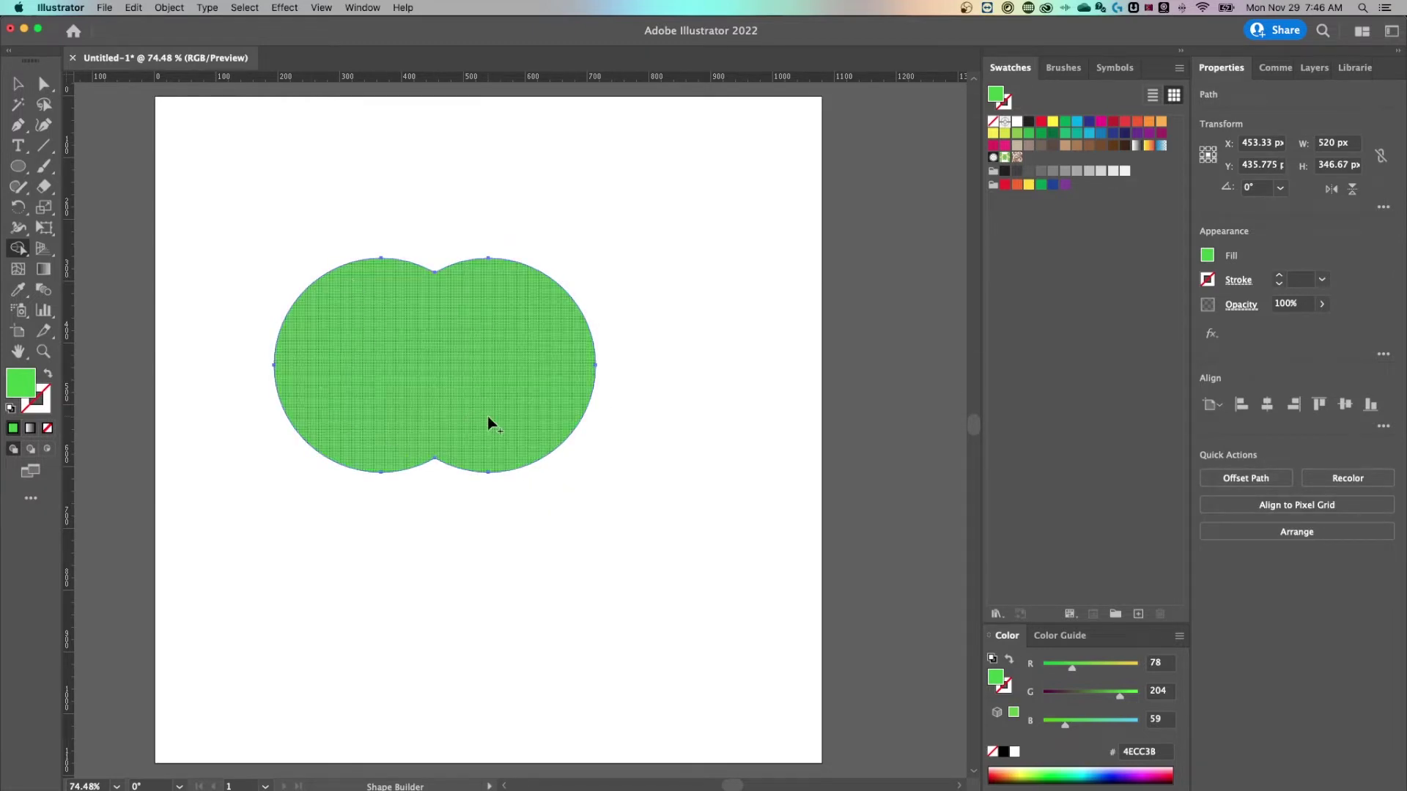
pyautogui.press('v')
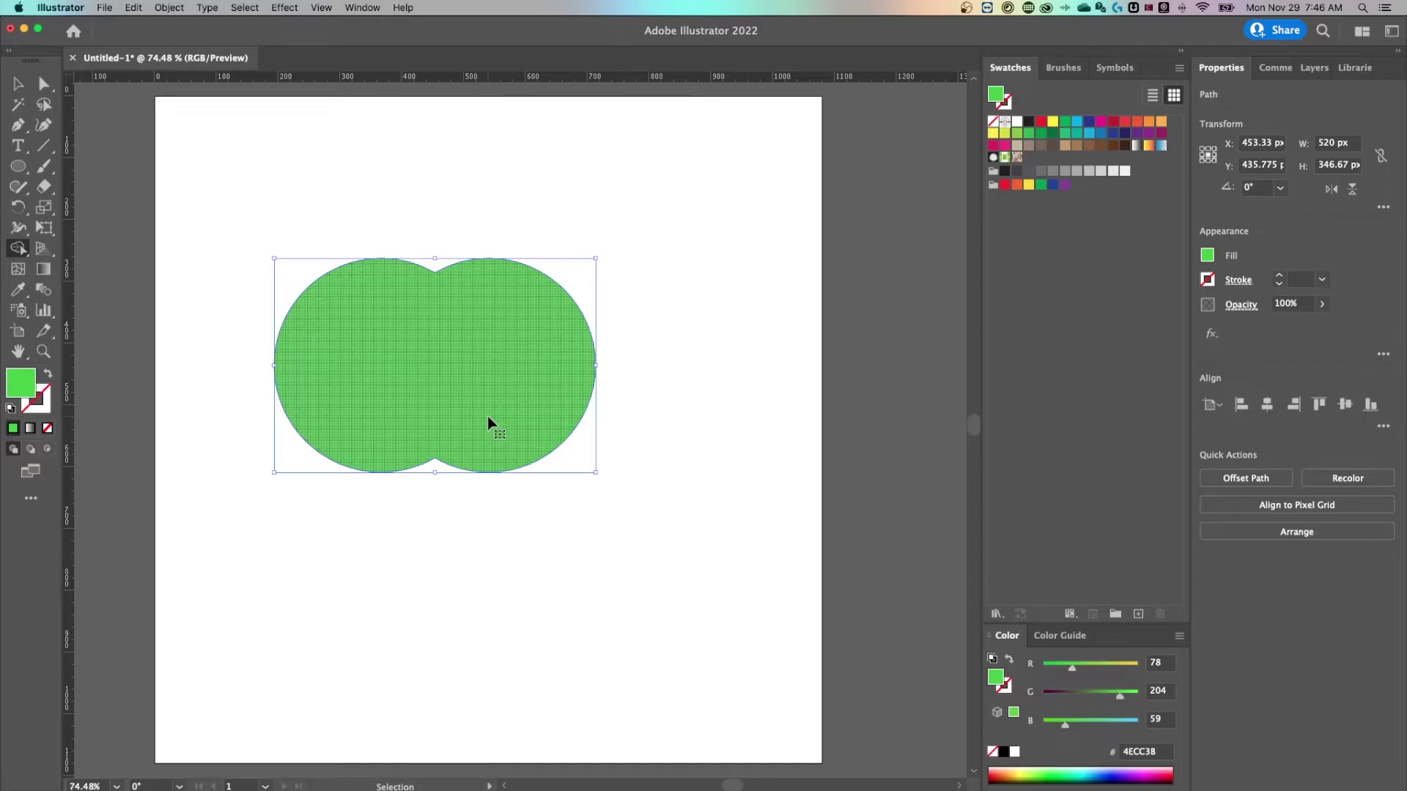
pyautogui.press('super+z')
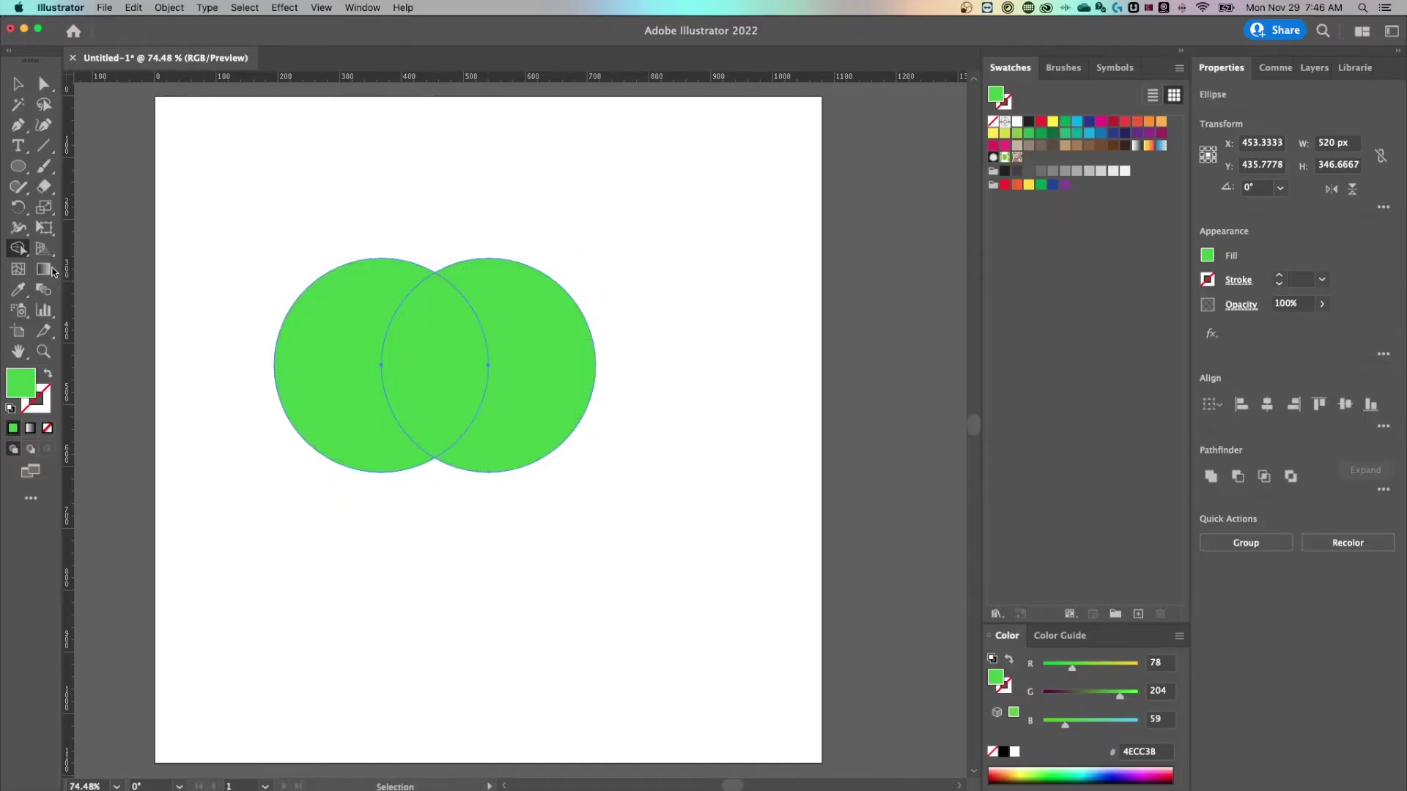
pyautogui.doubleClick(19, 250)
pyautogui.moveTo(725, 146); pyautogui.dragTo(746, 115)
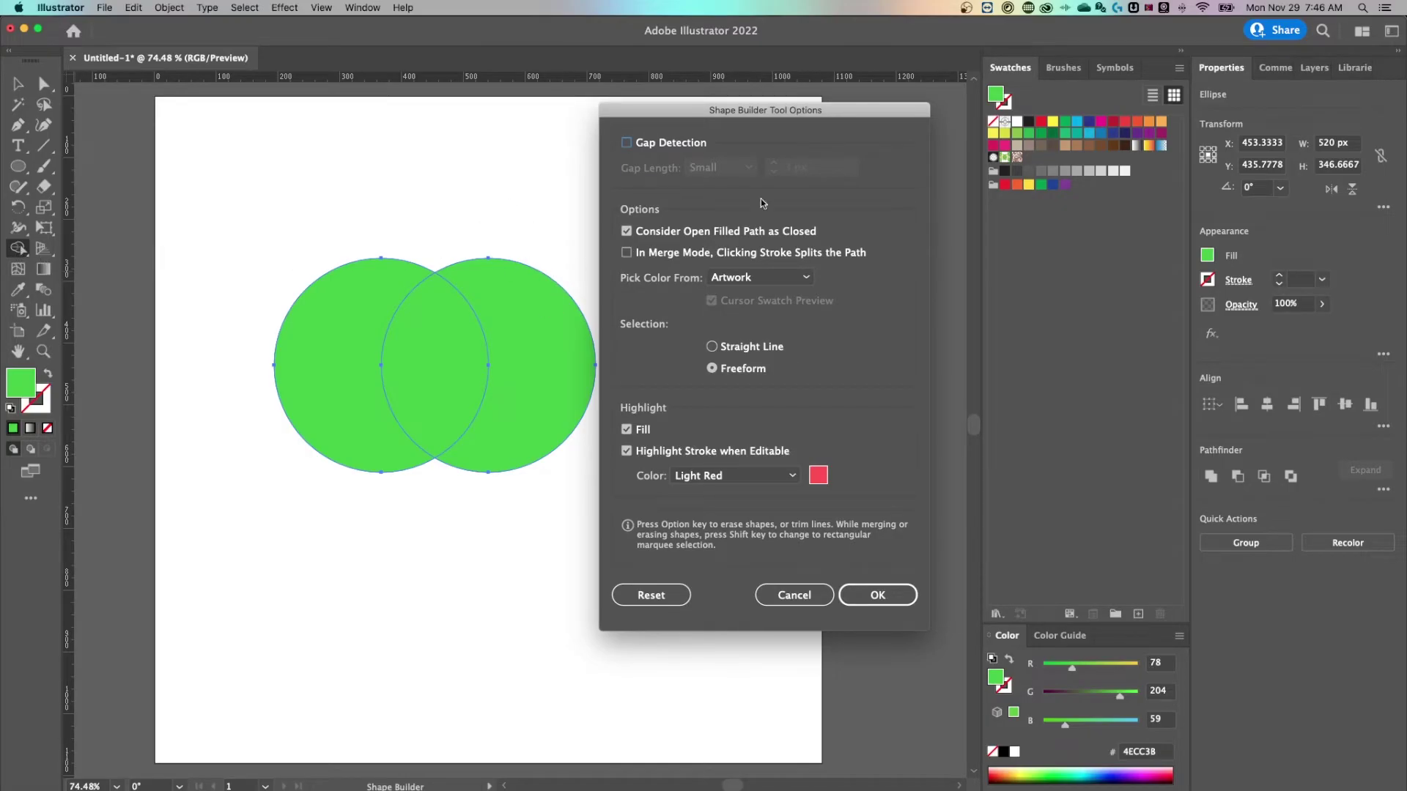
pyautogui.moveTo(795, 113); pyautogui.dragTo(800, 117)
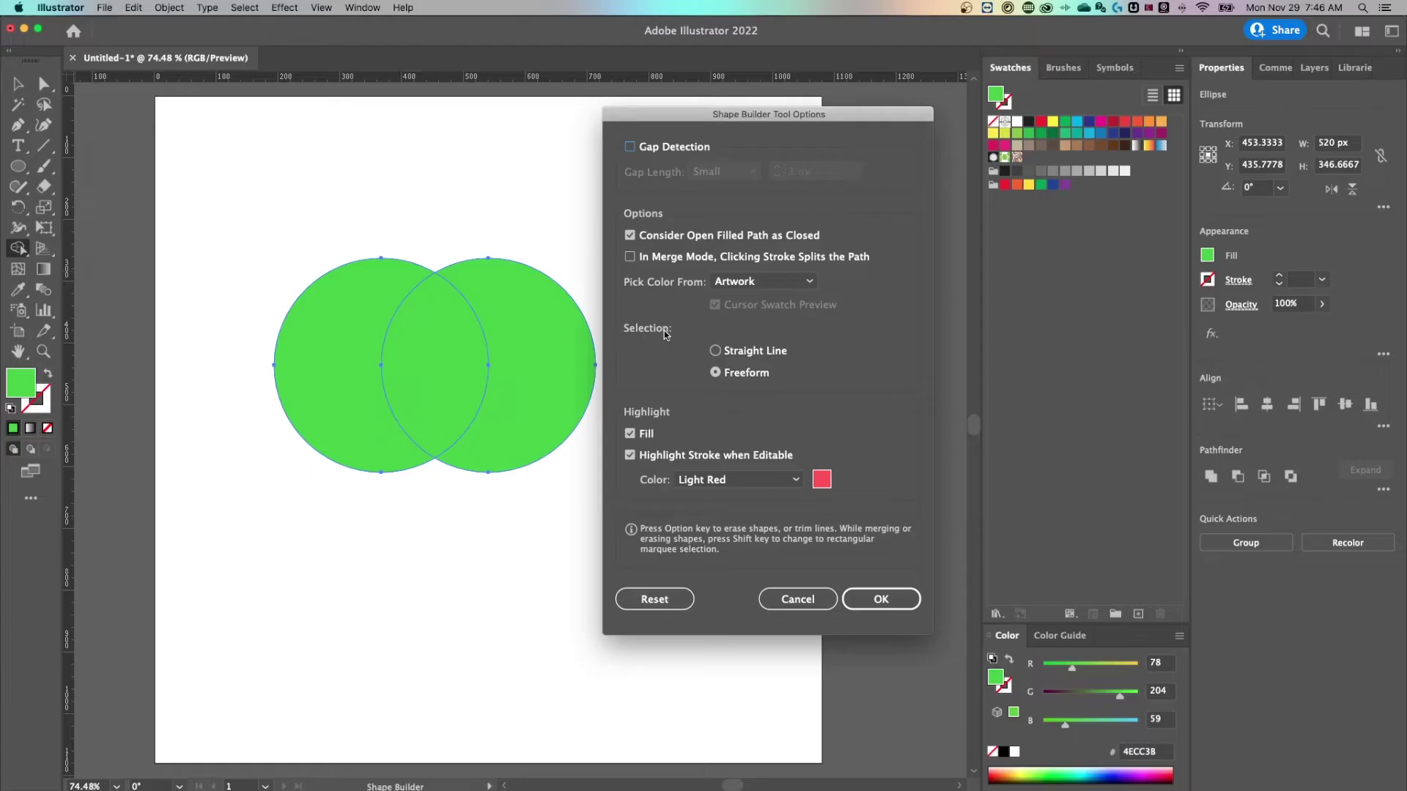
pyautogui.click(715, 352)
pyautogui.click(714, 373)
pyautogui.click(881, 600)
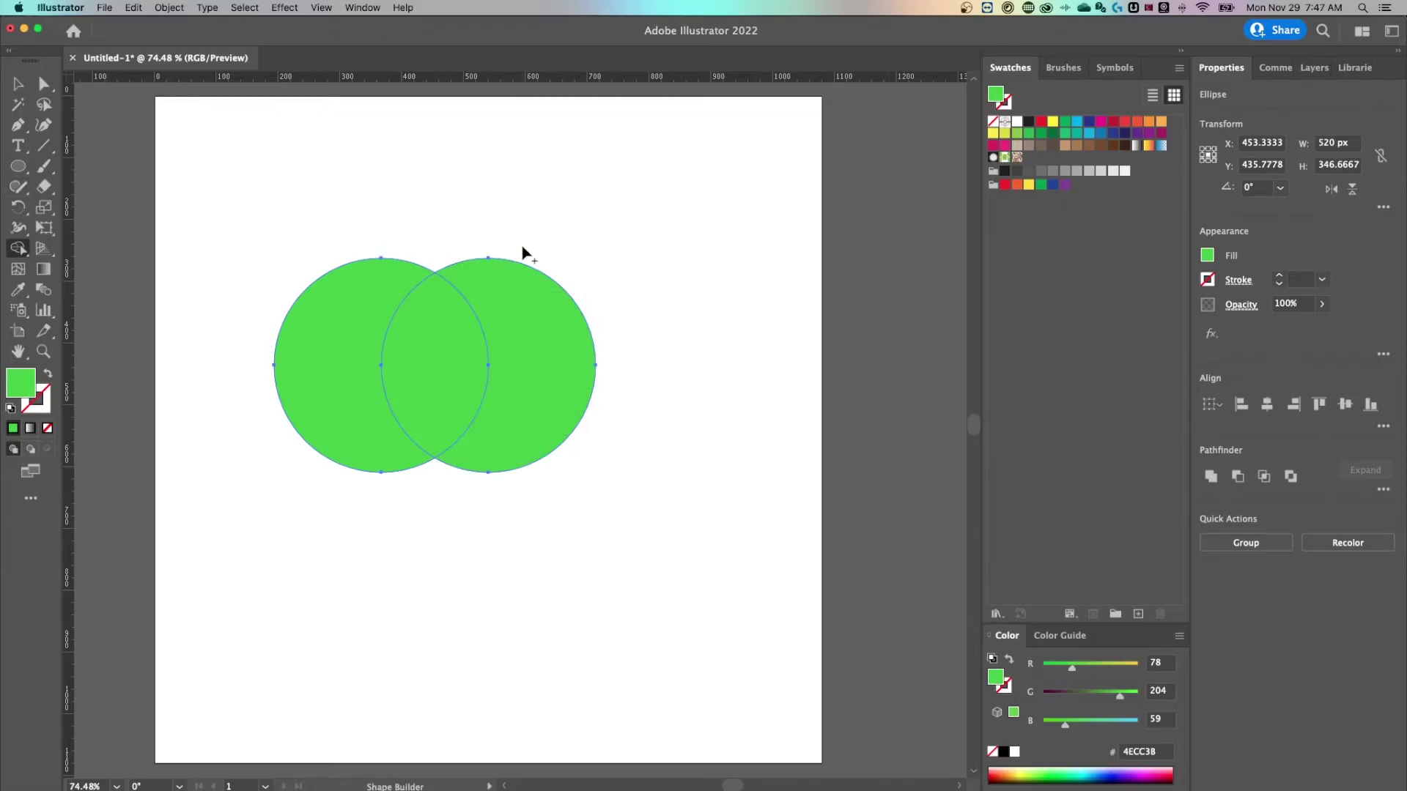
pyautogui.moveTo(650, 216)
pyautogui.mouseDown()
pyautogui.moveTo(730, 353)
pyautogui.moveTo(644, 331)
pyautogui.moveTo(767, 269)
pyautogui.moveTo(662, 151)
pyautogui.moveTo(734, 314)
pyautogui.moveTo(623, 145)
pyautogui.moveTo(663, 294)
pyautogui.mouseUp()
pyautogui.moveTo(665, 185); pyautogui.dragTo(696, 370)
pyautogui.hscroll(1, 685, 277)
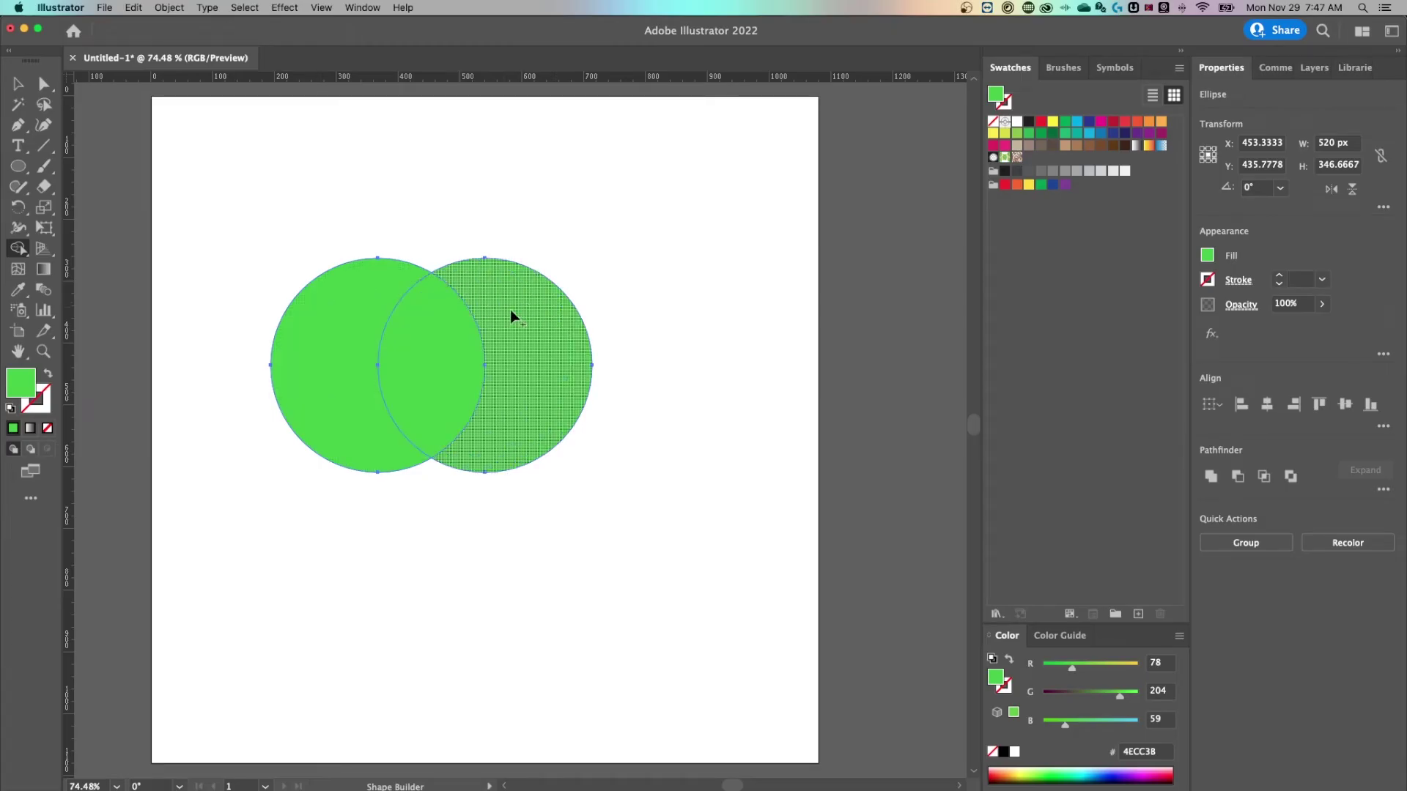
pyautogui.keyDown('alt'); pyautogui.click(438, 365); pyautogui.keyUp('alt')
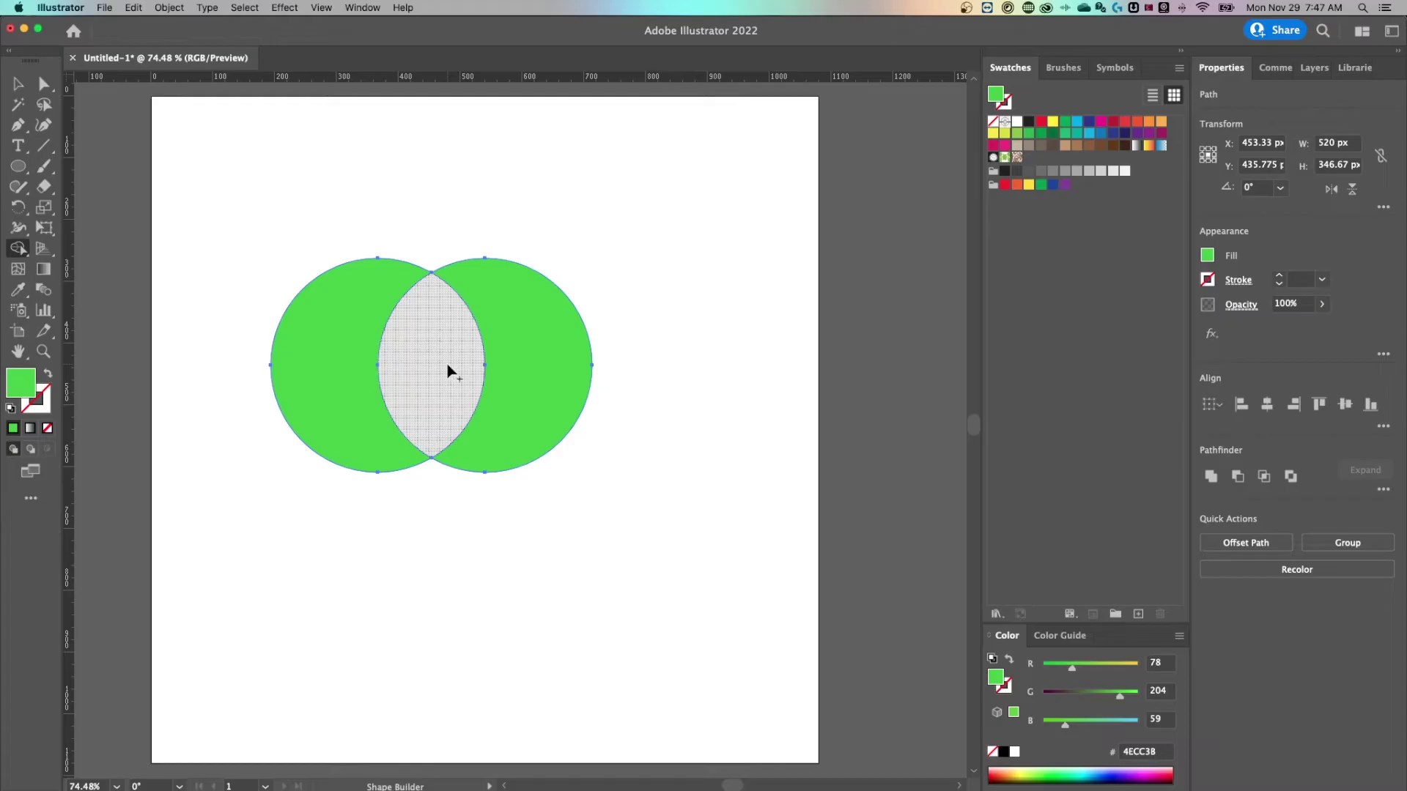
pyautogui.press('v')
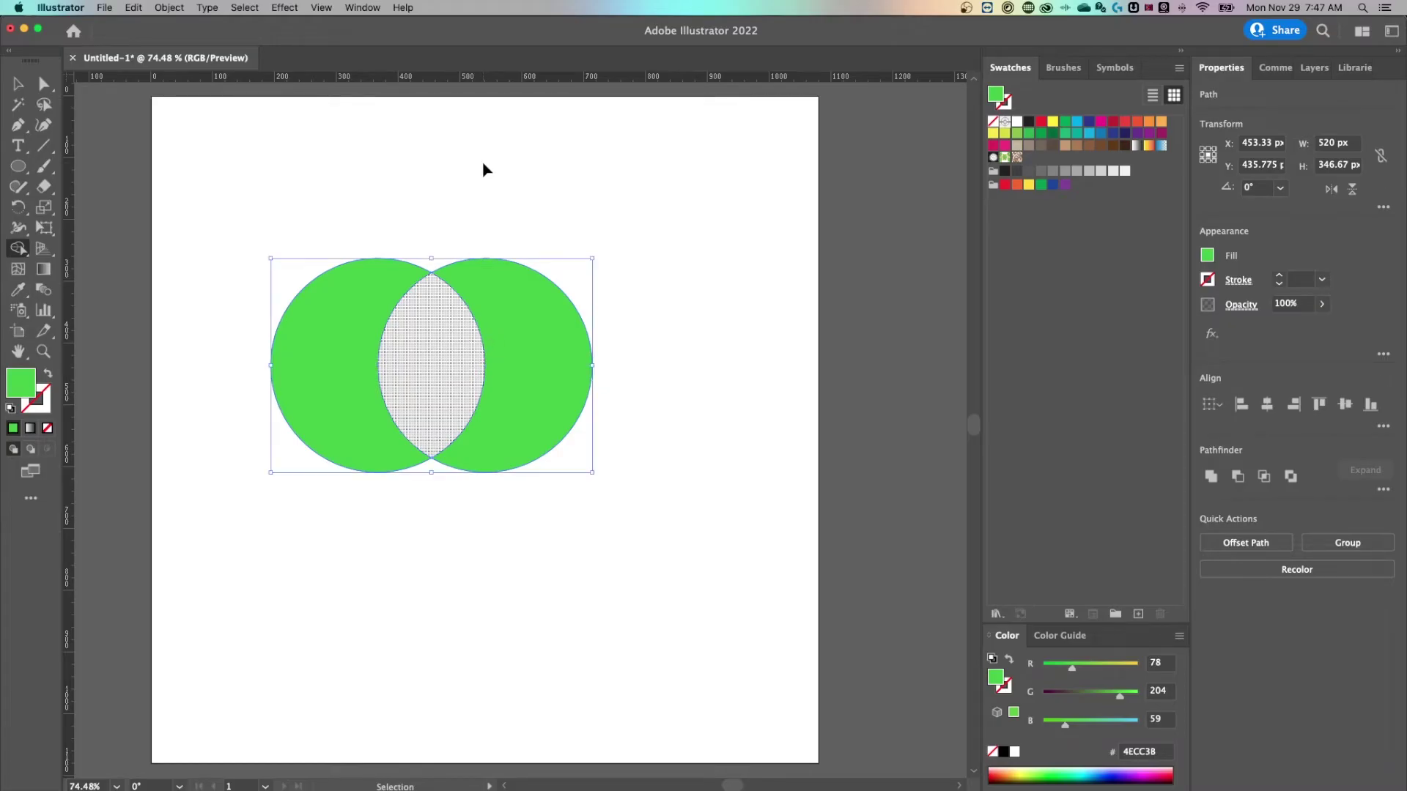
pyautogui.hotkey('ctrl', 'z')
pyautogui.hotkey('shift', 'm')
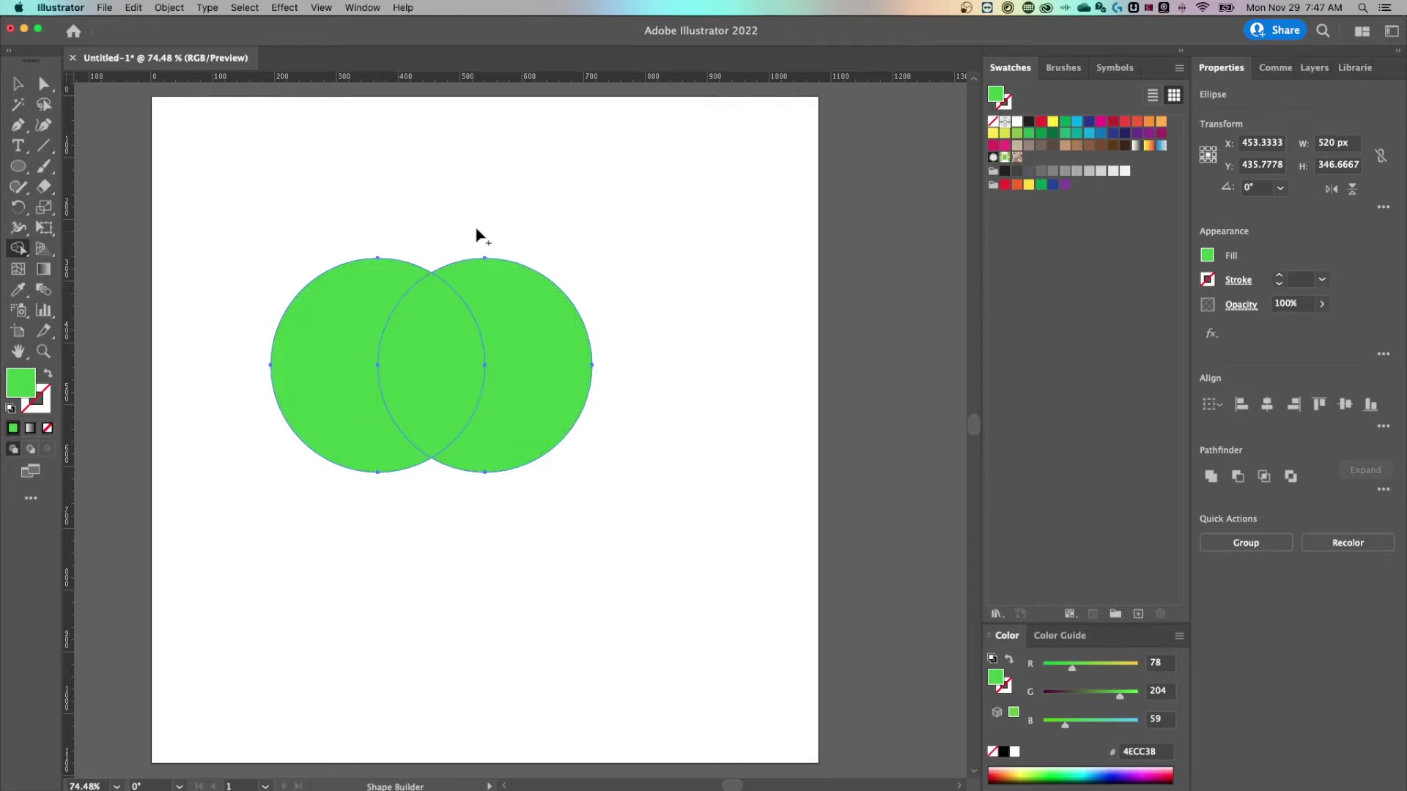
pyautogui.moveTo(446, 206)
pyautogui.mouseDown()
pyautogui.moveTo(518, 303)
pyautogui.moveTo(491, 257)
pyautogui.moveTo(460, 239)
pyautogui.moveTo(417, 239)
pyautogui.moveTo(327, 295)
pyautogui.moveTo(389, 222)
pyautogui.mouseUp()
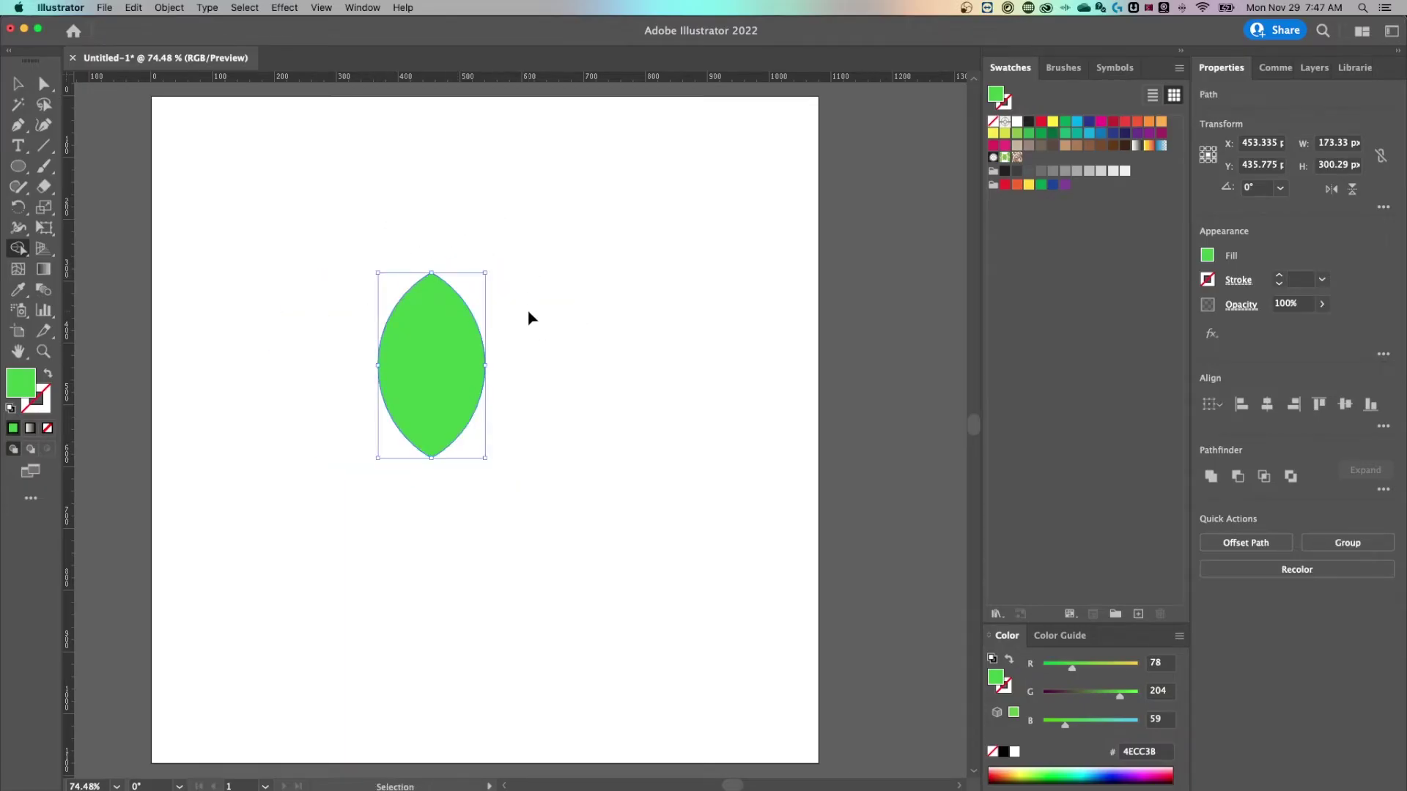
pyautogui.press('super+z')
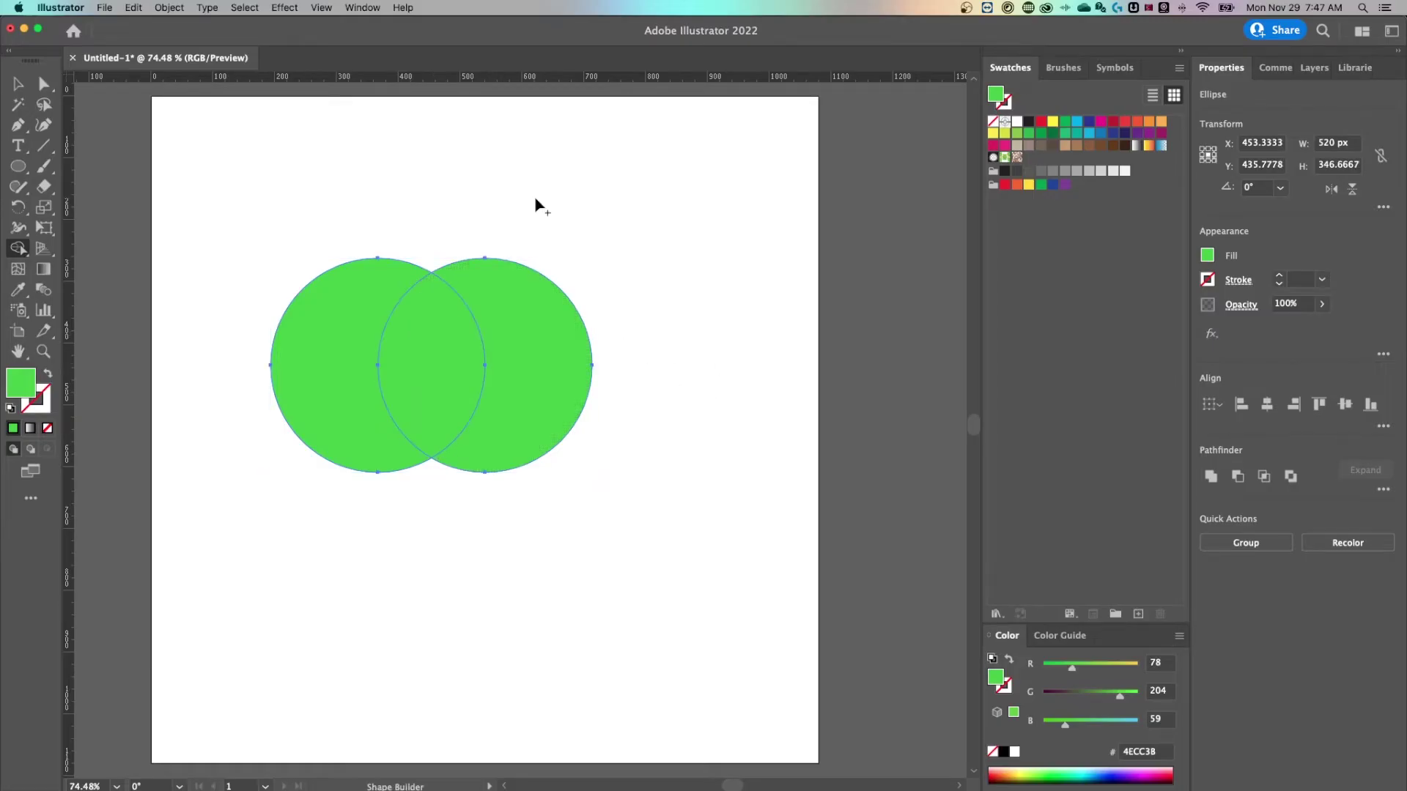
# - Raise the right circle about 15 px, then move both circles down about 33 px
pyautogui.press('v')
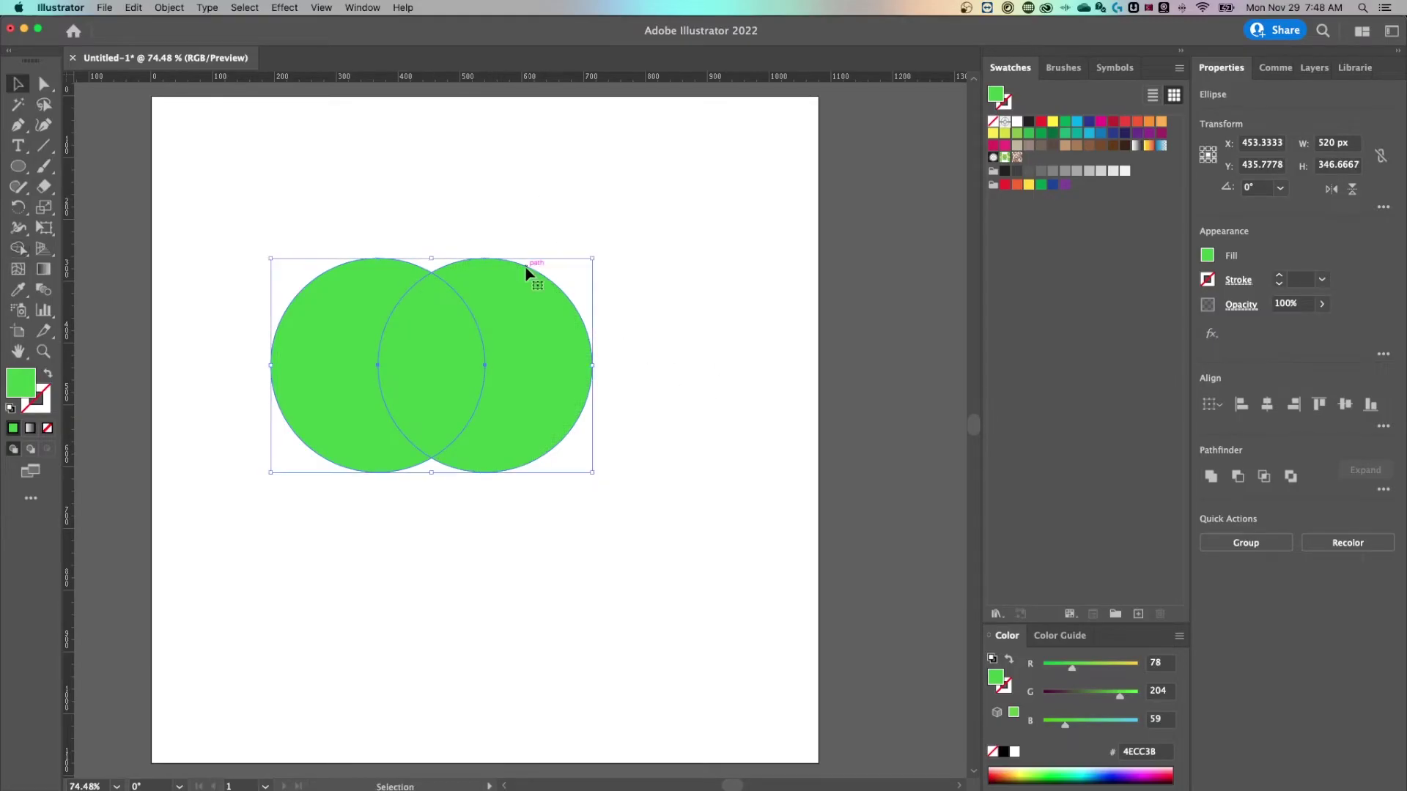
pyautogui.press('super+shift+a')
pyautogui.moveTo(507, 334)
pyautogui.mouseDown()
pyautogui.moveTo(568, 317)
pyautogui.moveTo(471, 314)
pyautogui.moveTo(507, 323)
pyautogui.mouseUp()
pyautogui.moveTo(455, 167); pyautogui.dragTo(434, 392)
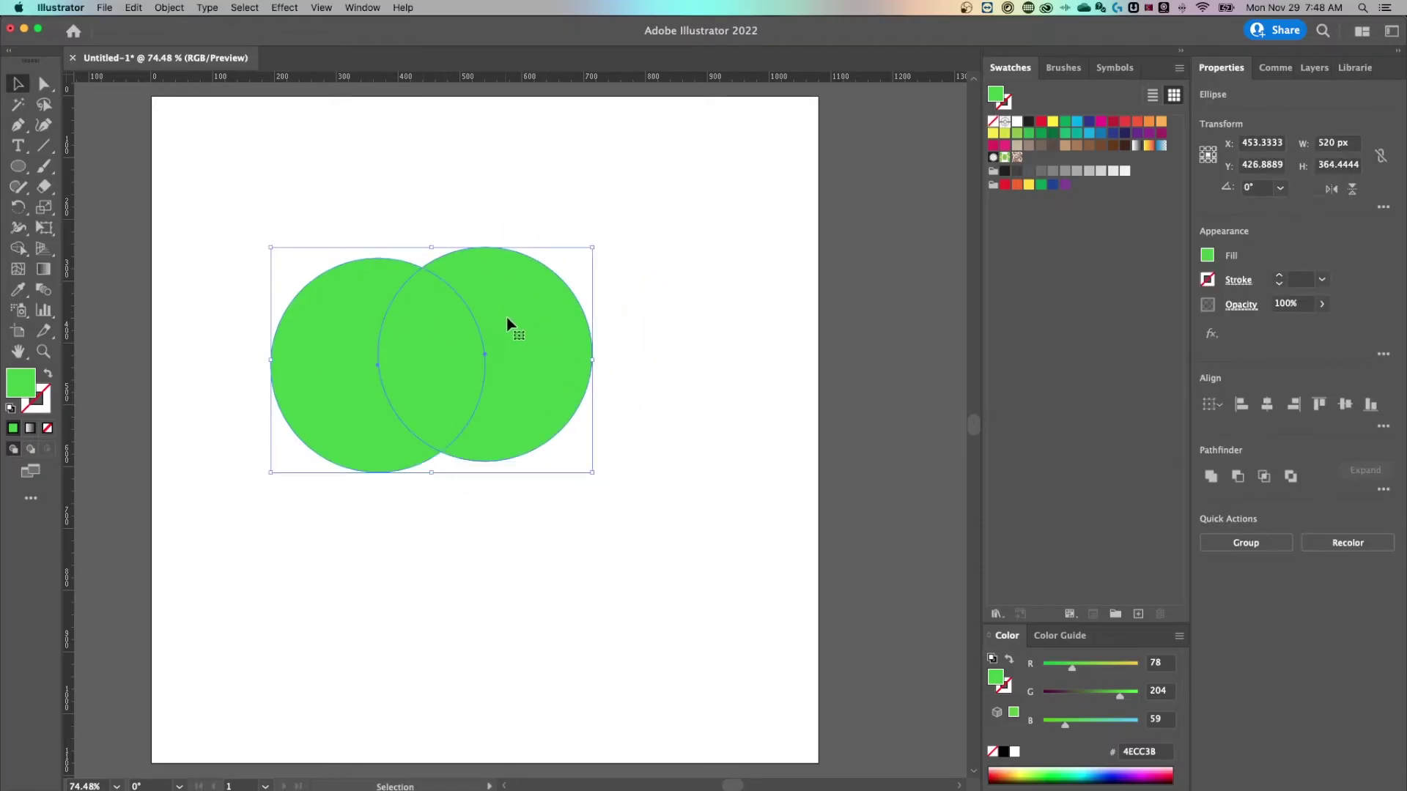
pyautogui.moveTo(508, 323); pyautogui.dragTo(525, 345)
# - Merge the crescent regions with the overlap using Shape Builder
pyautogui.hotkey('shift', 'm')
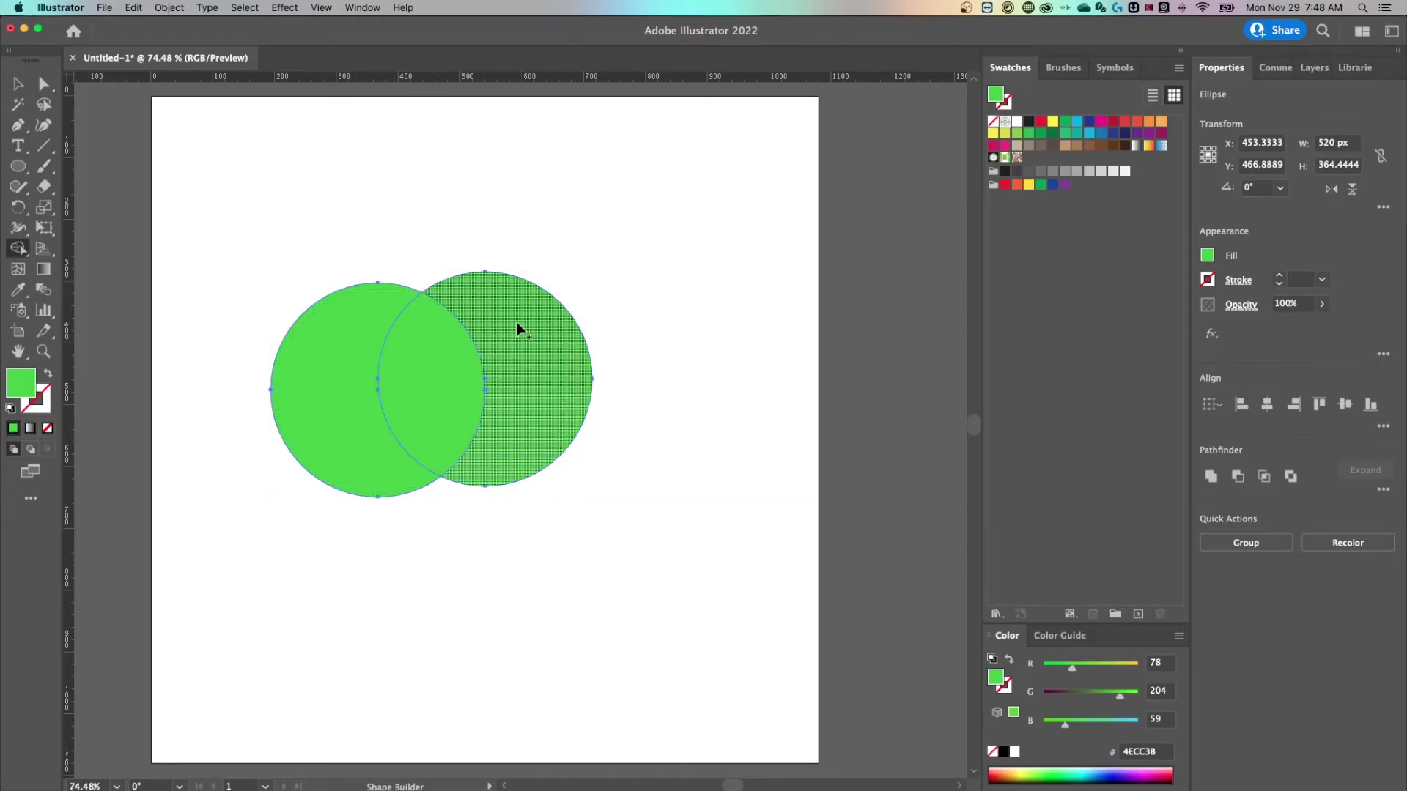
pyautogui.click(529, 363)
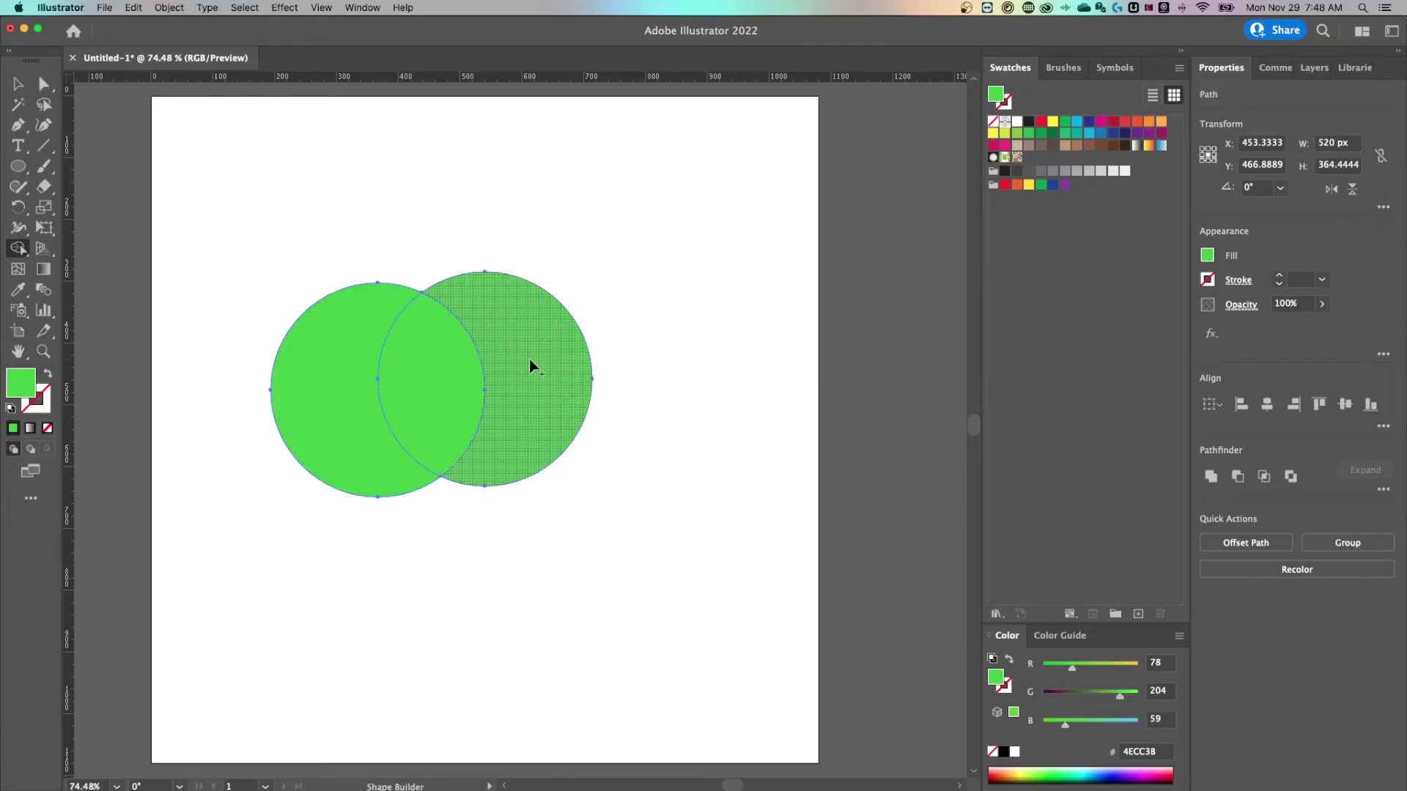
pyautogui.click(324, 379)
pyautogui.press('v')
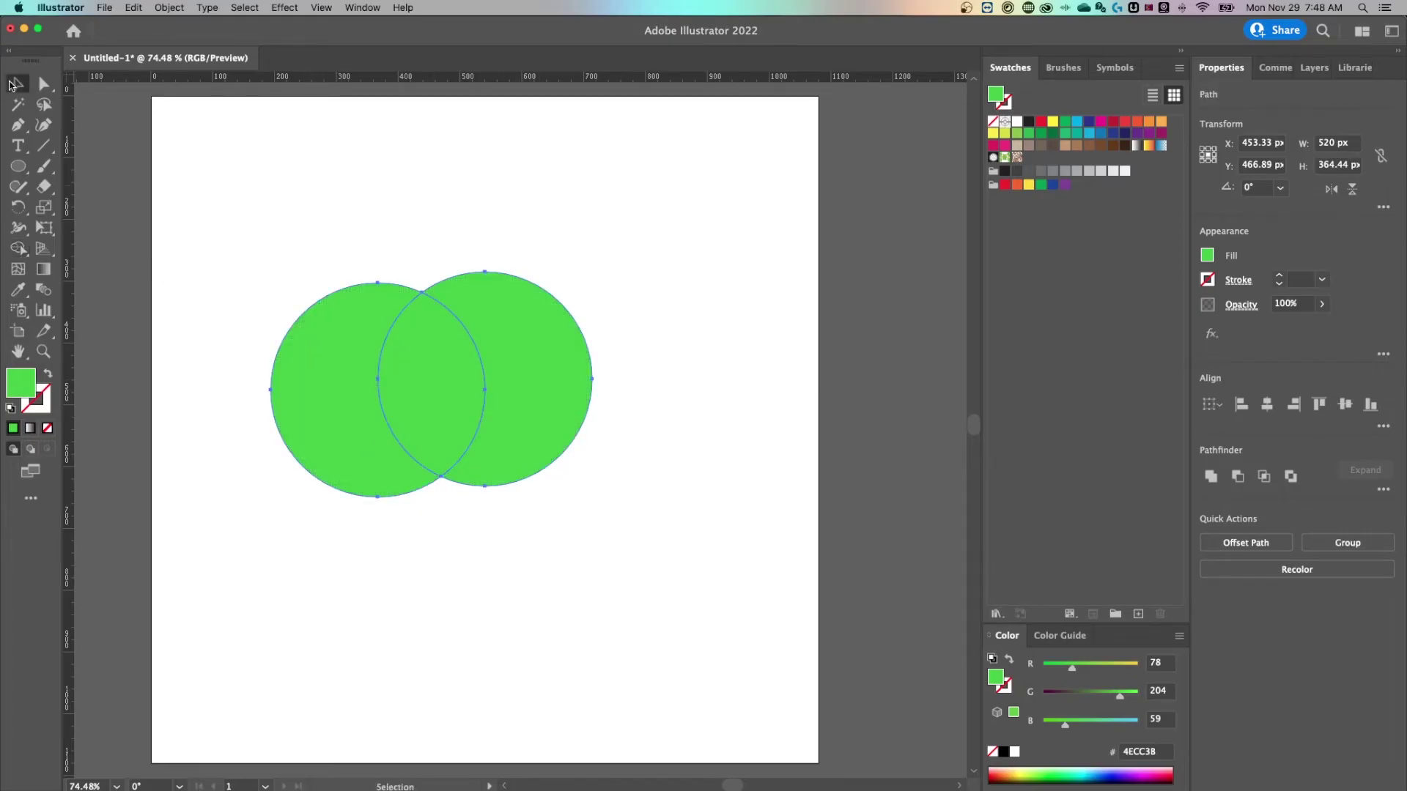
pyautogui.click(510, 199)
# - Pull the two crescents apart sideways and move the lens piece below them and back
pyautogui.click(512, 320)
pyautogui.moveTo(520, 342); pyautogui.dragTo(585, 331)
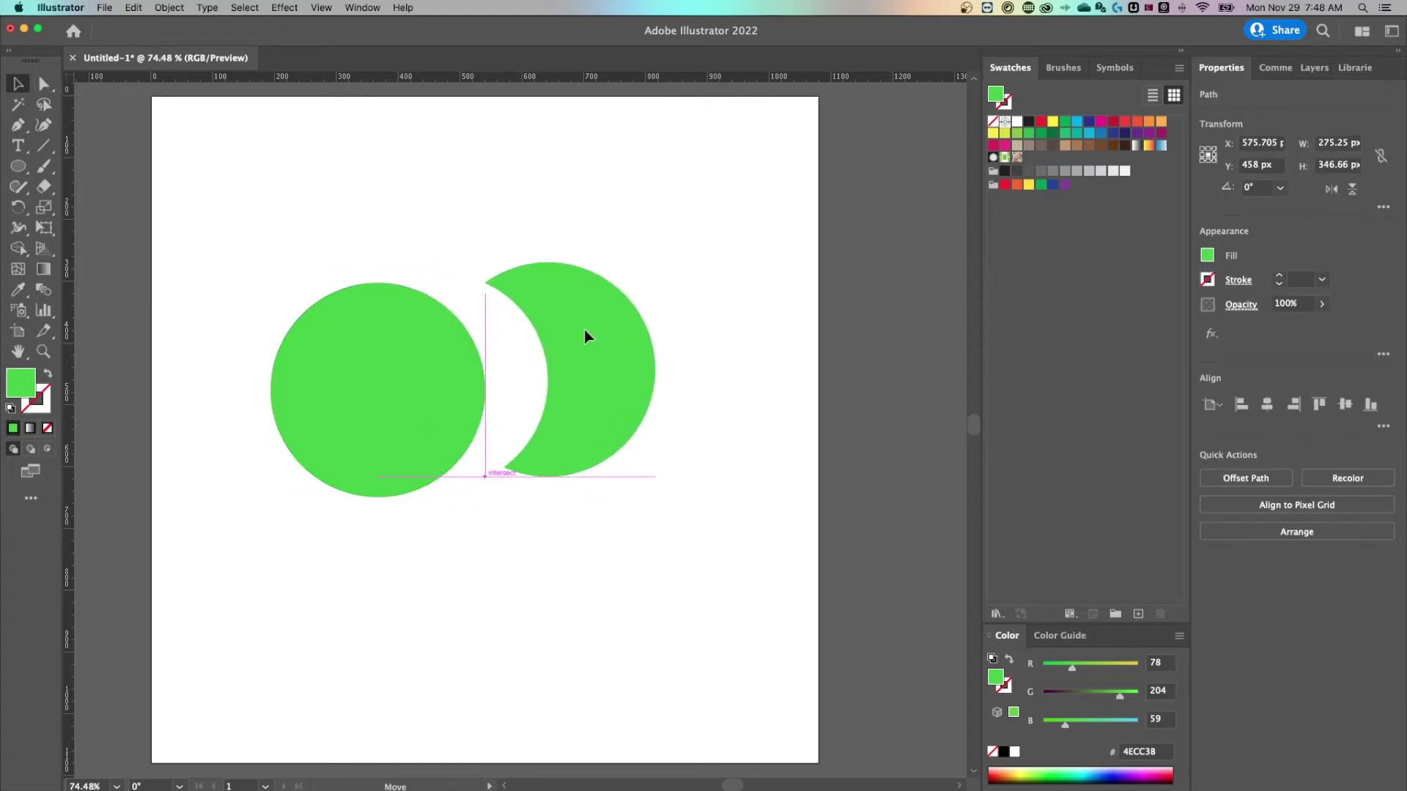
pyautogui.moveTo(332, 338); pyautogui.dragTo(283, 323)
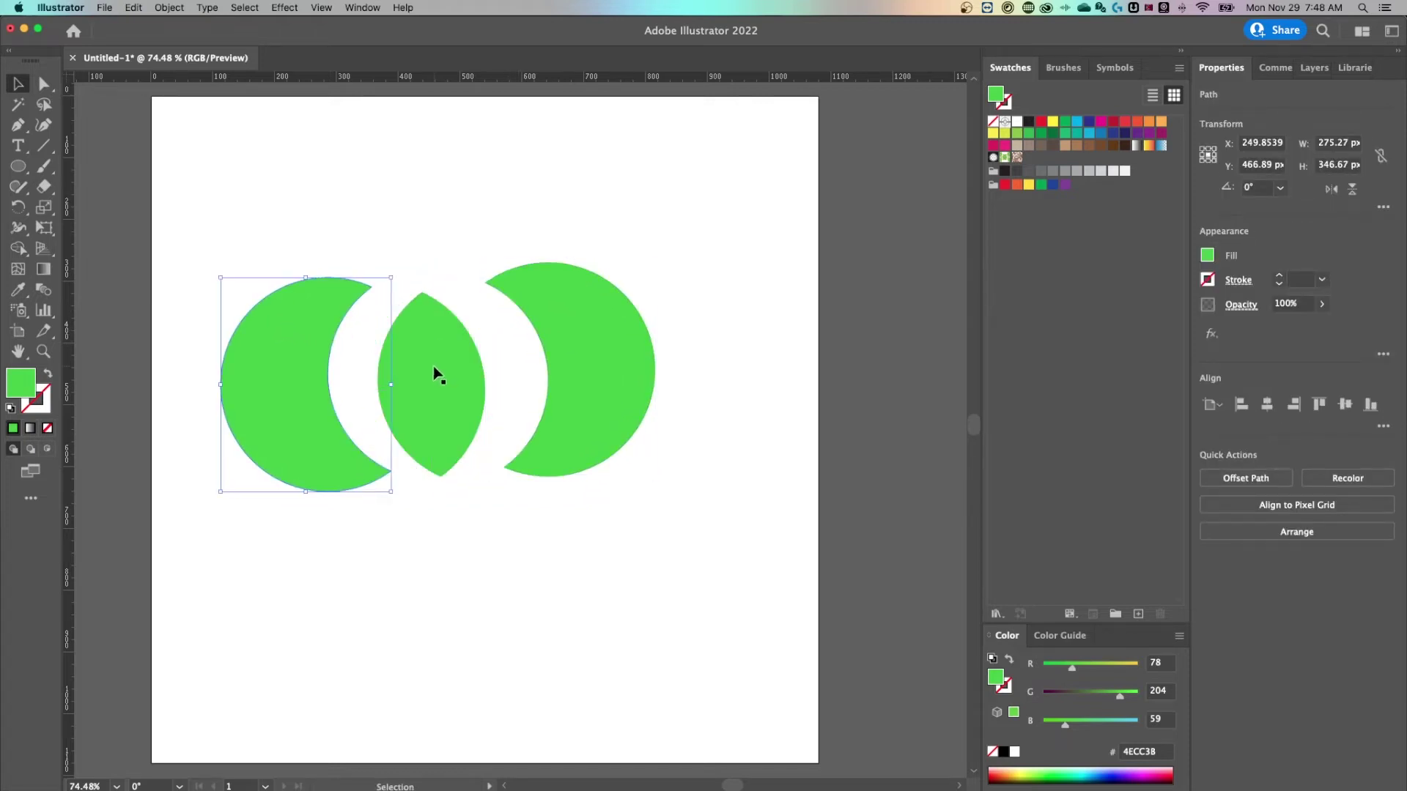
pyautogui.moveTo(437, 374); pyautogui.dragTo(541, 598)
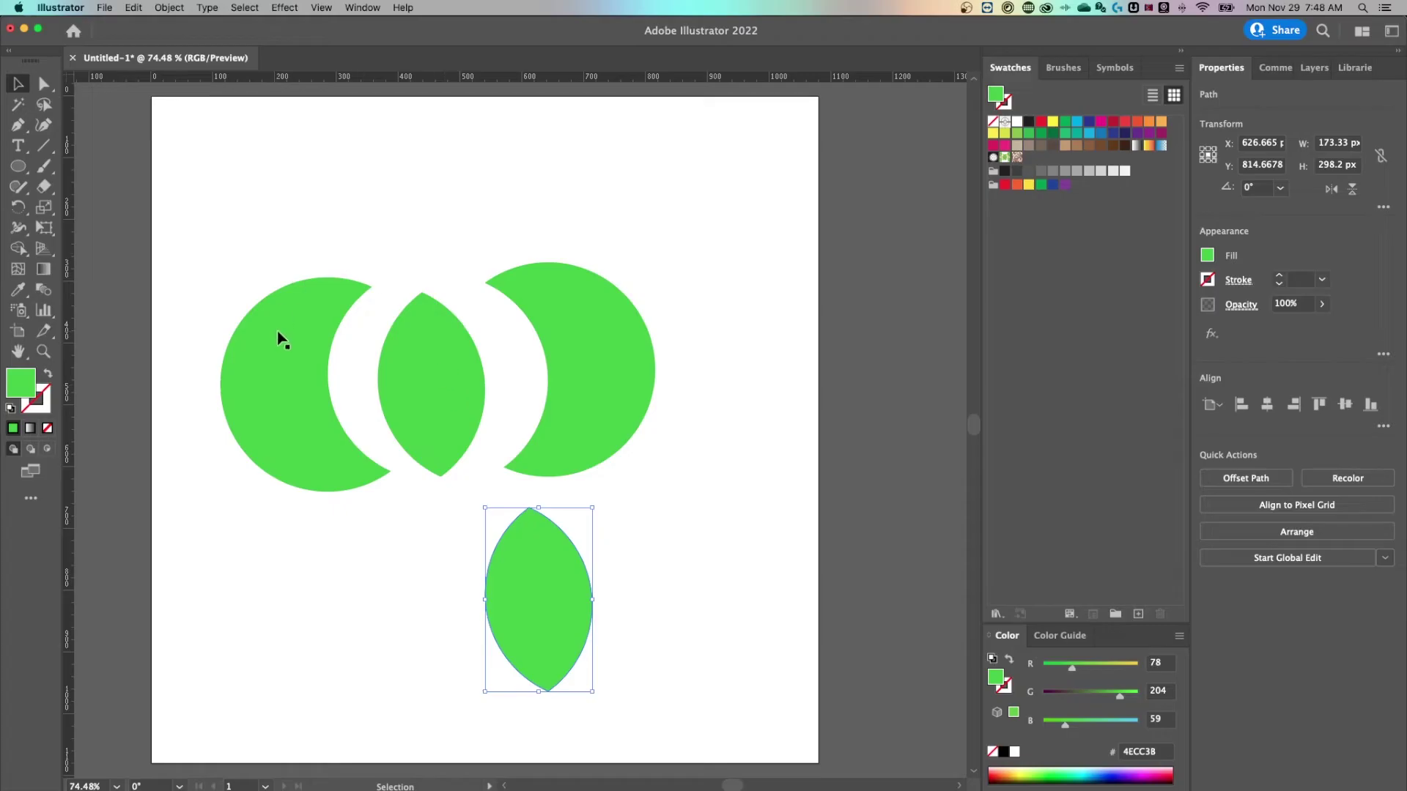
pyautogui.moveTo(455, 377); pyautogui.dragTo(428, 586)
# - Undo the lens move and the split to restore the two whole circles
pyautogui.press('super+z')
pyautogui.press('super+z')
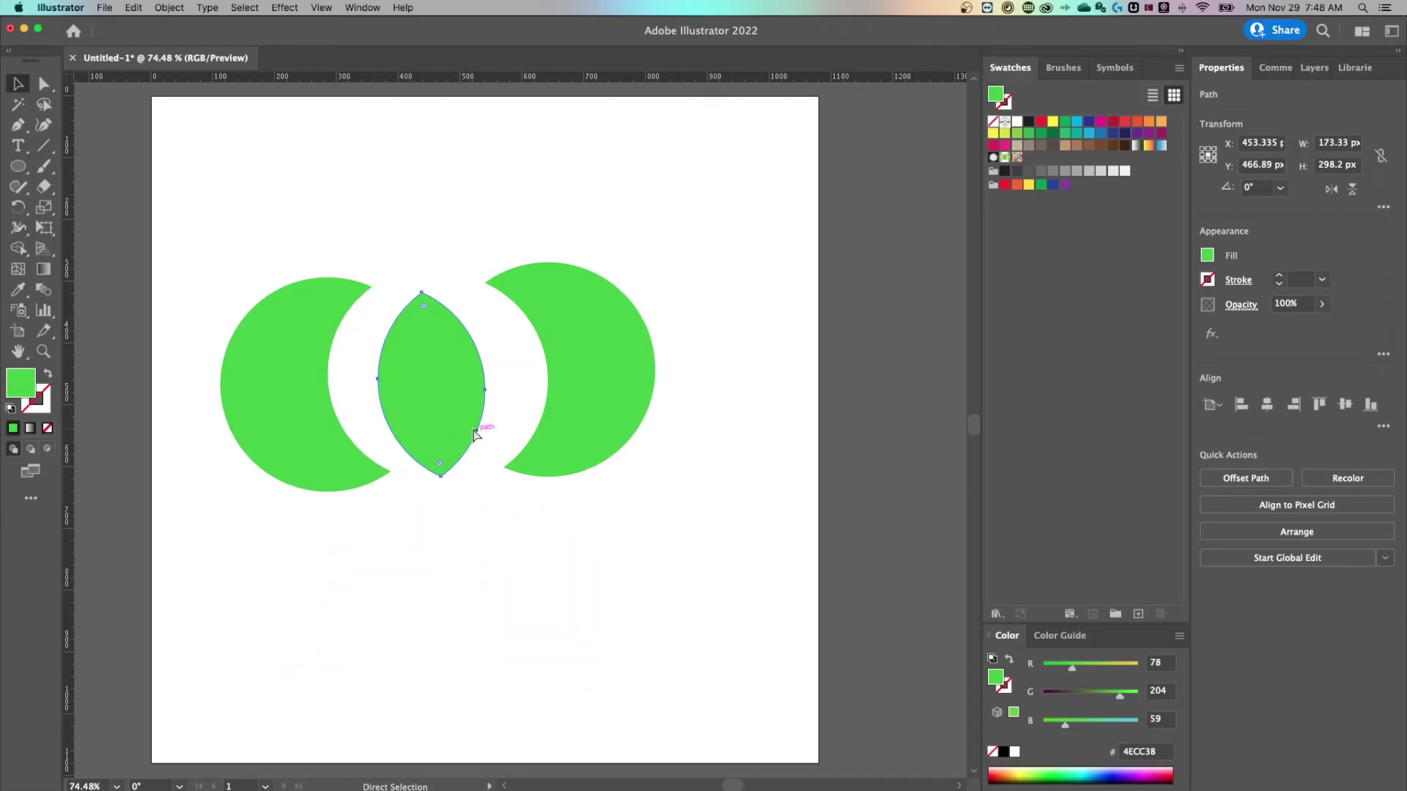
pyautogui.press('super+z')
pyautogui.press('super+z')
pyautogui.press('v')
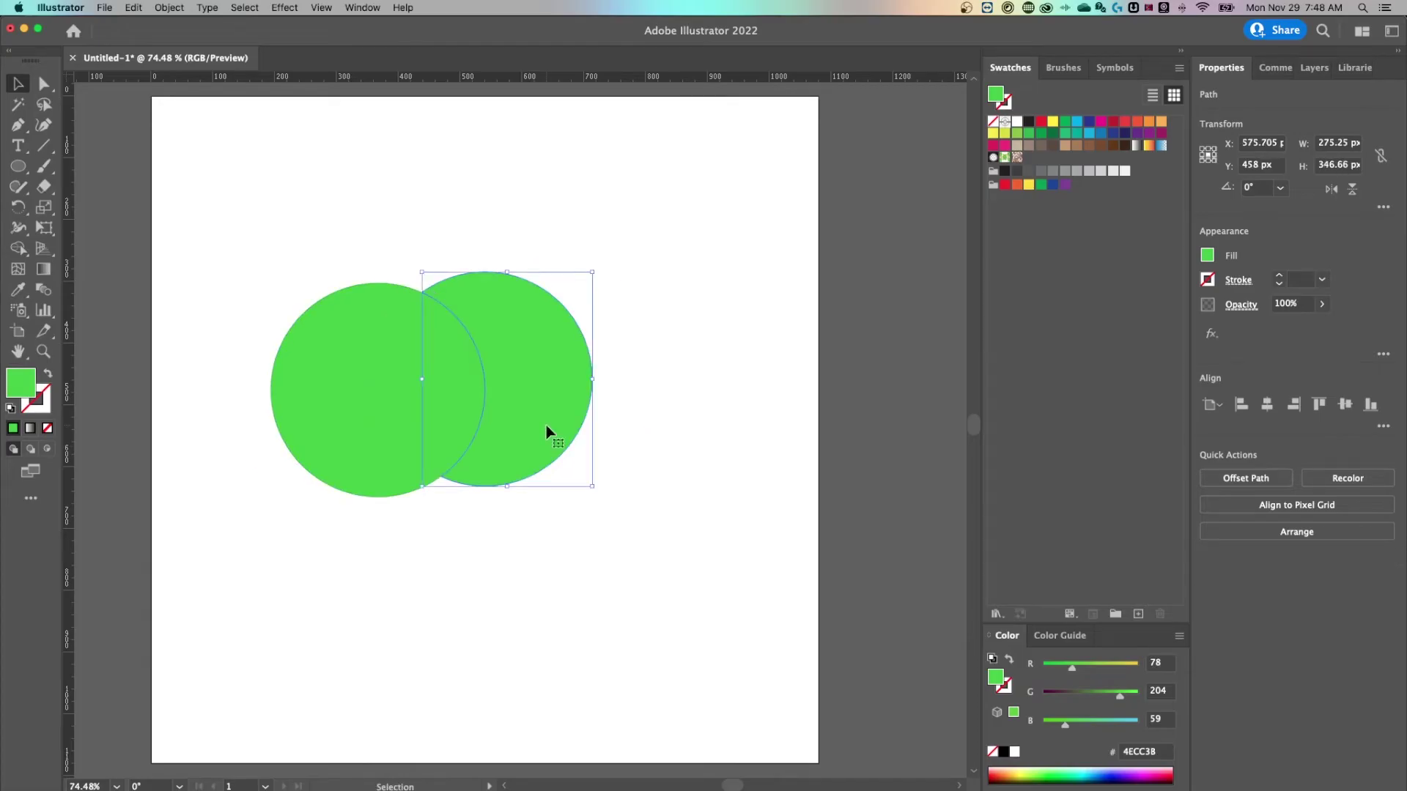
pyautogui.click(553, 212)
# - With both circles selected, use Shape Builder to make the overlap lens a separate shape
pyautogui.moveTo(658, 224); pyautogui.dragTo(286, 504)
pyautogui.click(19, 249)
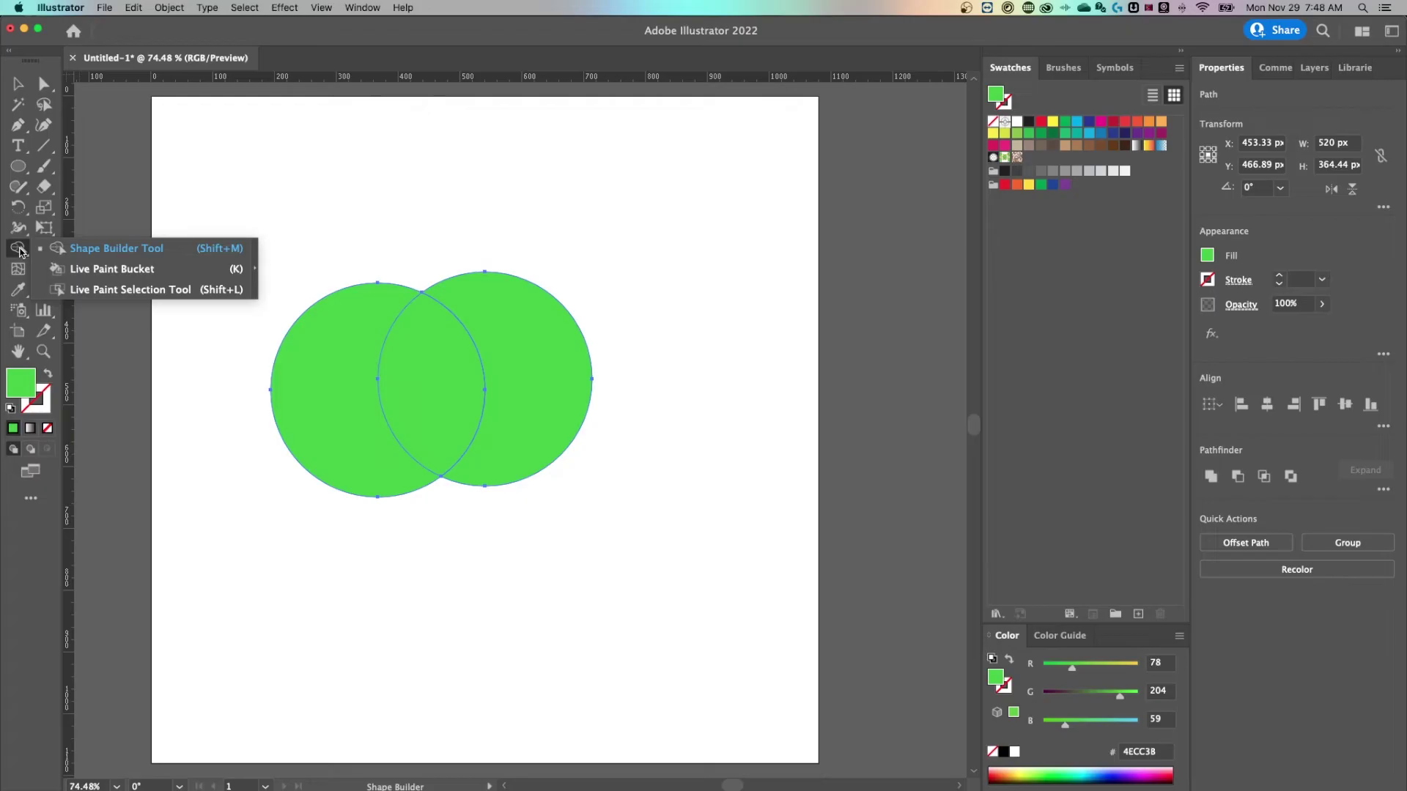
pyautogui.click(101, 247)
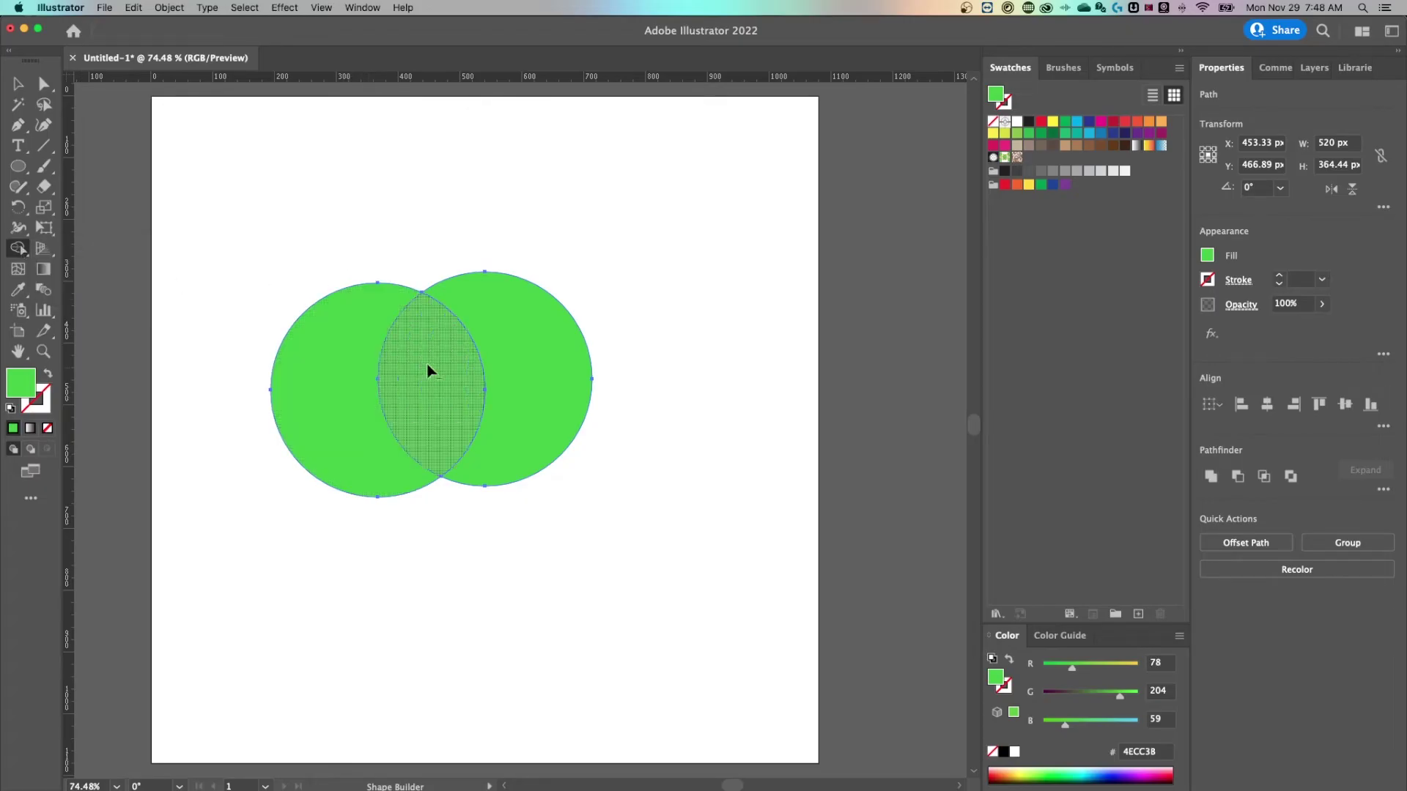
pyautogui.keyDown('alt'); pyautogui.click(534, 351); pyautogui.keyUp('alt')
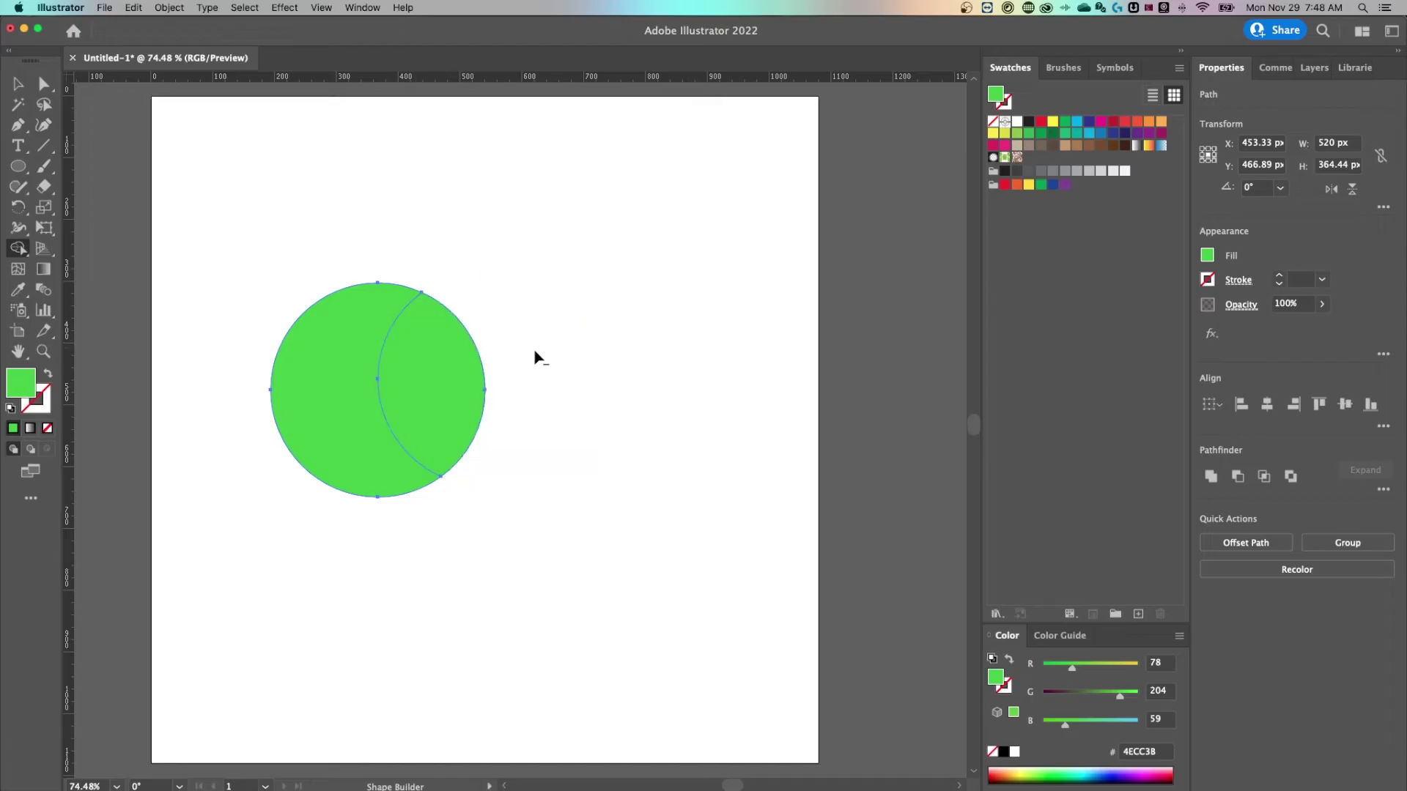
pyautogui.keyDown('alt'); pyautogui.click(427, 370); pyautogui.keyUp('alt')
pyautogui.press('super+z')
pyautogui.press('super+z')
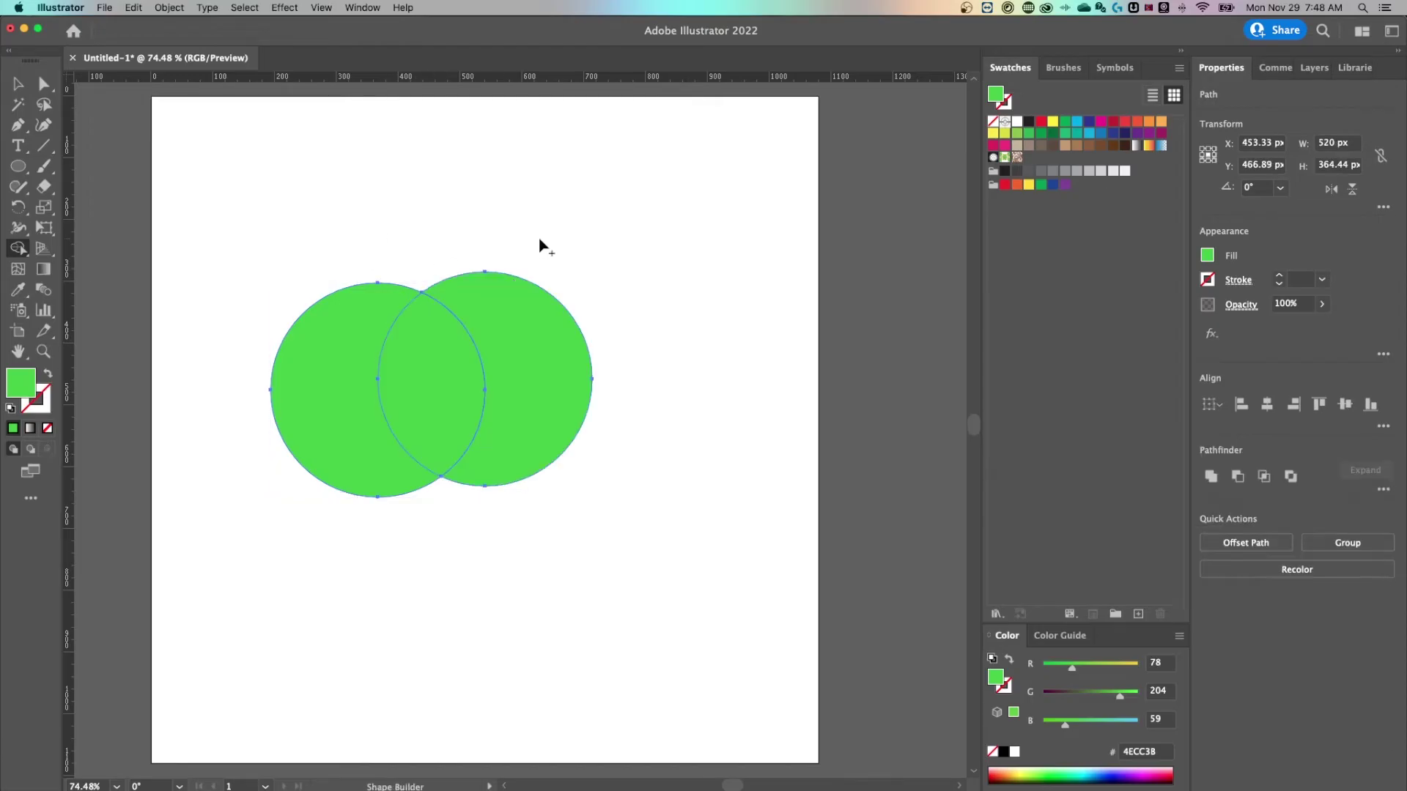
pyautogui.moveTo(560, 252); pyautogui.dragTo(424, 381)
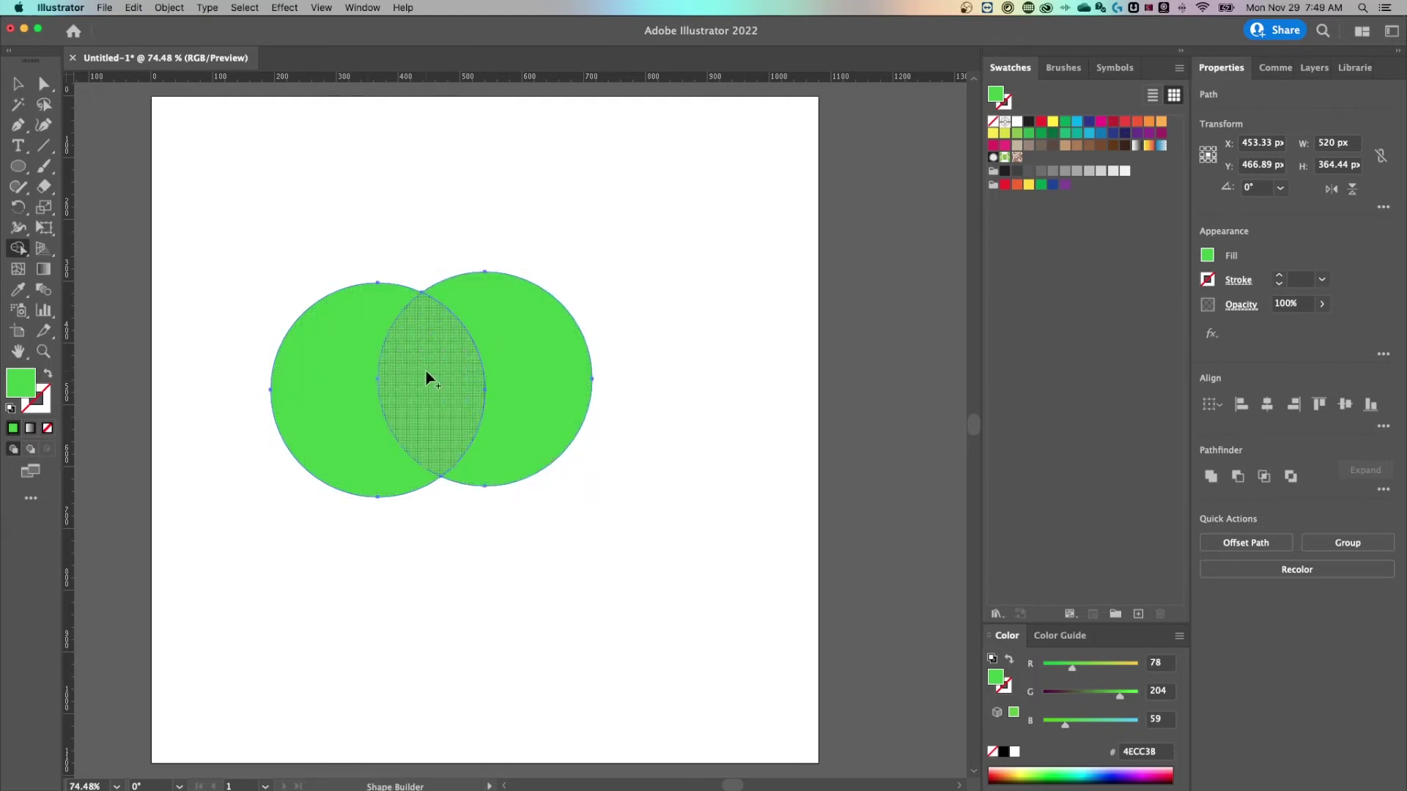
pyautogui.click(437, 369)
# - Move the lens down-right and pull the crescents apart to the left and right
pyautogui.press('v')
pyautogui.click(433, 229)
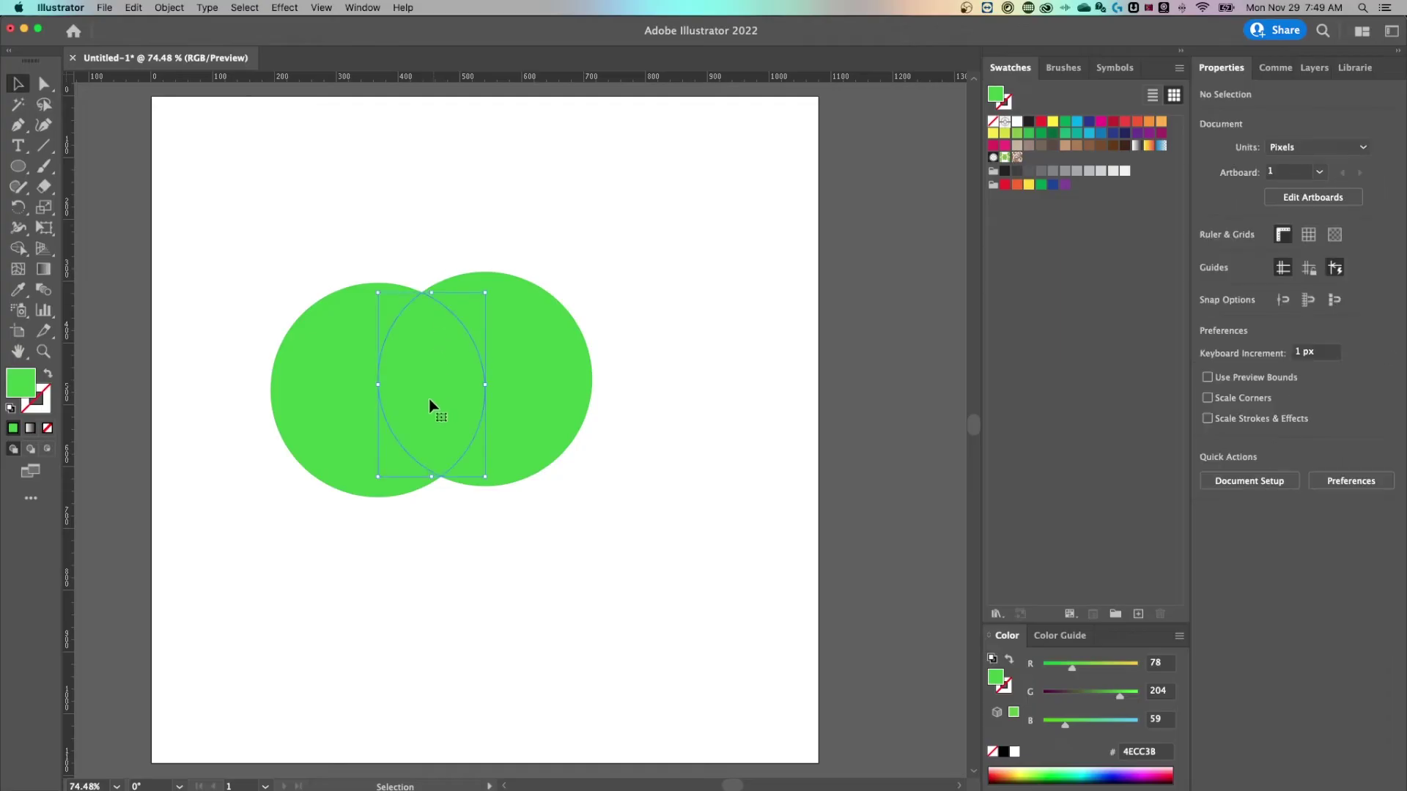
pyautogui.click(436, 392)
pyautogui.moveTo(439, 374); pyautogui.dragTo(693, 510)
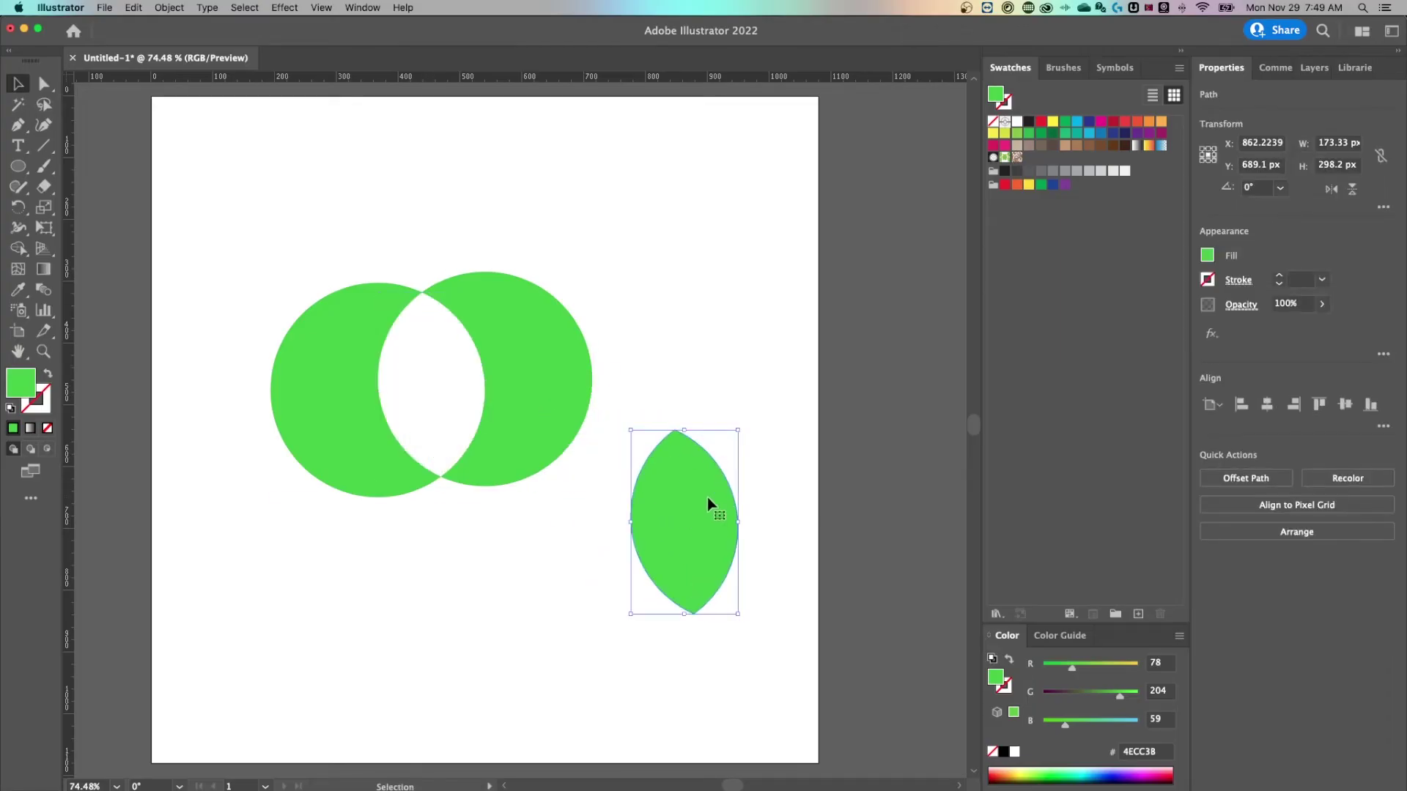
pyautogui.moveTo(546, 336); pyautogui.dragTo(597, 329)
pyautogui.moveTo(341, 335); pyautogui.dragTo(302, 318)
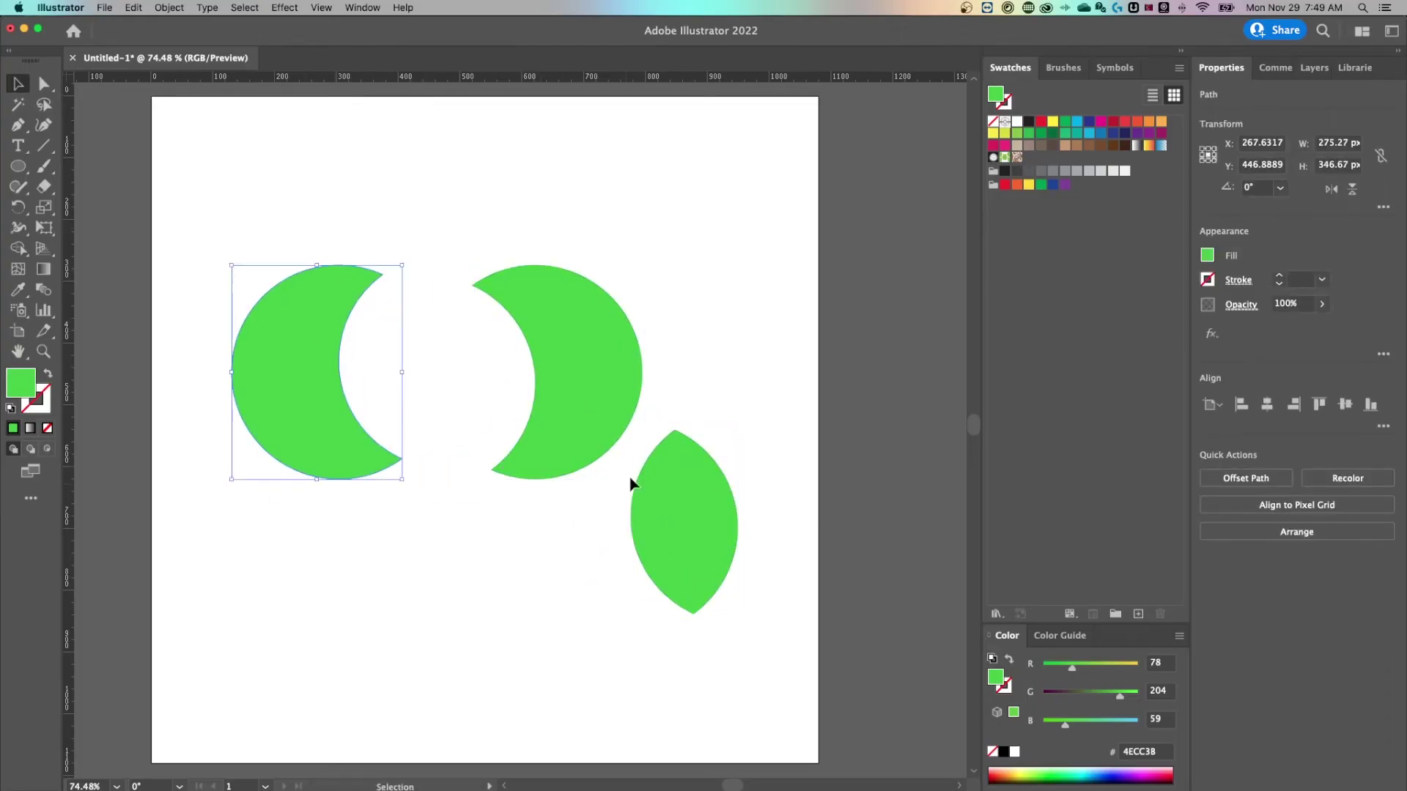
# - Undo the split back to whole circles and nudge the right circle up and right
pyautogui.press('super+z')
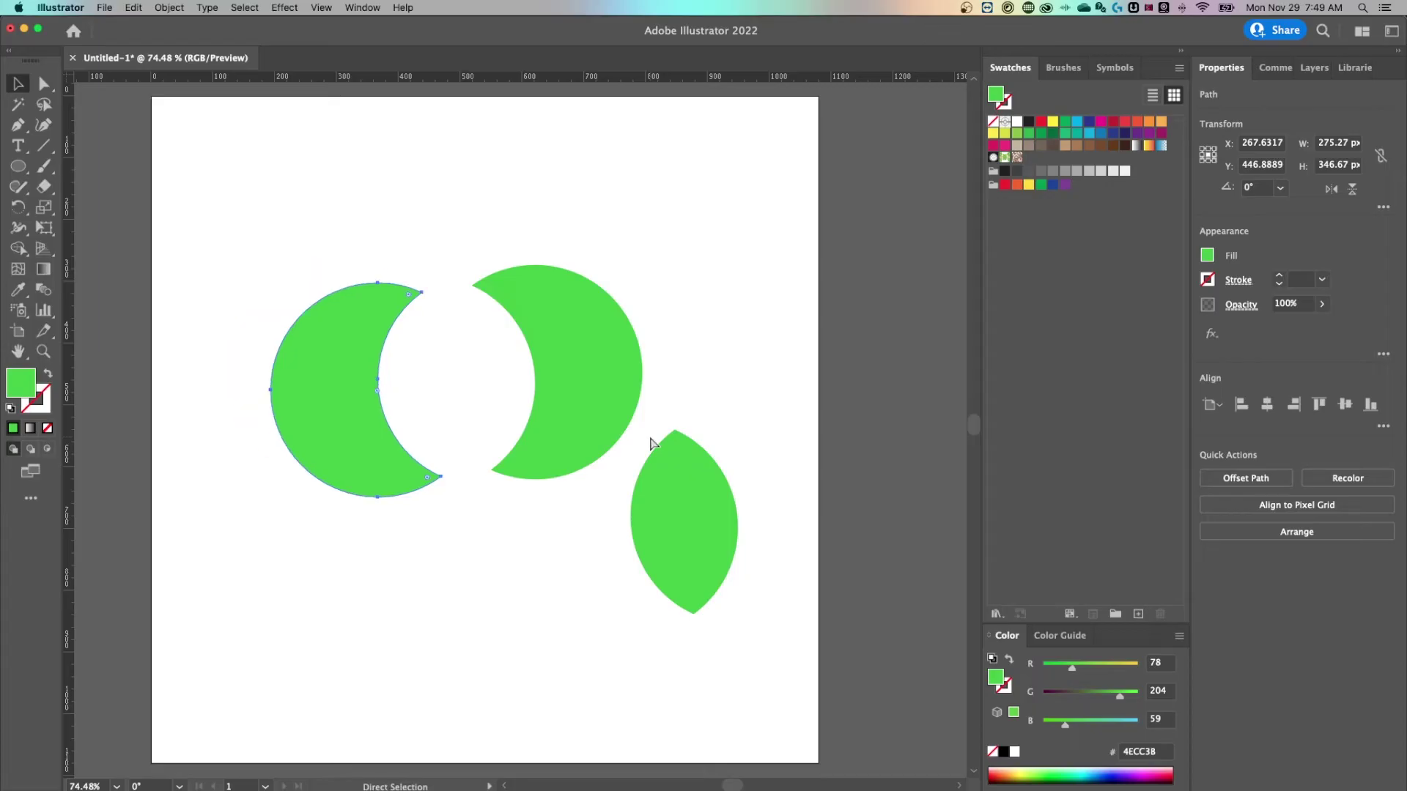
pyautogui.press('super+z')
pyautogui.press('super+z')
pyautogui.press('super+z')
pyautogui.press('super+z')
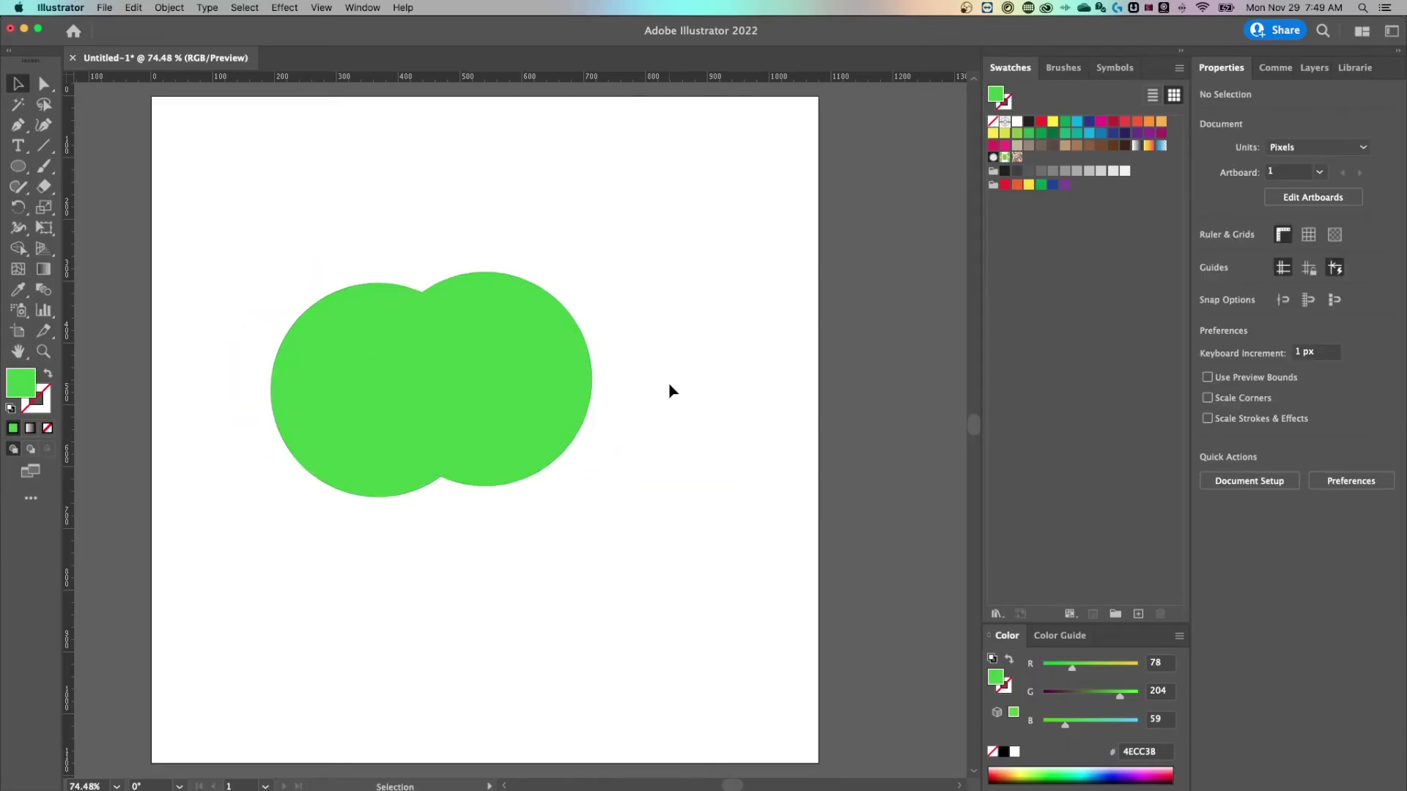
pyautogui.press('super+z')
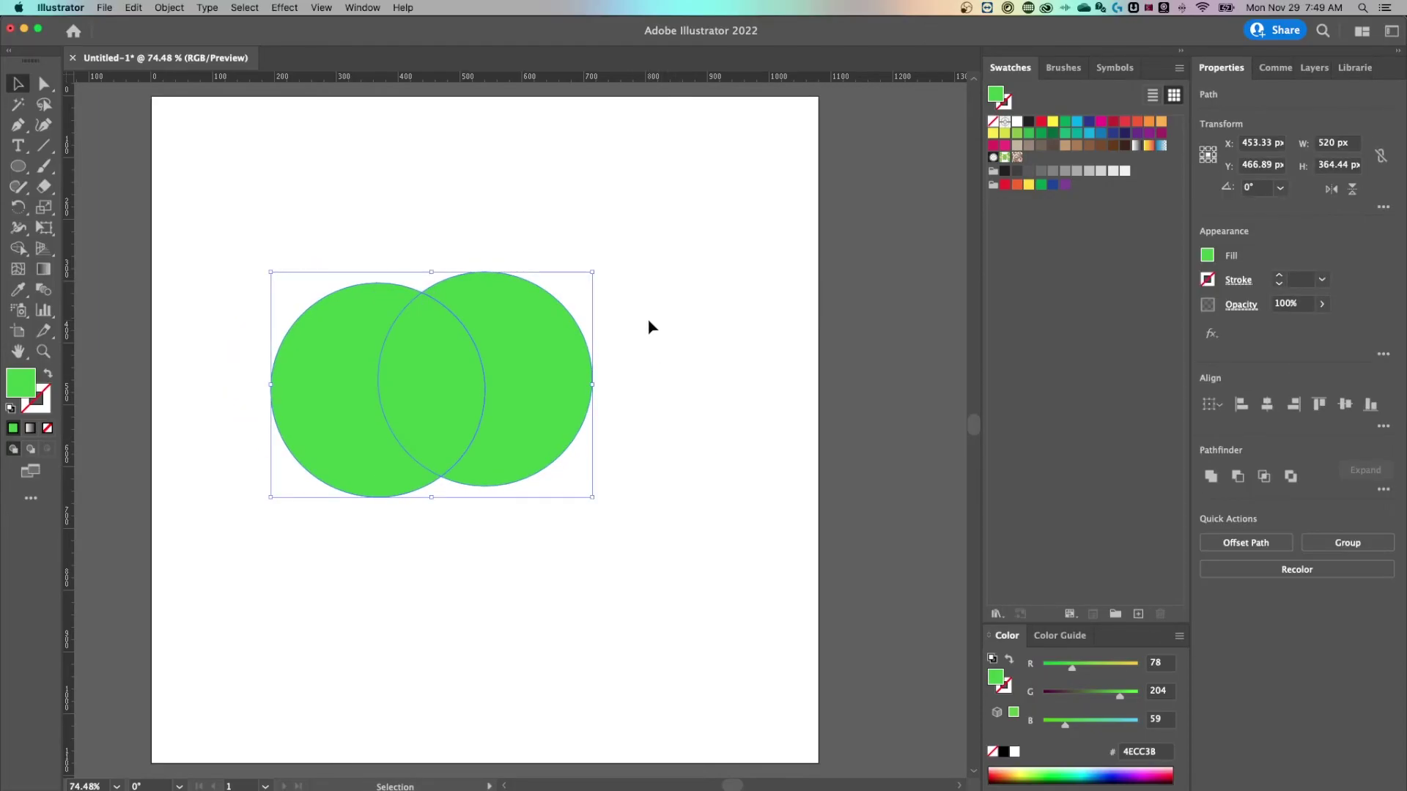
pyautogui.click(648, 326)
pyautogui.moveTo(530, 331); pyautogui.dragTo(549, 330)
pyautogui.press('super+z')
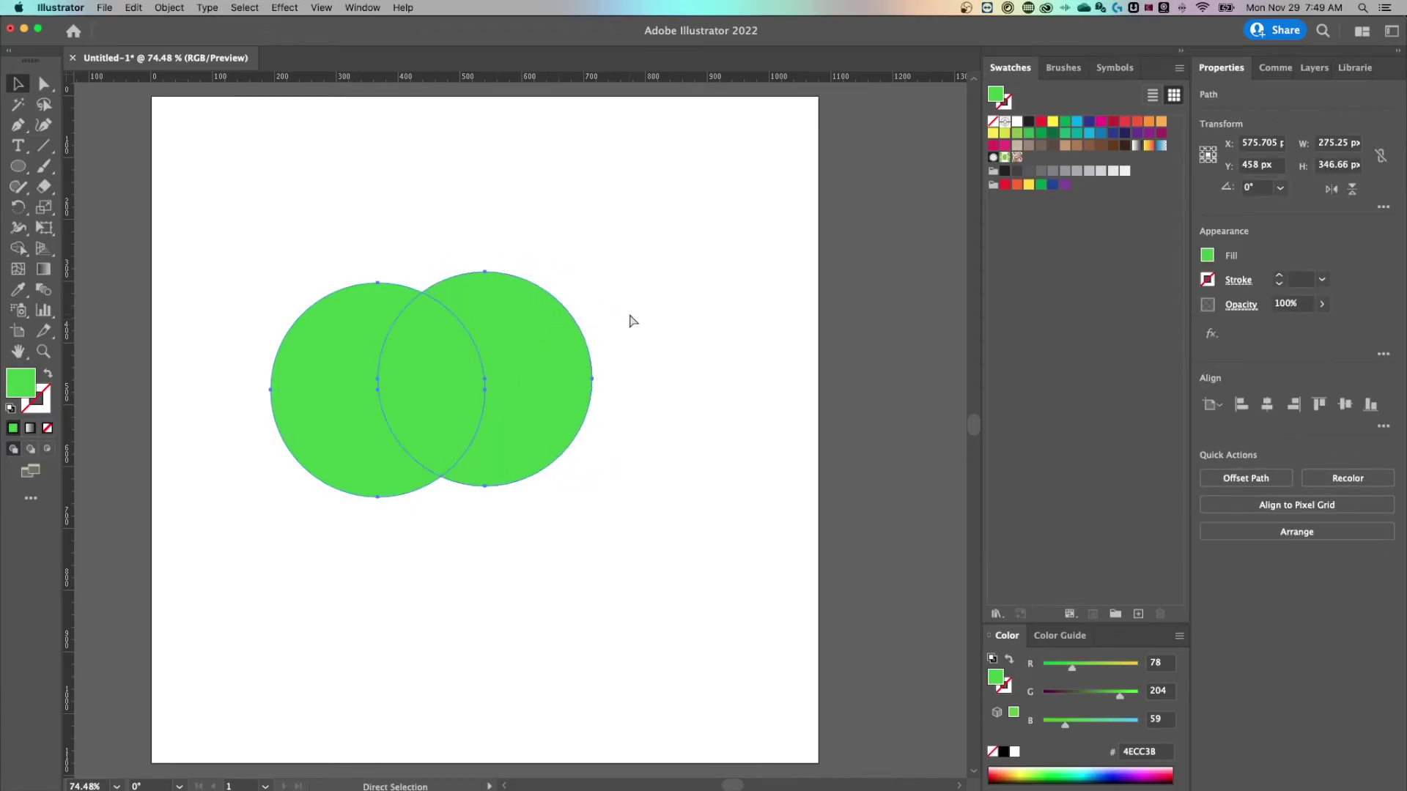
pyautogui.press('super+z')
pyautogui.click(532, 352)
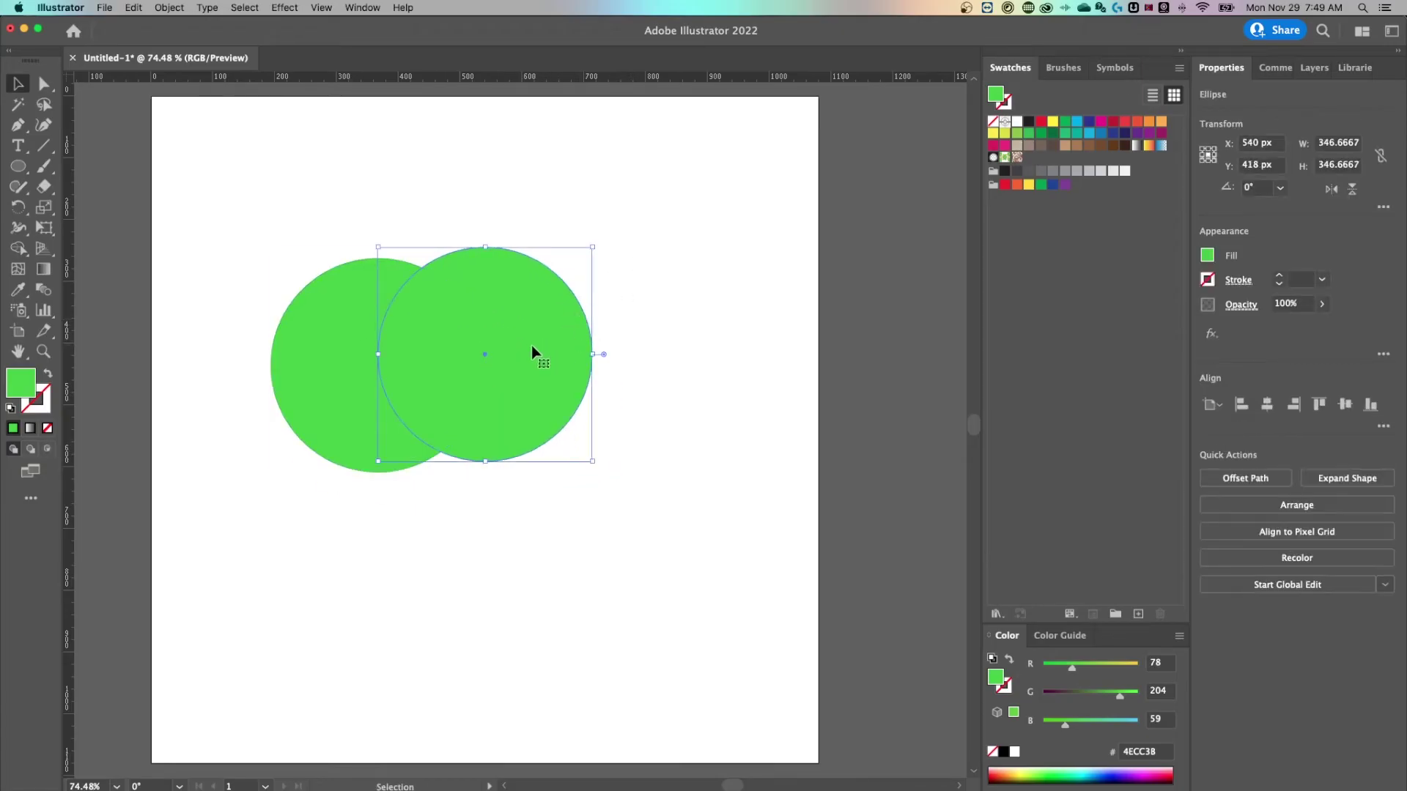
pyautogui.moveTo(533, 352); pyautogui.dragTo(555, 344)
# - Unite both circles with Pathfinder, then undo the merge
pyautogui.keyDown('shift'); pyautogui.click(338, 472); pyautogui.keyUp('shift')
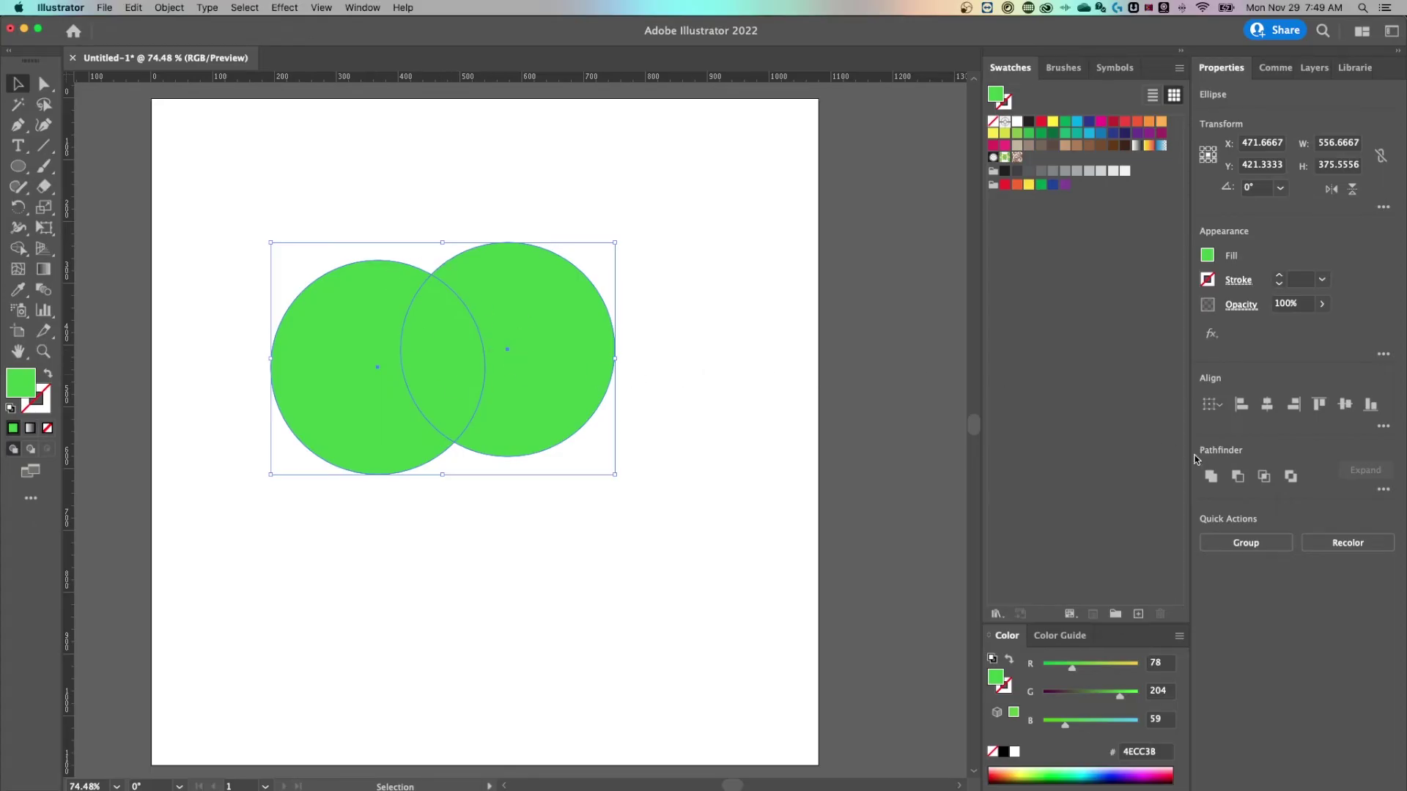
pyautogui.click(1383, 489)
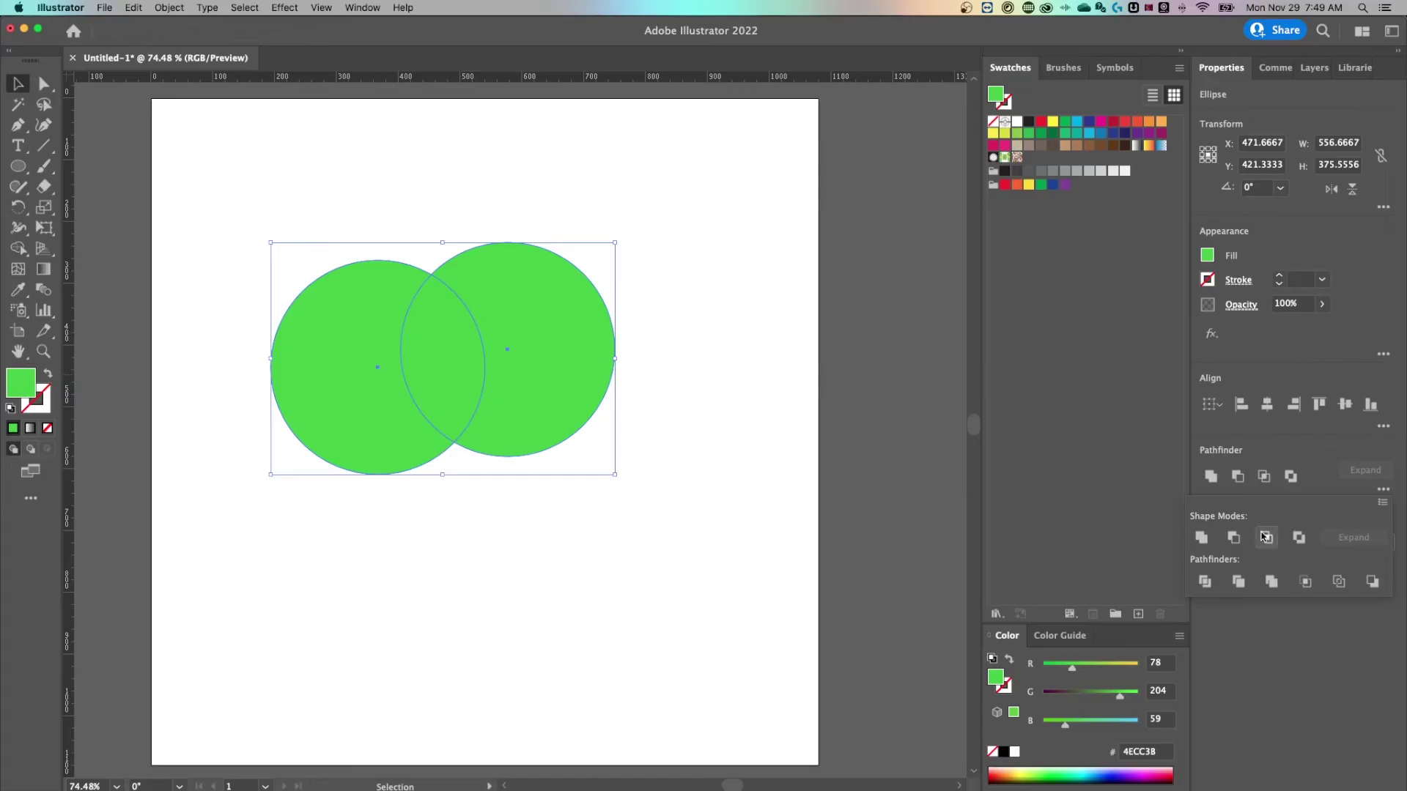
pyautogui.click(1201, 538)
pyautogui.press('super+z')
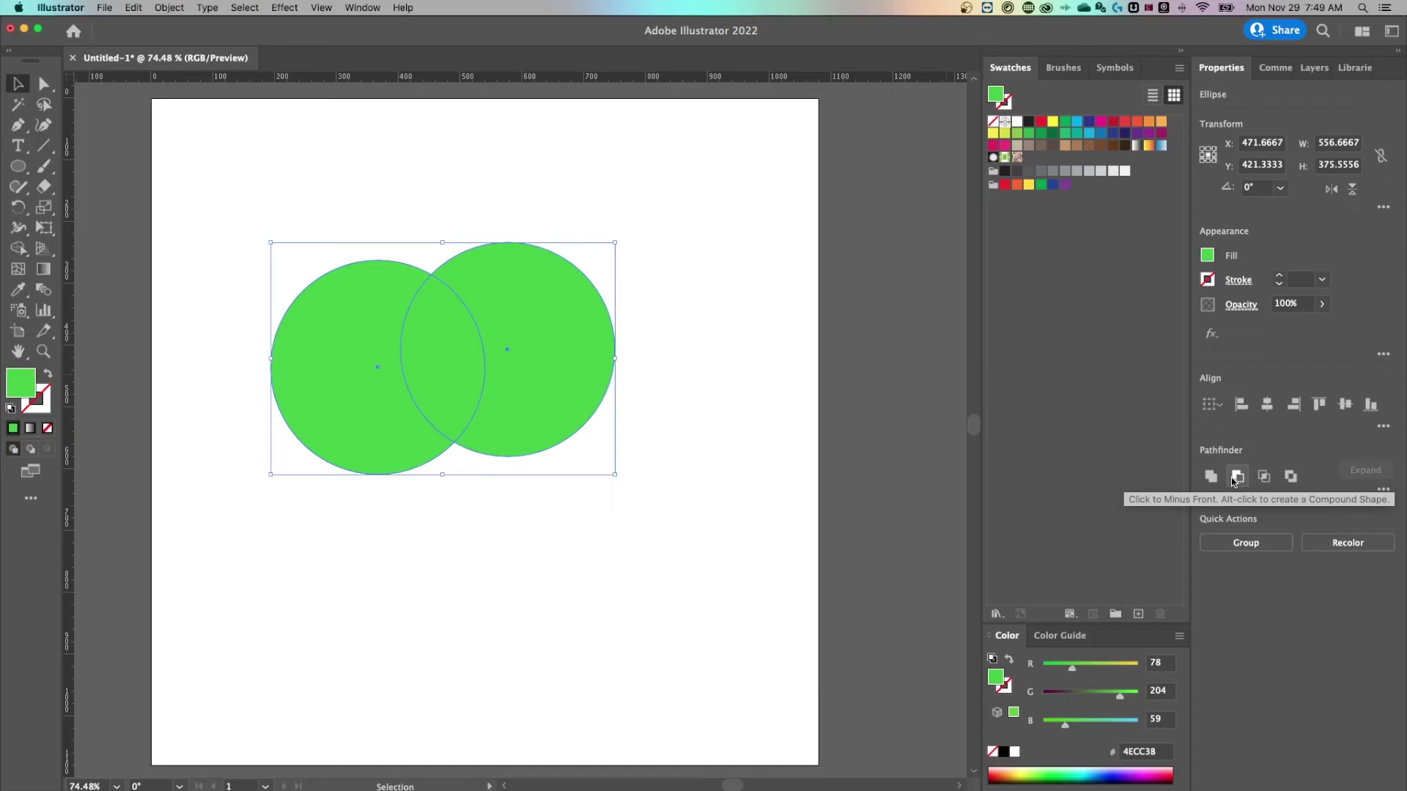
# - Apply Pathfinder Minus Front, undo it, then shift the right circle slightly left and down
pyautogui.click(1237, 477)
pyautogui.click(492, 265)
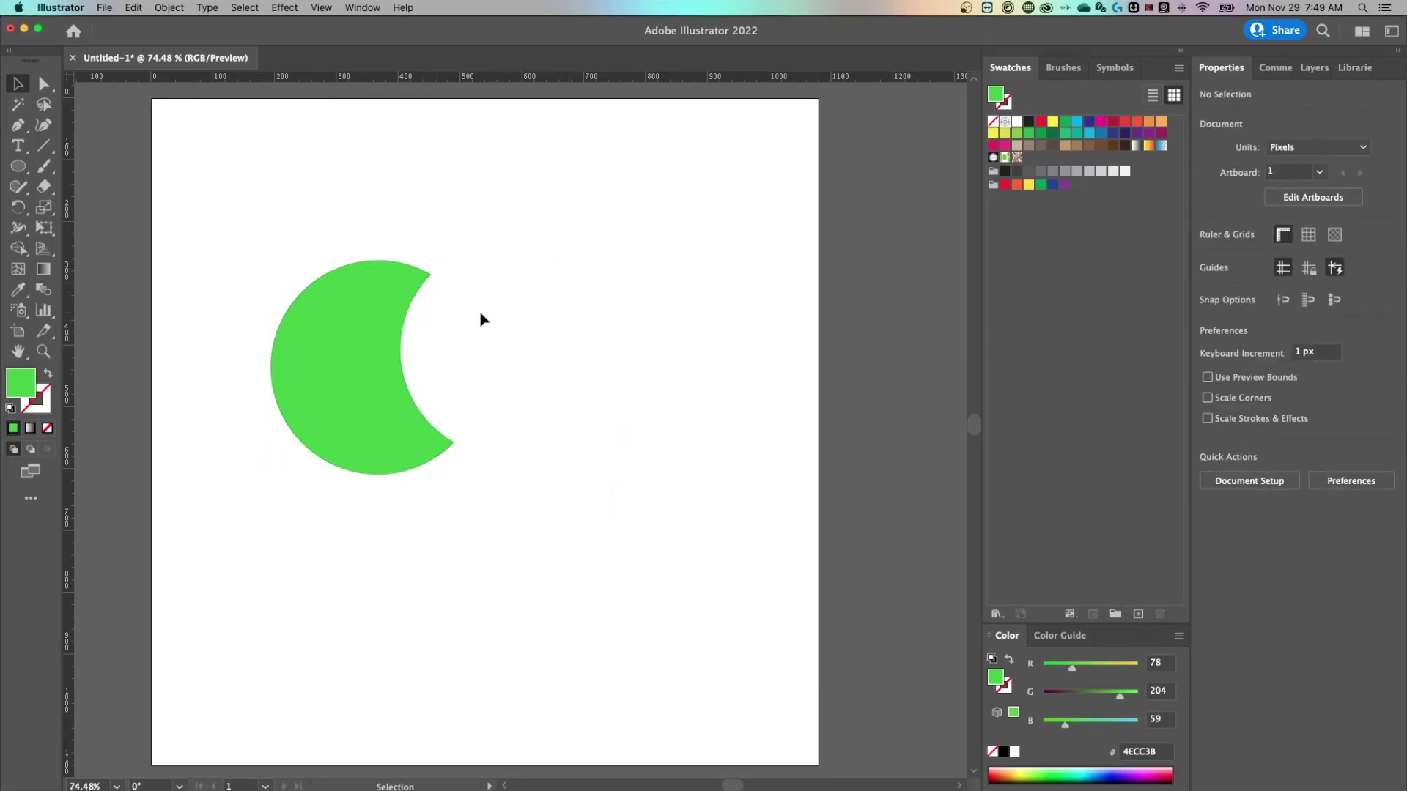
pyautogui.press('super+z')
pyautogui.click(680, 349)
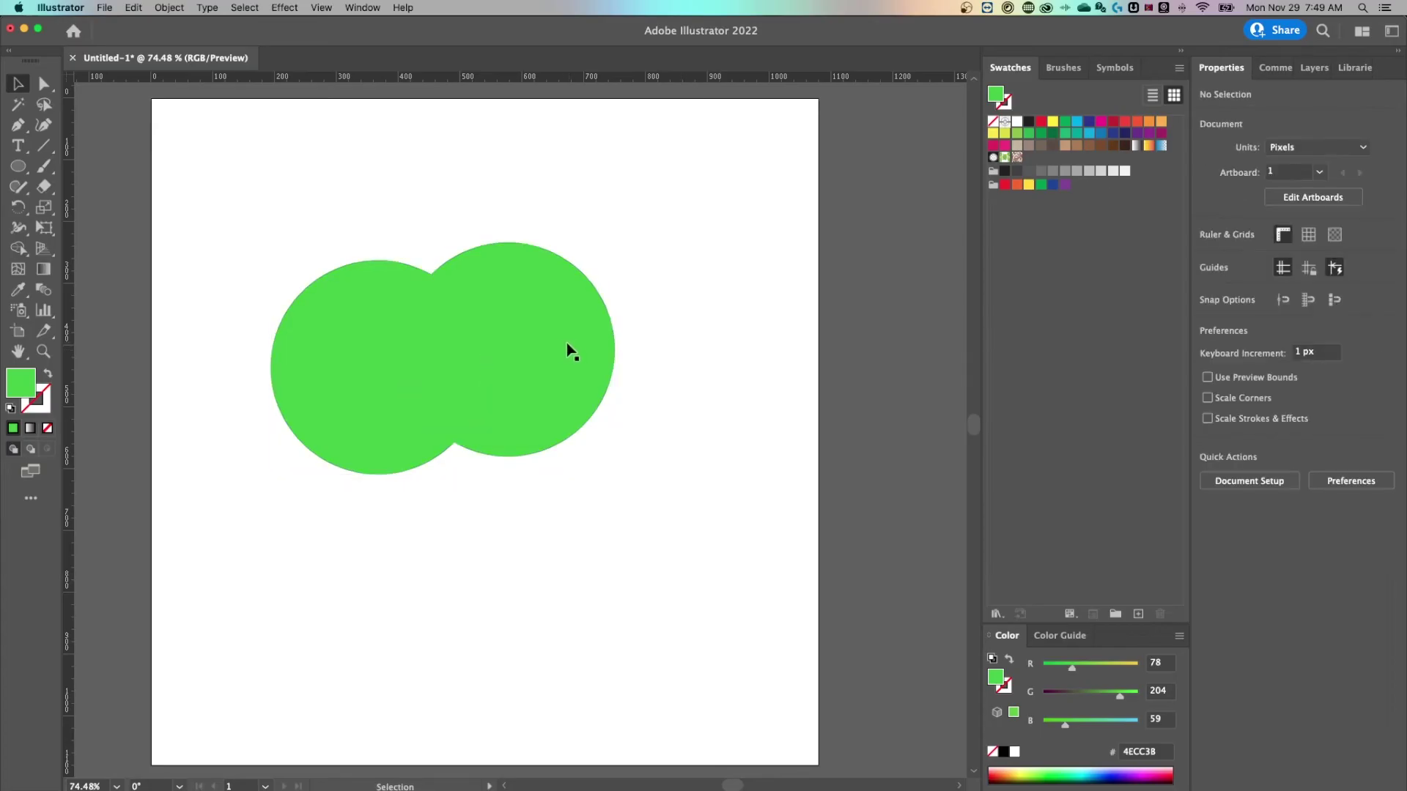
pyautogui.moveTo(572, 352); pyautogui.dragTo(561, 343)
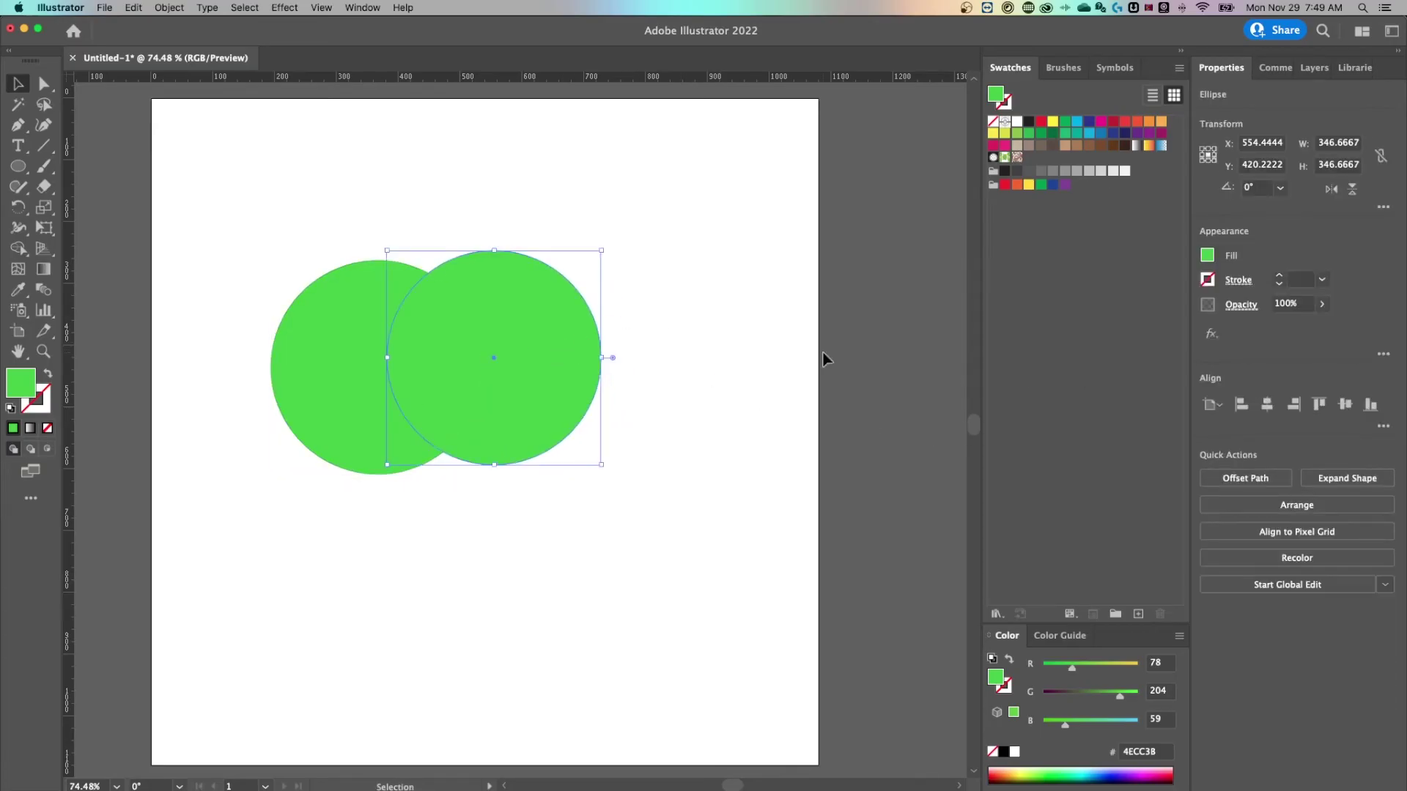
# - Move the right circle rightward so it no longer overlaps the left one
pyautogui.keyDown('shift'); pyautogui.click(355, 402); pyautogui.keyUp('shift')
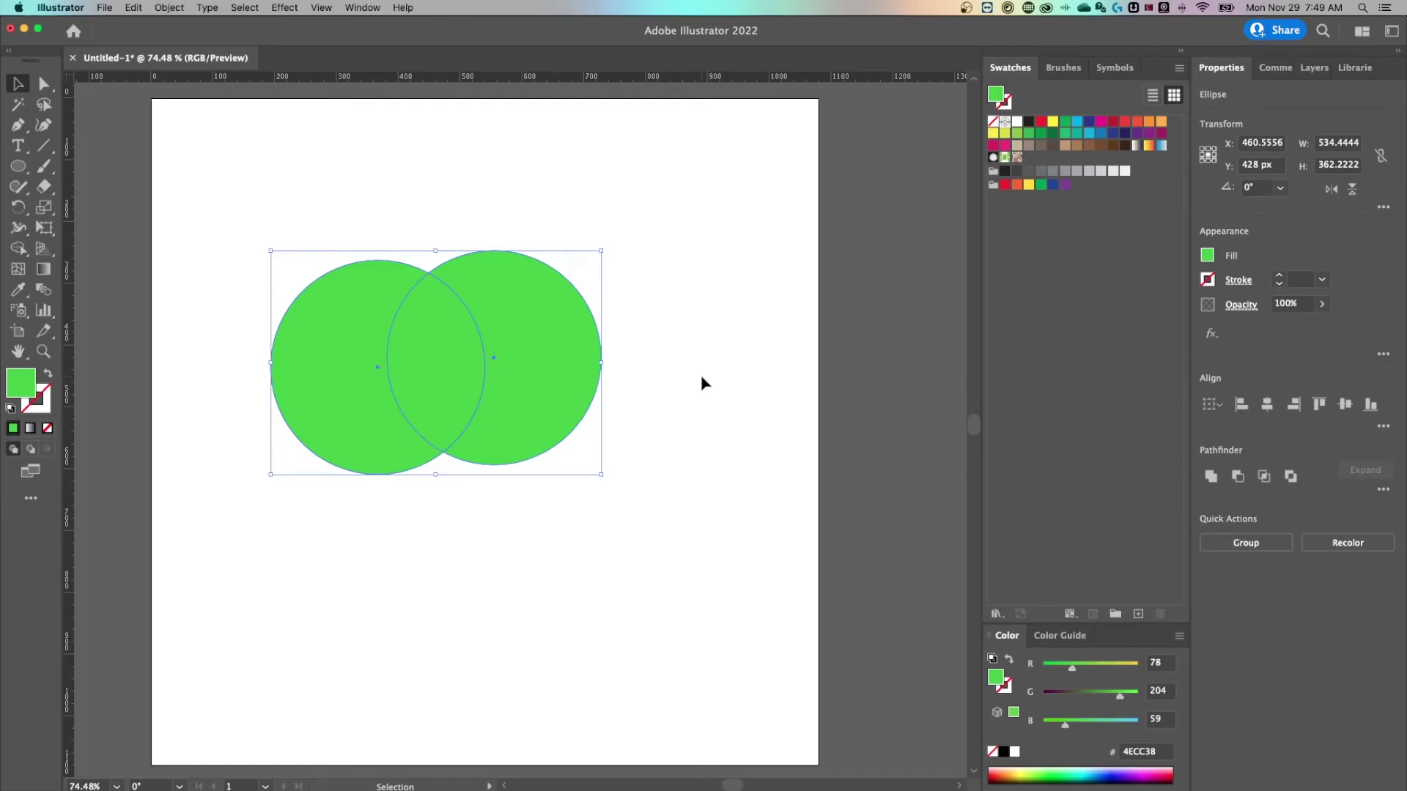
pyautogui.click(637, 371)
pyautogui.moveTo(562, 345); pyautogui.dragTo(623, 339)
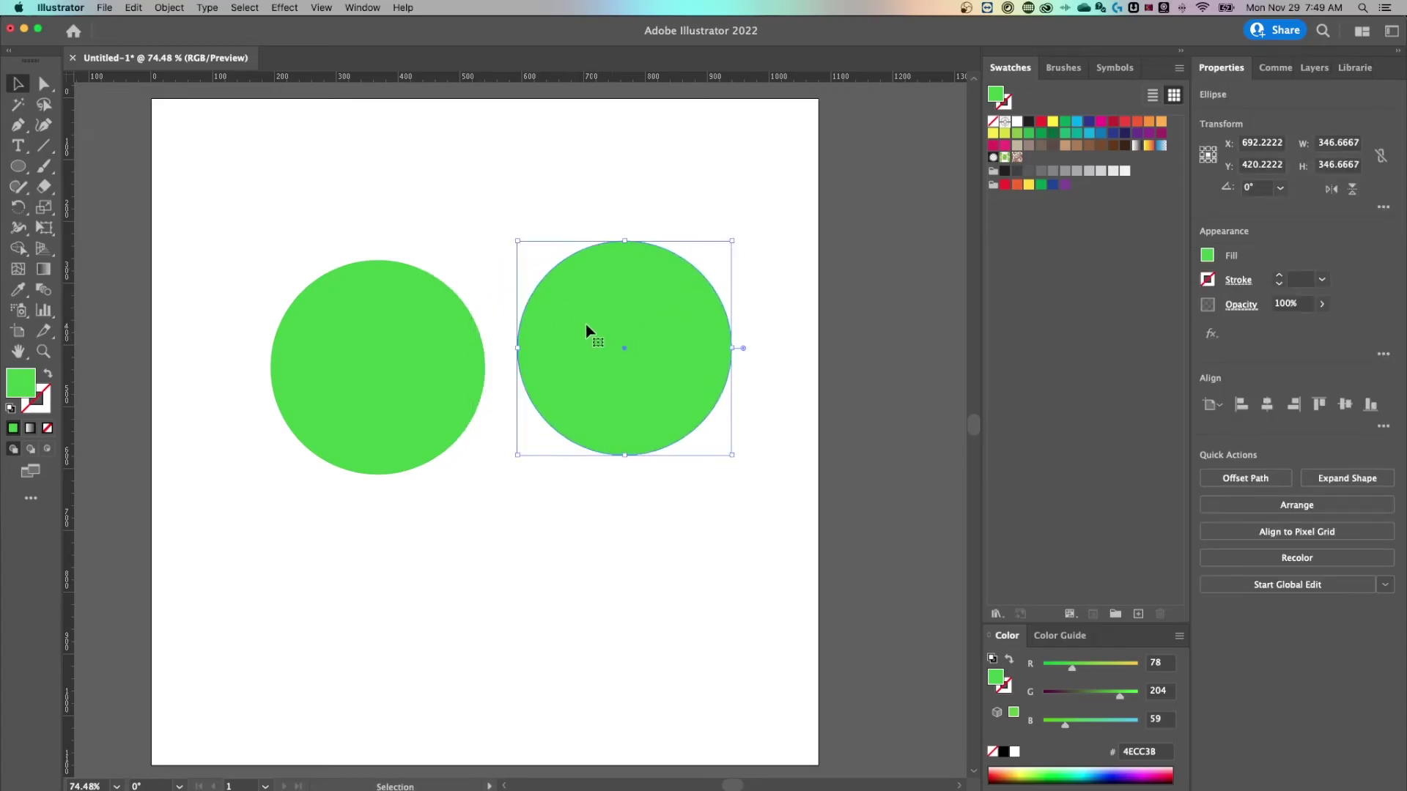
pyautogui.click(423, 161)
# - Draw a small star above the circles with the Star tool
pyautogui.click(19, 166)
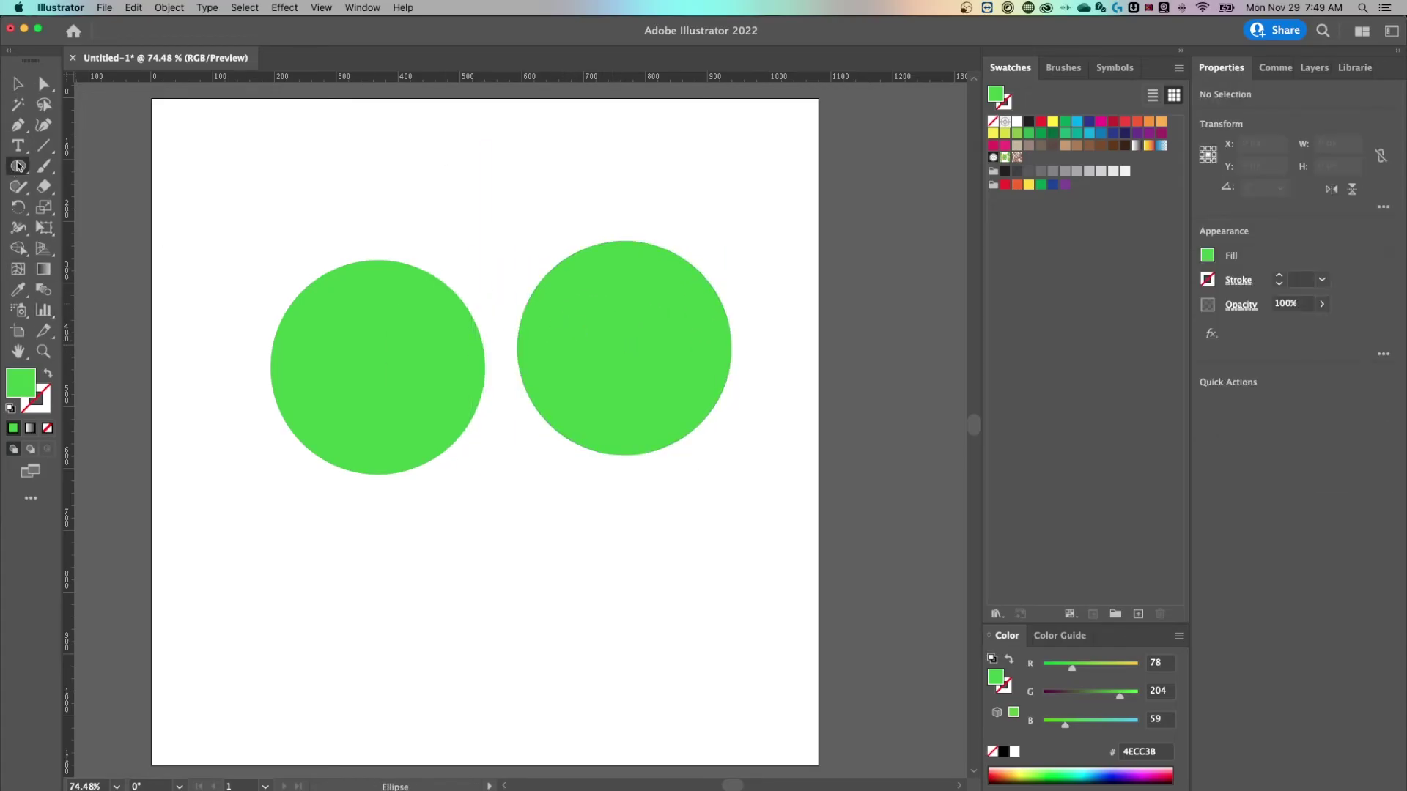
pyautogui.click(88, 249)
pyautogui.moveTo(465, 214); pyautogui.dragTo(473, 206)
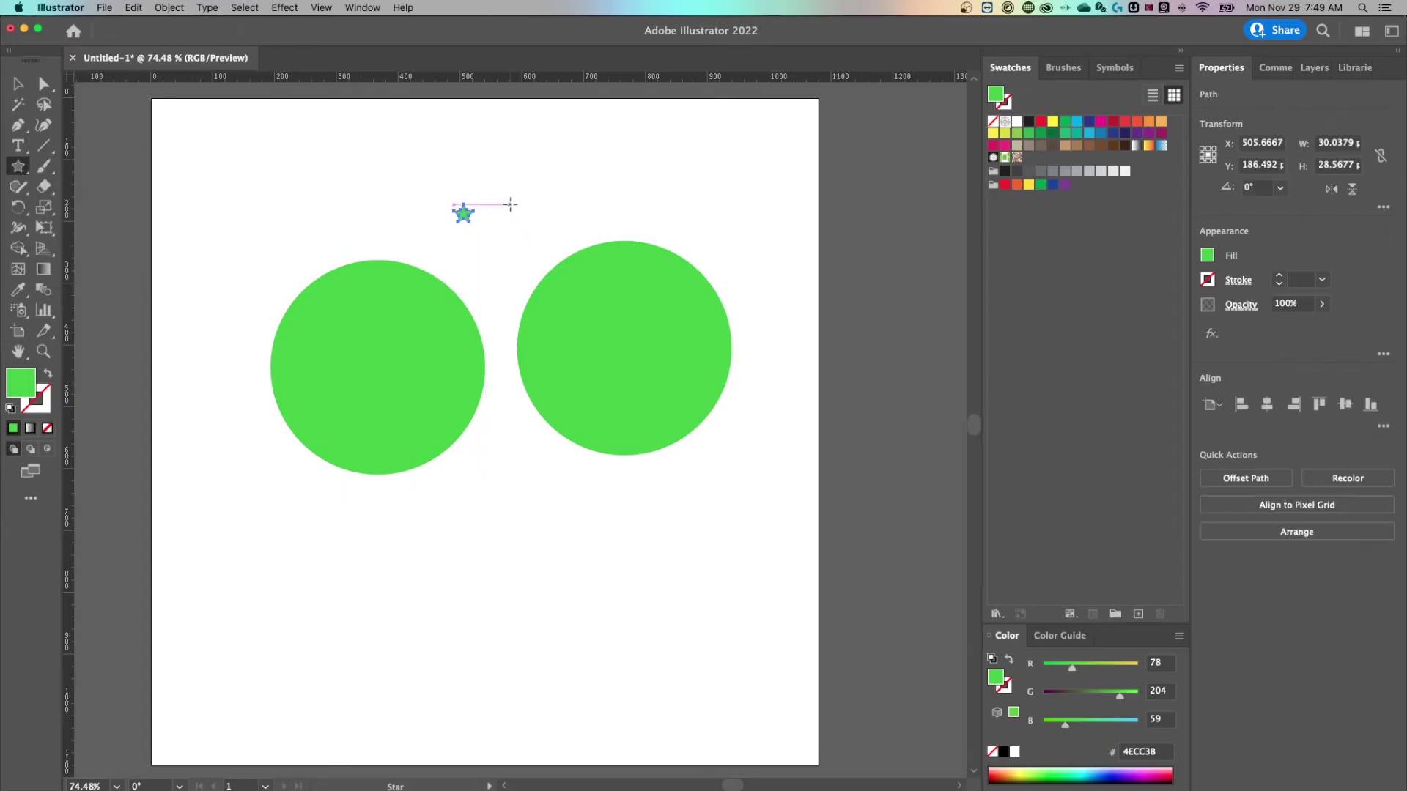
# - Set the star's fill colour to magenta hex 84306A
pyautogui.press('v')
pyautogui.doubleClick(27, 389)
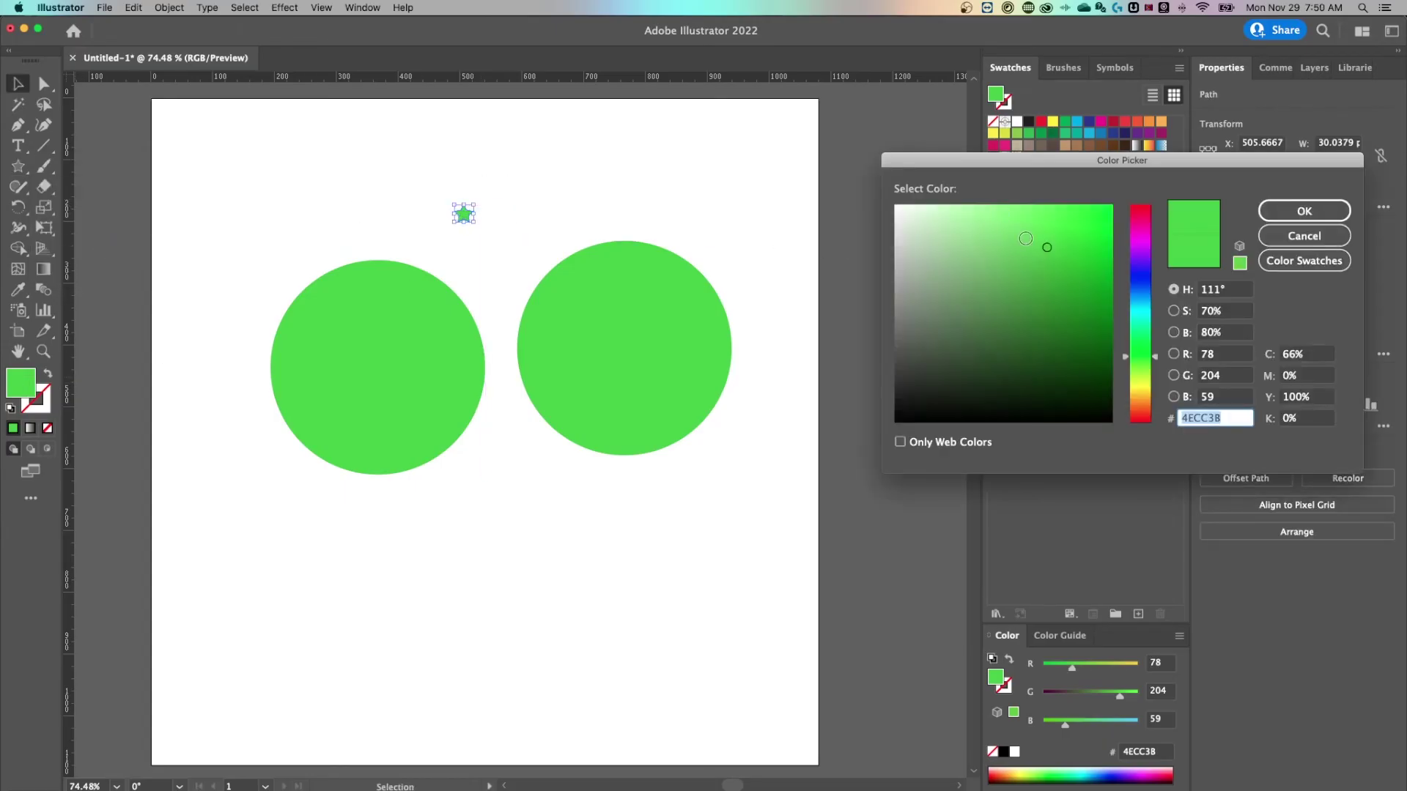
pyautogui.write('84306A')
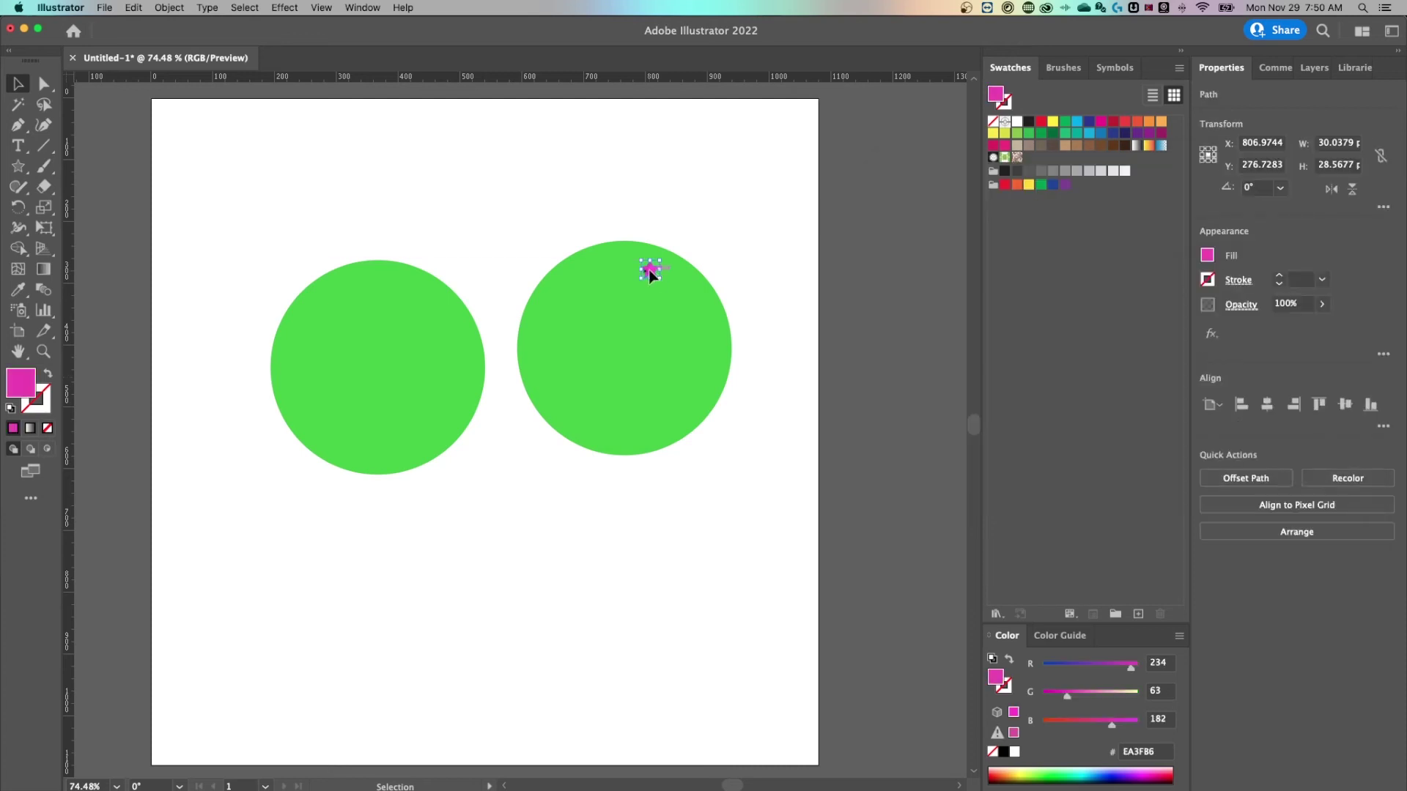
# - Scatter copies of the magenta star across the right green circle
pyautogui.moveTo(650, 273); pyautogui.dragTo(609, 331)
pyautogui.moveTo(601, 329); pyautogui.dragTo(668, 349)
pyautogui.press('super+z')
pyautogui.moveTo(668, 349); pyautogui.dragTo(706, 356)
pyautogui.moveTo(796, 215); pyautogui.dragTo(520, 486)
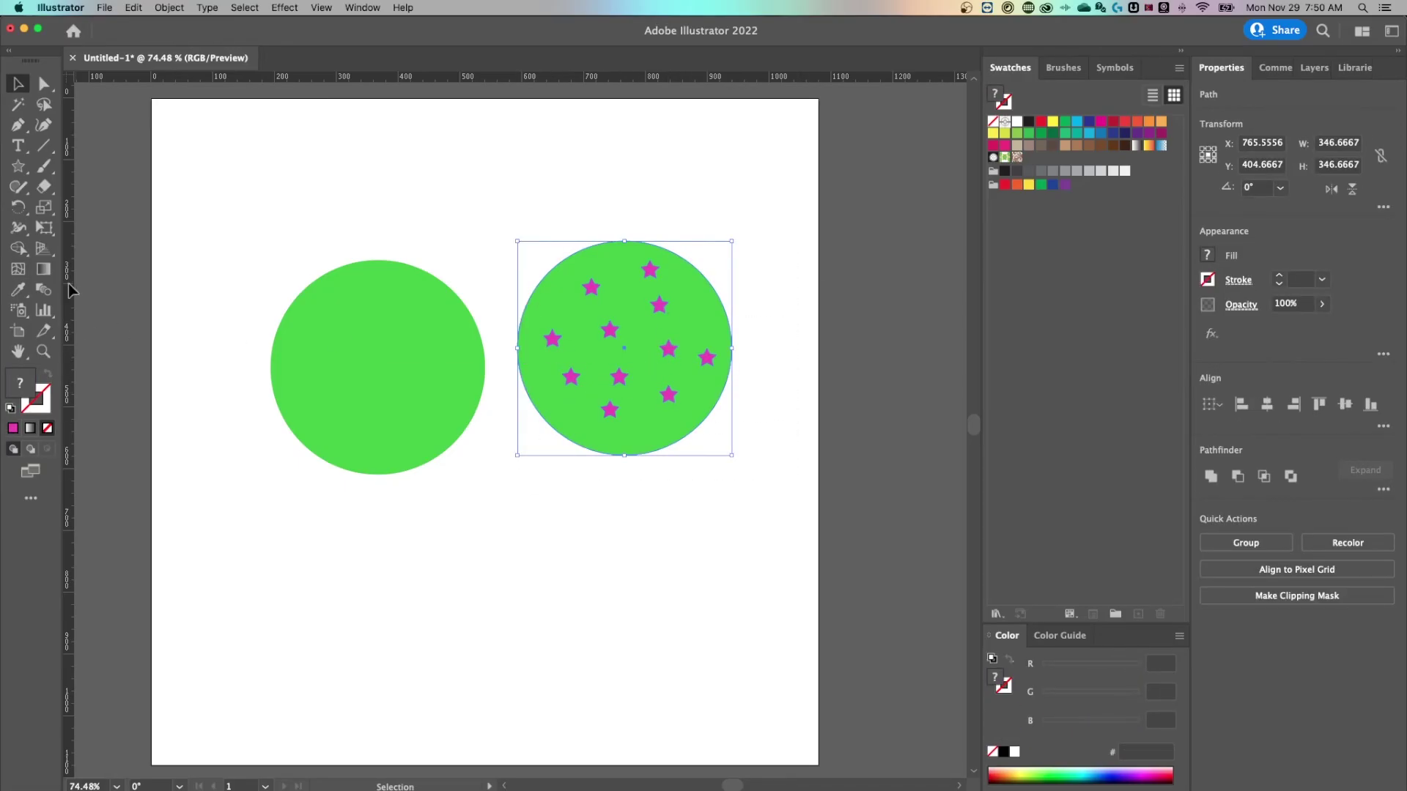
pyautogui.hotkey('shift', 'm')
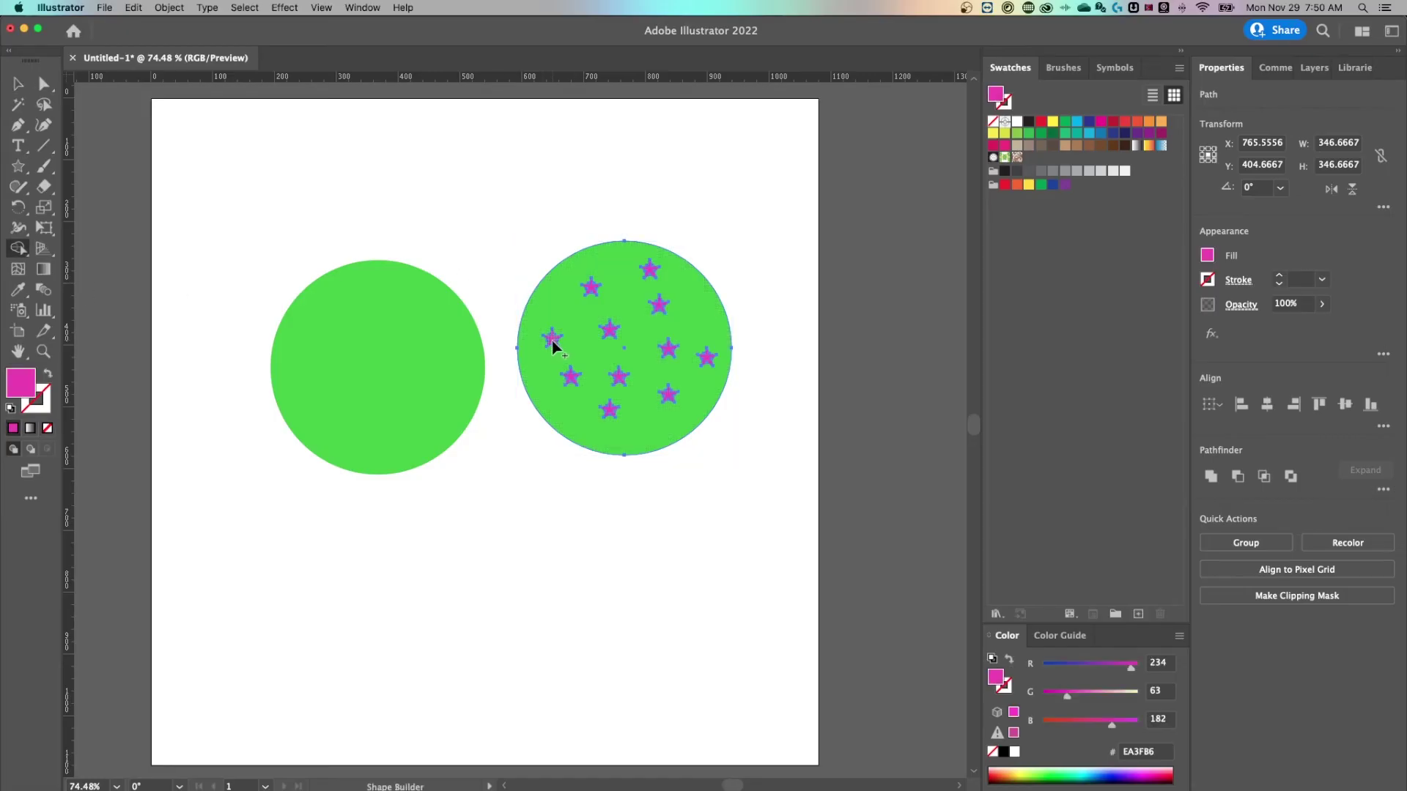
pyautogui.press('super+equal')
pyautogui.press('super+equal')
pyautogui.press('super+equal')
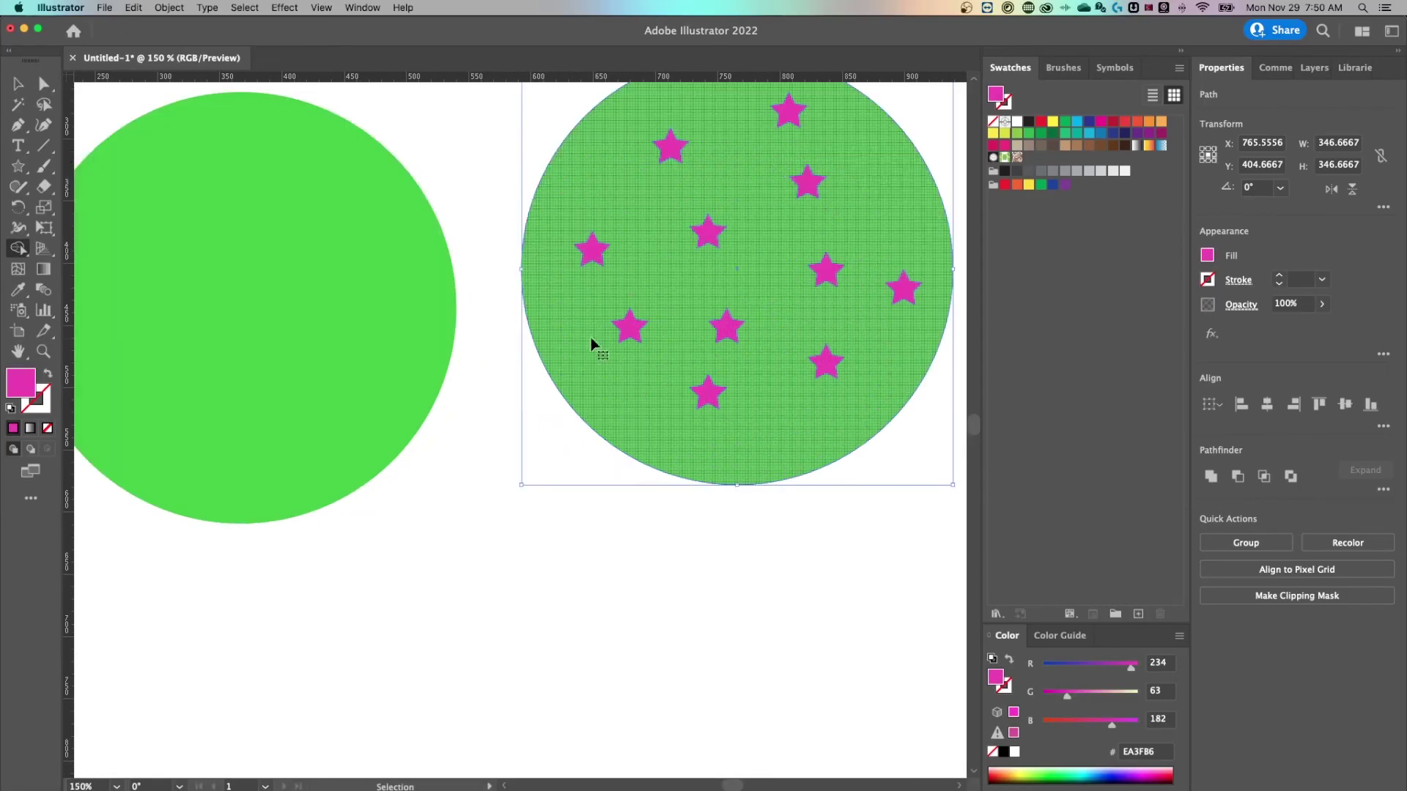
pyautogui.moveTo(540, 413); pyautogui.dragTo(430, 505)
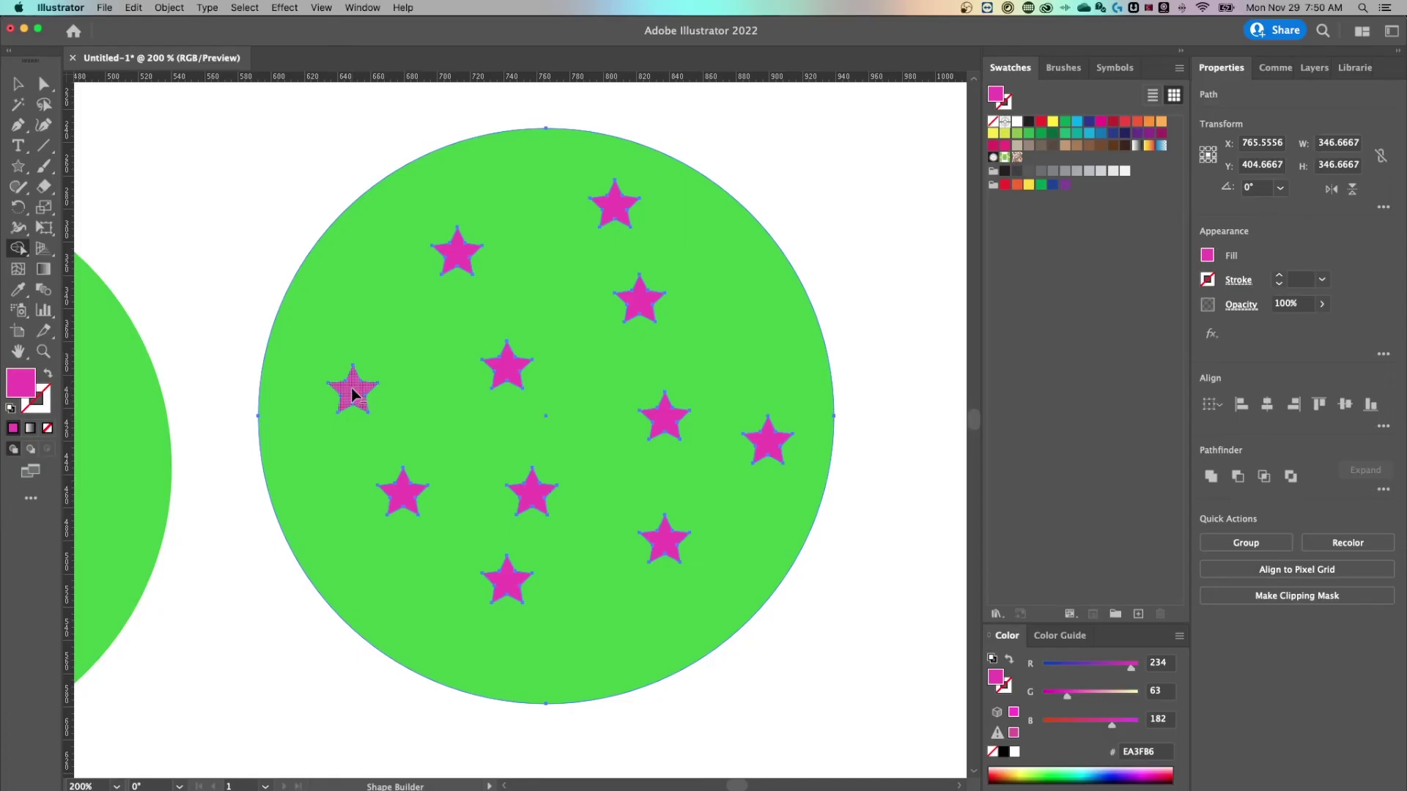
pyautogui.keyDown('alt'); pyautogui.click(352, 394); pyautogui.keyUp('alt')
pyautogui.keyDown('alt'); pyautogui.click(506, 364); pyautogui.keyUp('alt')
pyautogui.keyDown('alt'); pyautogui.click(457, 251); pyautogui.keyUp('alt')
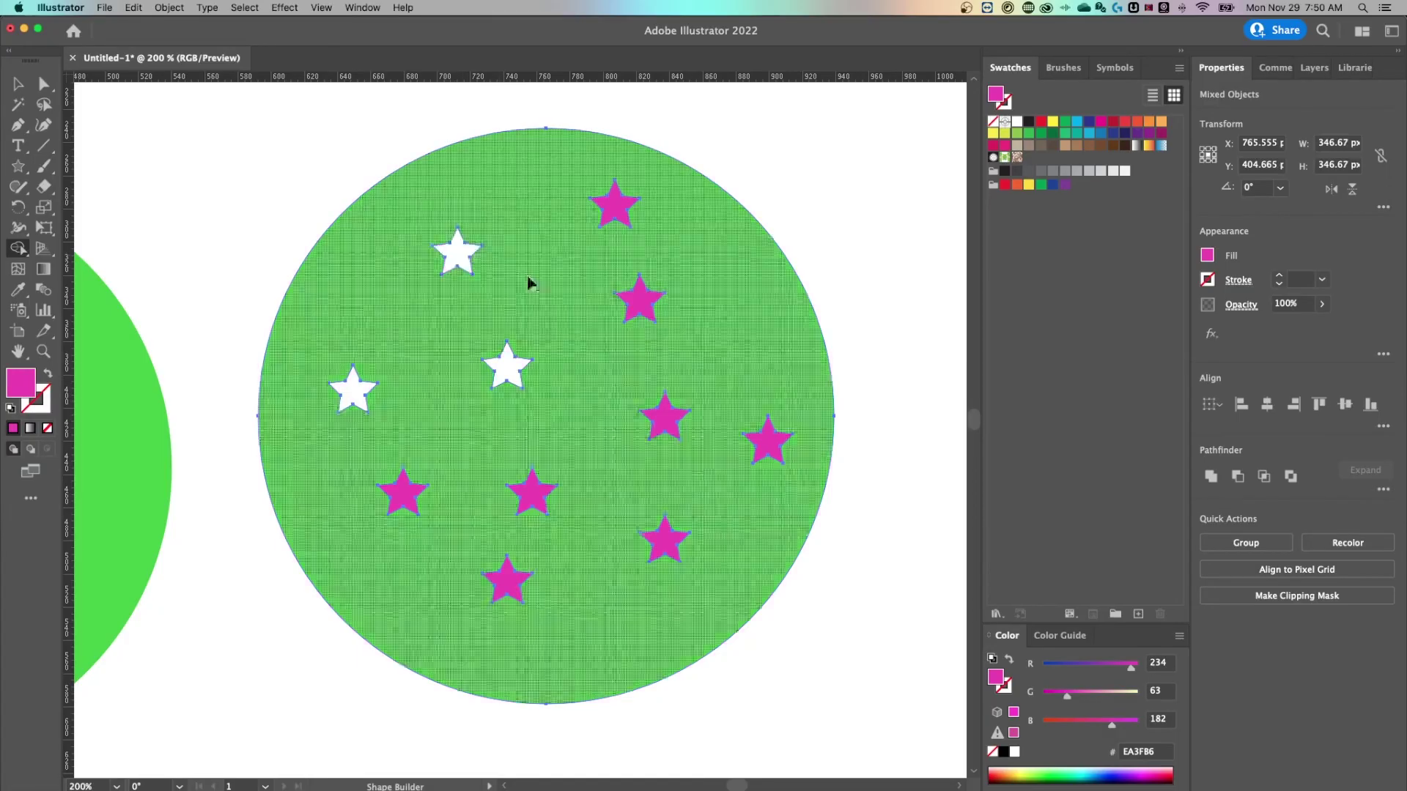
pyautogui.press('super+z')
pyautogui.press('super+z')
pyautogui.press('super+z')
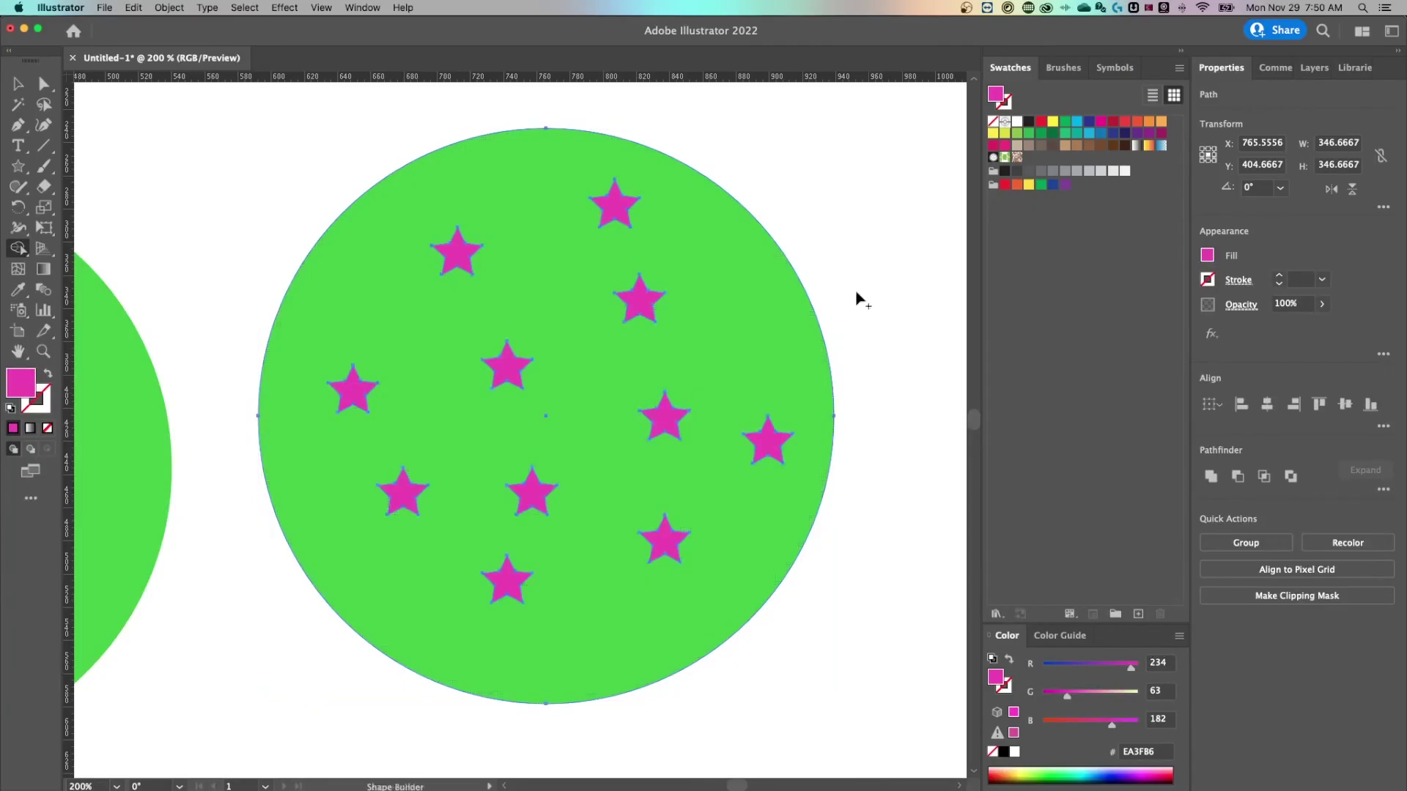
pyautogui.press('super+shift+a')
pyautogui.press('v')
pyautogui.press('super+minus')
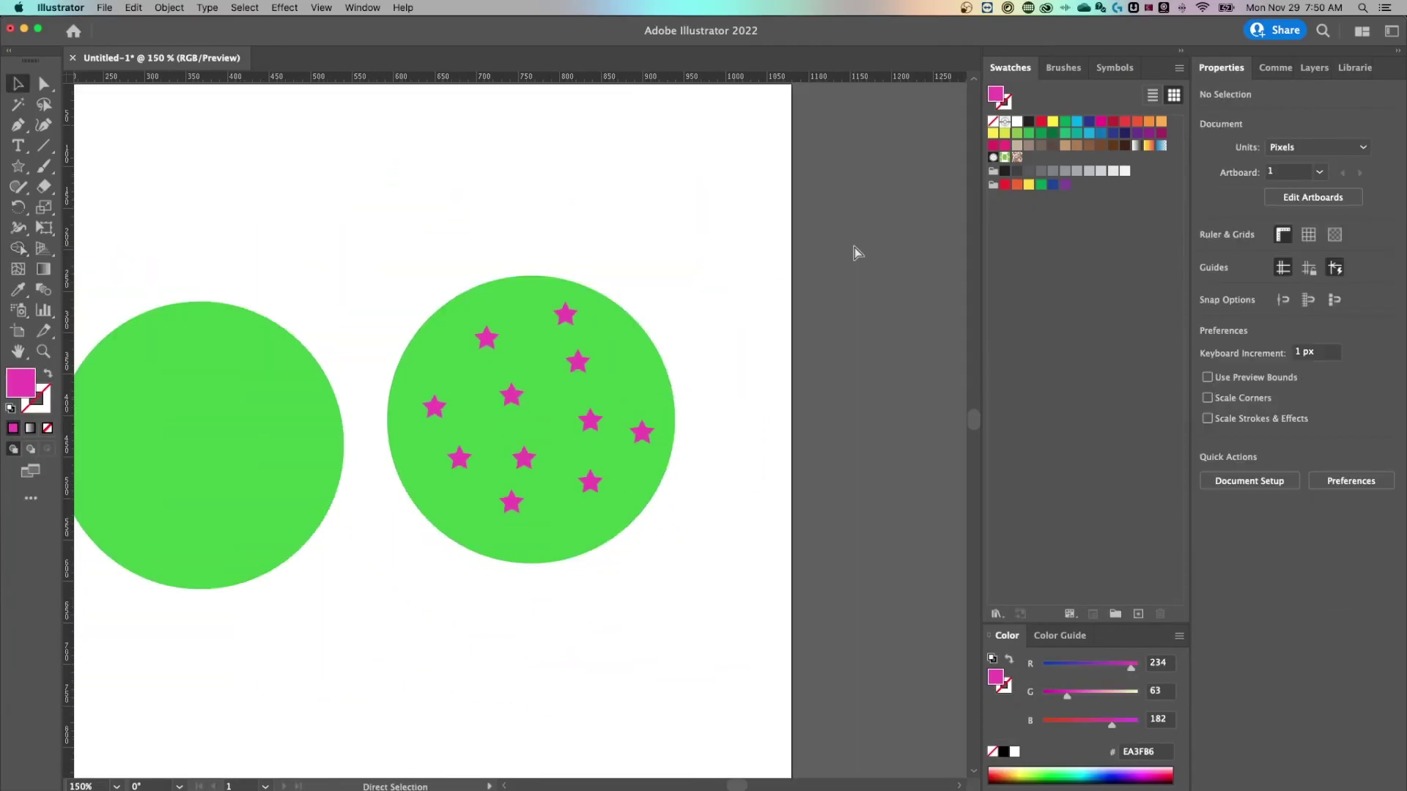
pyautogui.press('super+minus')
pyautogui.moveTo(704, 280); pyautogui.dragTo(424, 590)
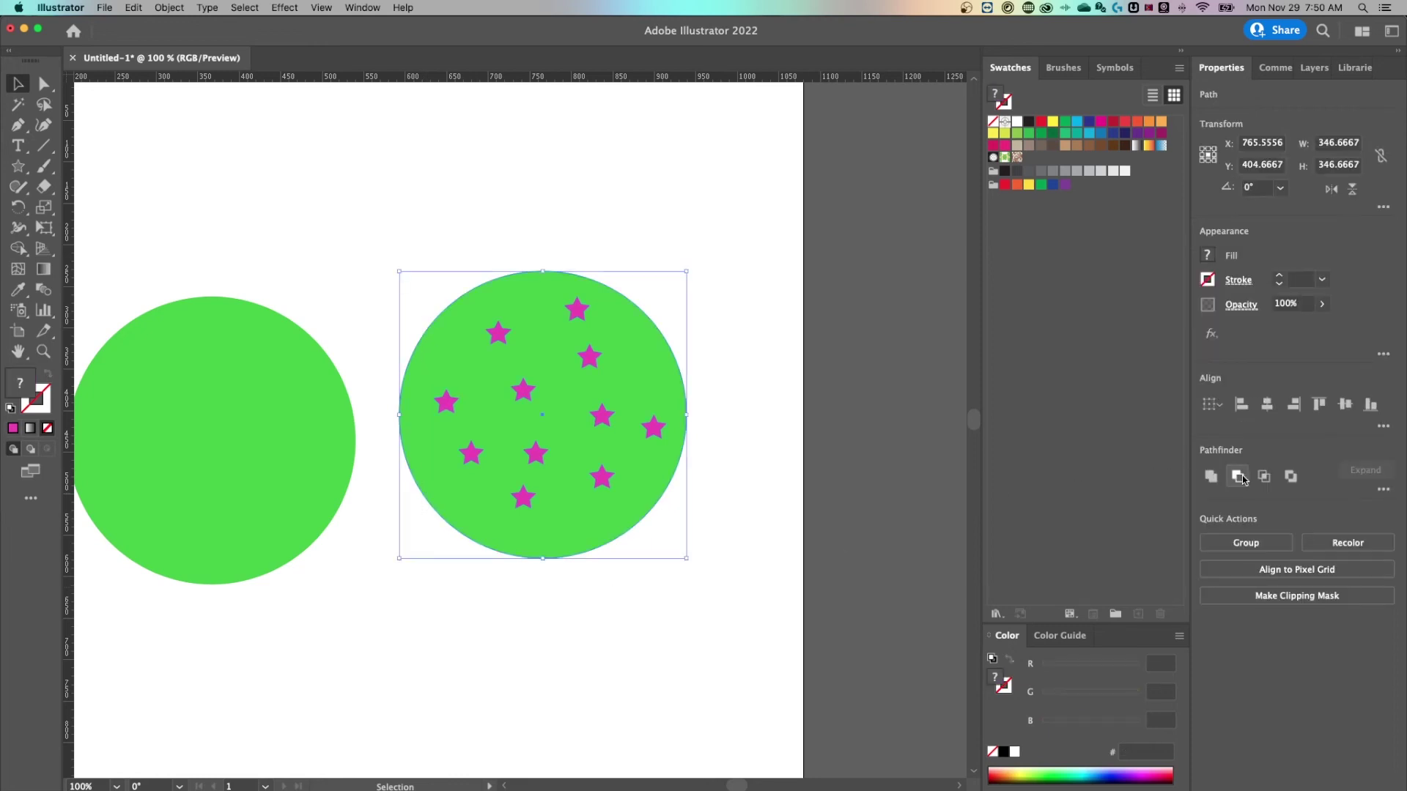
pyautogui.click(1384, 490)
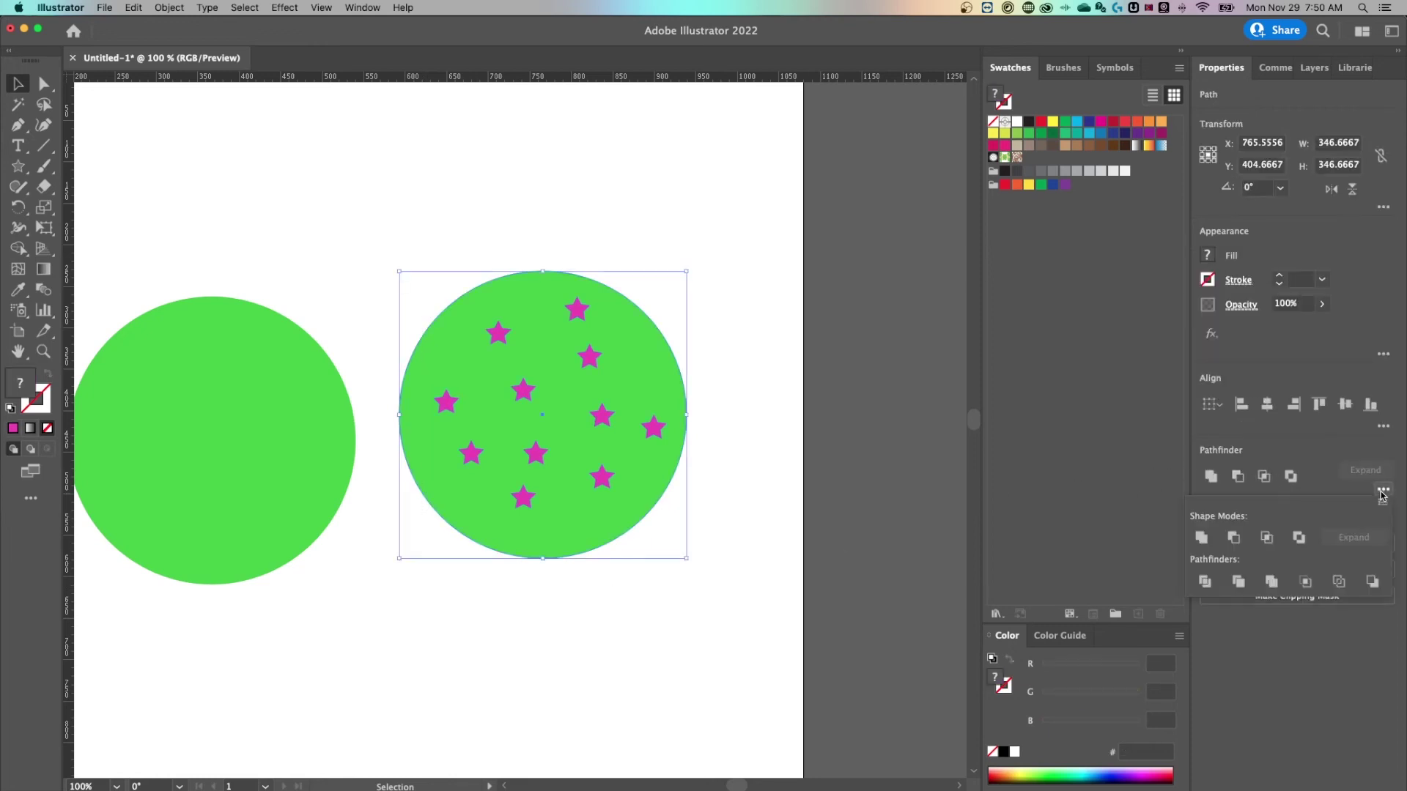
pyautogui.click(1238, 540)
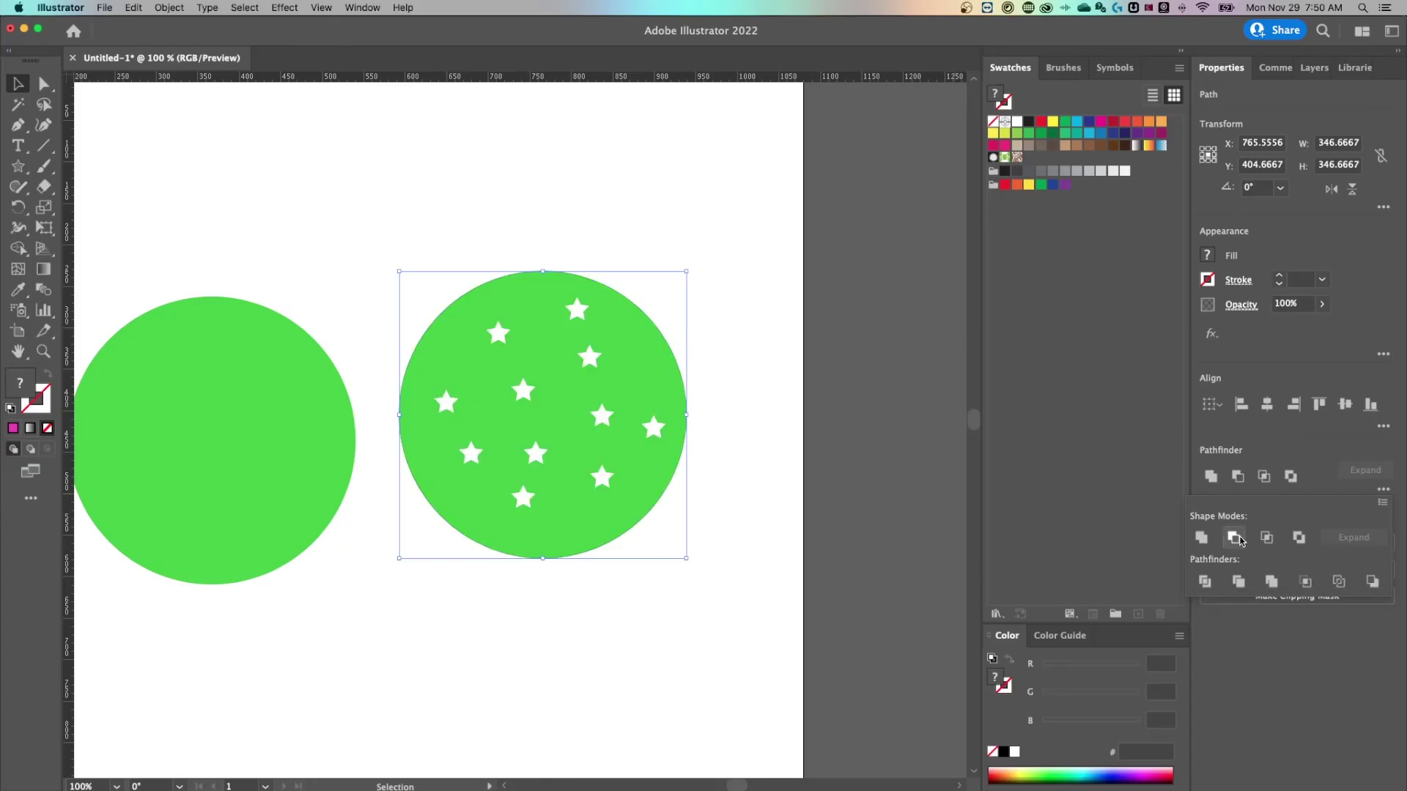
pyautogui.click(788, 317)
pyautogui.click(640, 363)
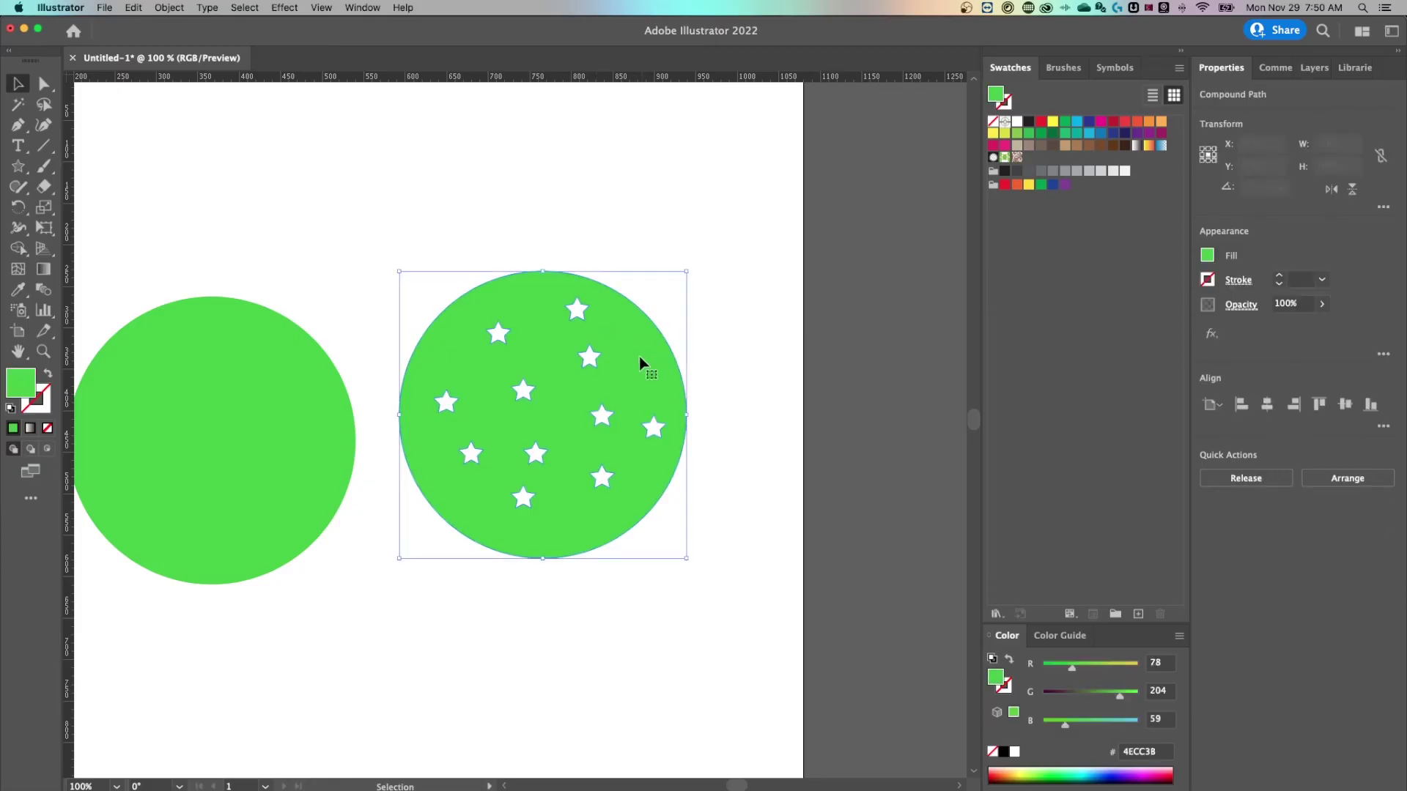
pyautogui.click(729, 362)
pyautogui.press('super+z')
pyautogui.click(731, 358)
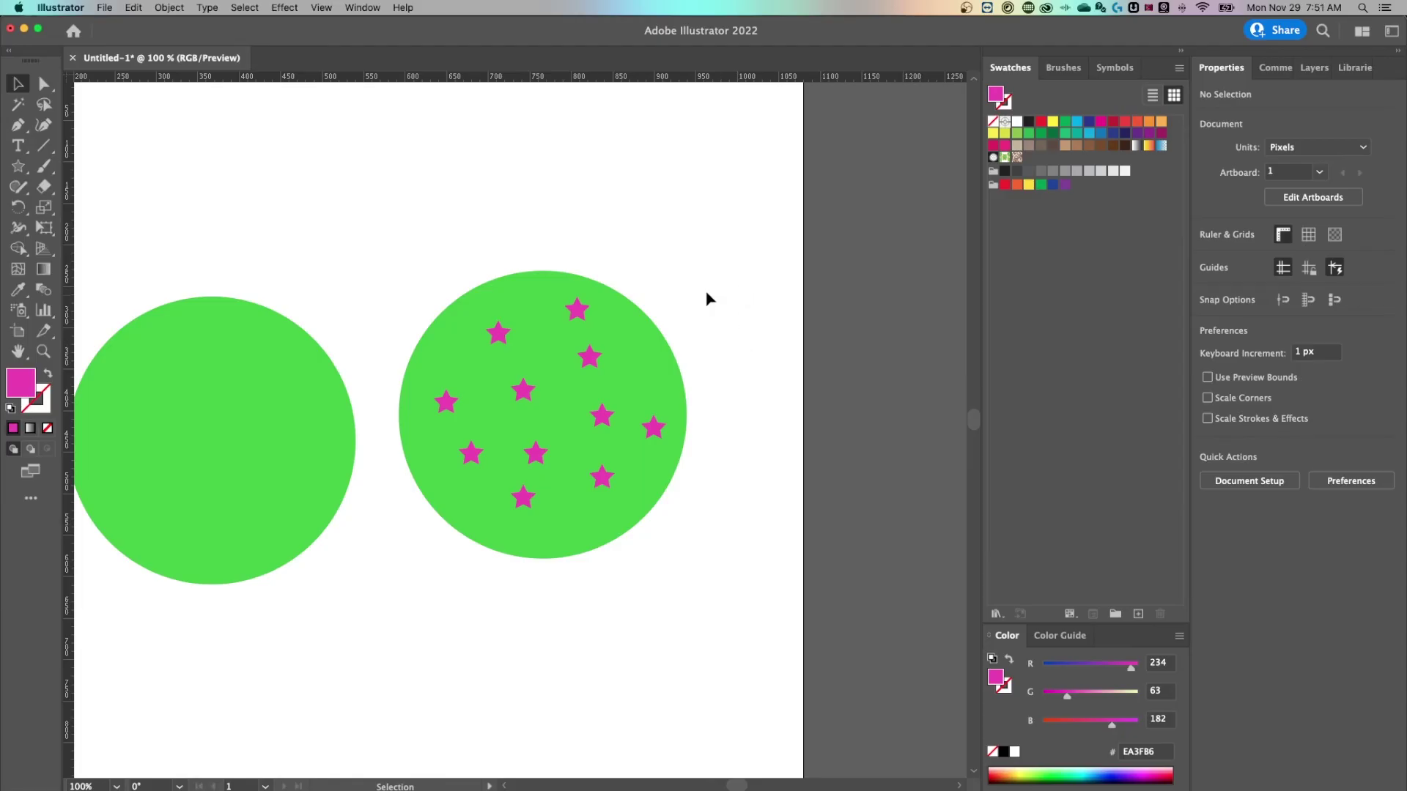
pyautogui.hscroll(-3, 769, 275)
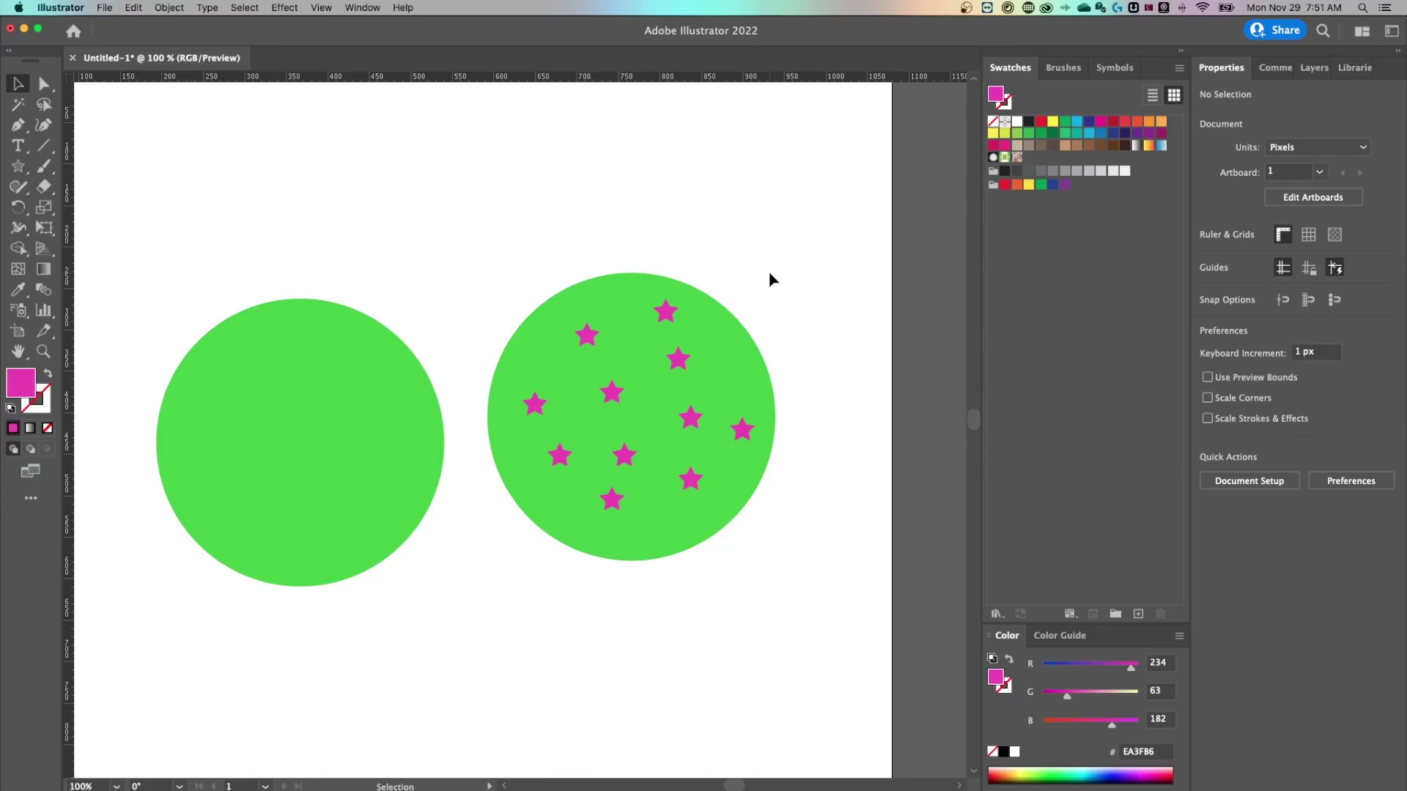
# - Zoom out, nudge the left circle up and right, and delete the magenta stars
pyautogui.press('super+minus')
pyautogui.hscroll(-3, 637, 317)
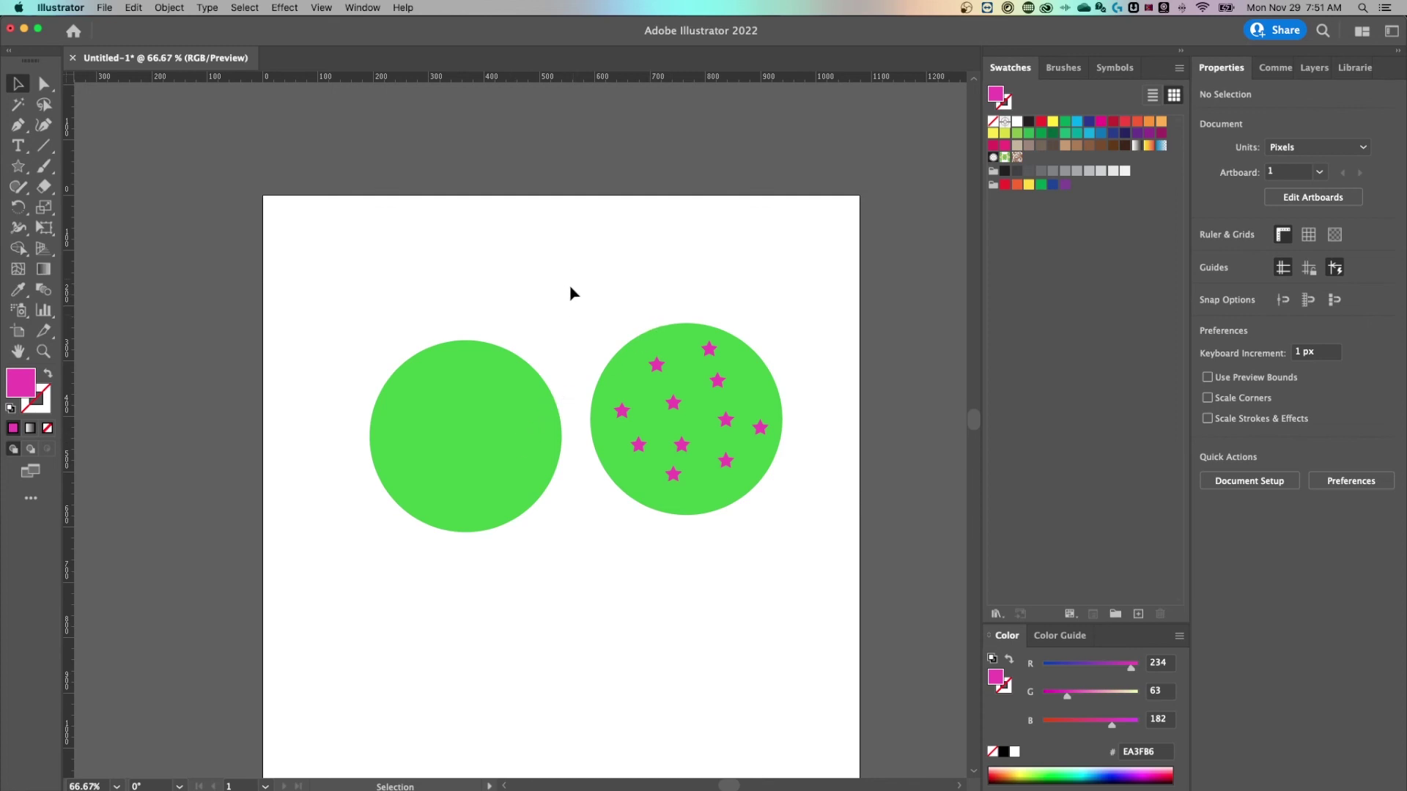
pyautogui.moveTo(520, 411); pyautogui.dragTo(531, 395)
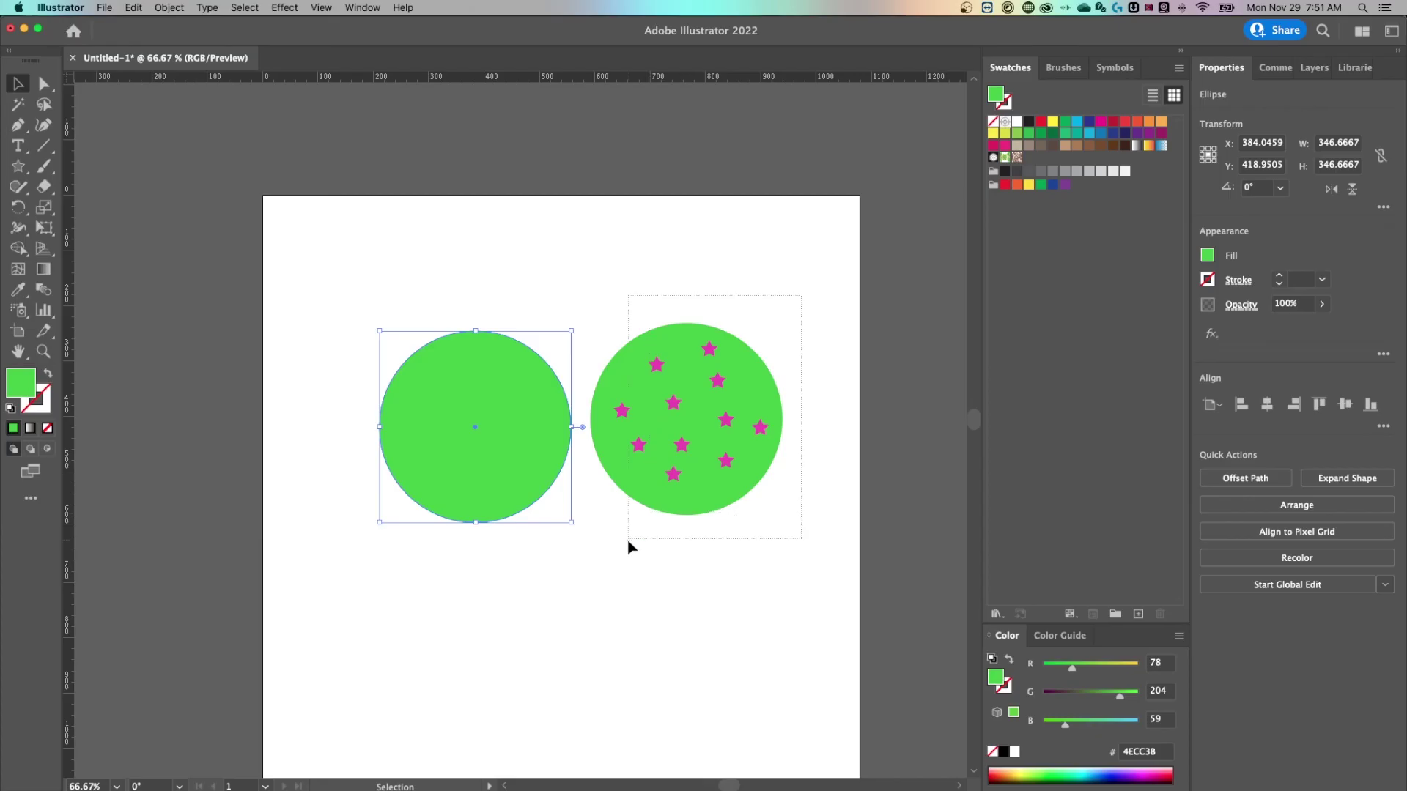
pyautogui.click(720, 446)
pyautogui.click(749, 371)
pyautogui.press('Delete')
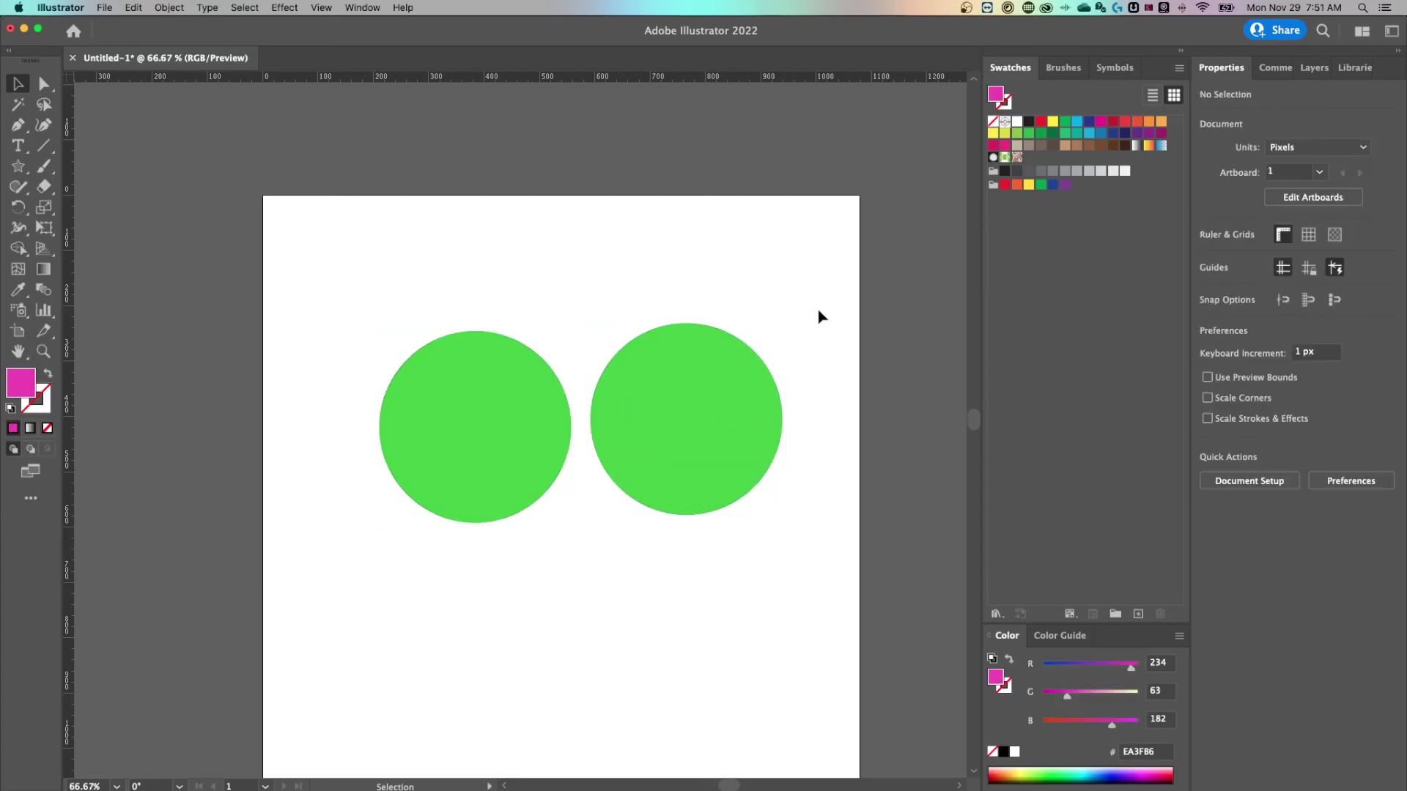
# - Overlap the right circle onto the left and cut away its outer part with Shape Builder
pyautogui.moveTo(708, 402); pyautogui.dragTo(636, 398)
pyautogui.moveTo(769, 273); pyautogui.dragTo(486, 438)
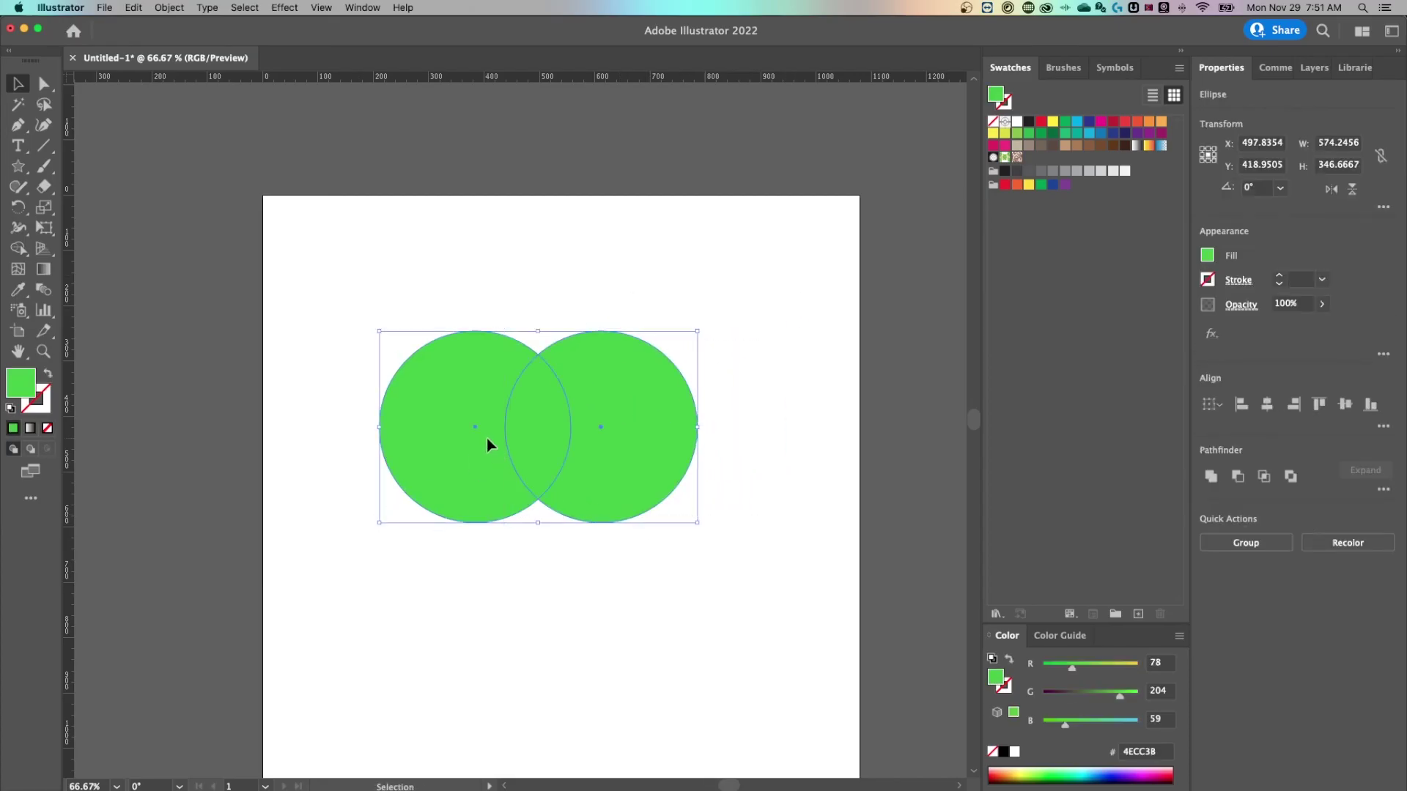
pyautogui.hotkey('shift', 'm')
pyautogui.moveTo(615, 289)
pyautogui.mouseDown()
pyautogui.moveTo(636, 471)
pyautogui.moveTo(637, 376)
pyautogui.mouseUp()
# - Move the lens-shaped overlap piece to the right, clear of the circle
pyautogui.press('v')
pyautogui.click(591, 433)
pyautogui.moveTo(568, 416); pyautogui.dragTo(613, 393)
pyautogui.click(509, 418)
pyautogui.click(754, 430)
pyautogui.click(743, 375)
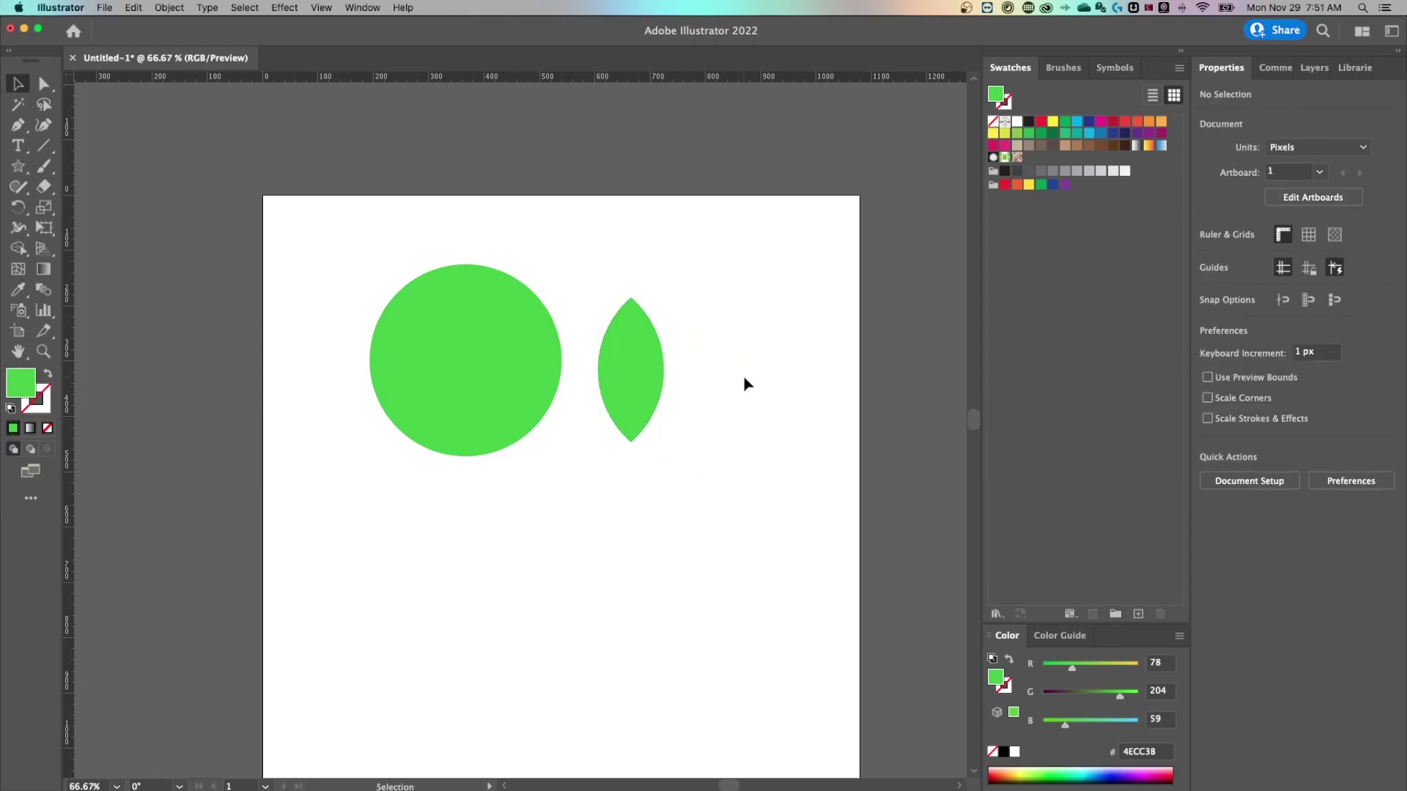
# - Draw a rectangle over the circle's lower part and delete both with Shape Builder
pyautogui.press('m')
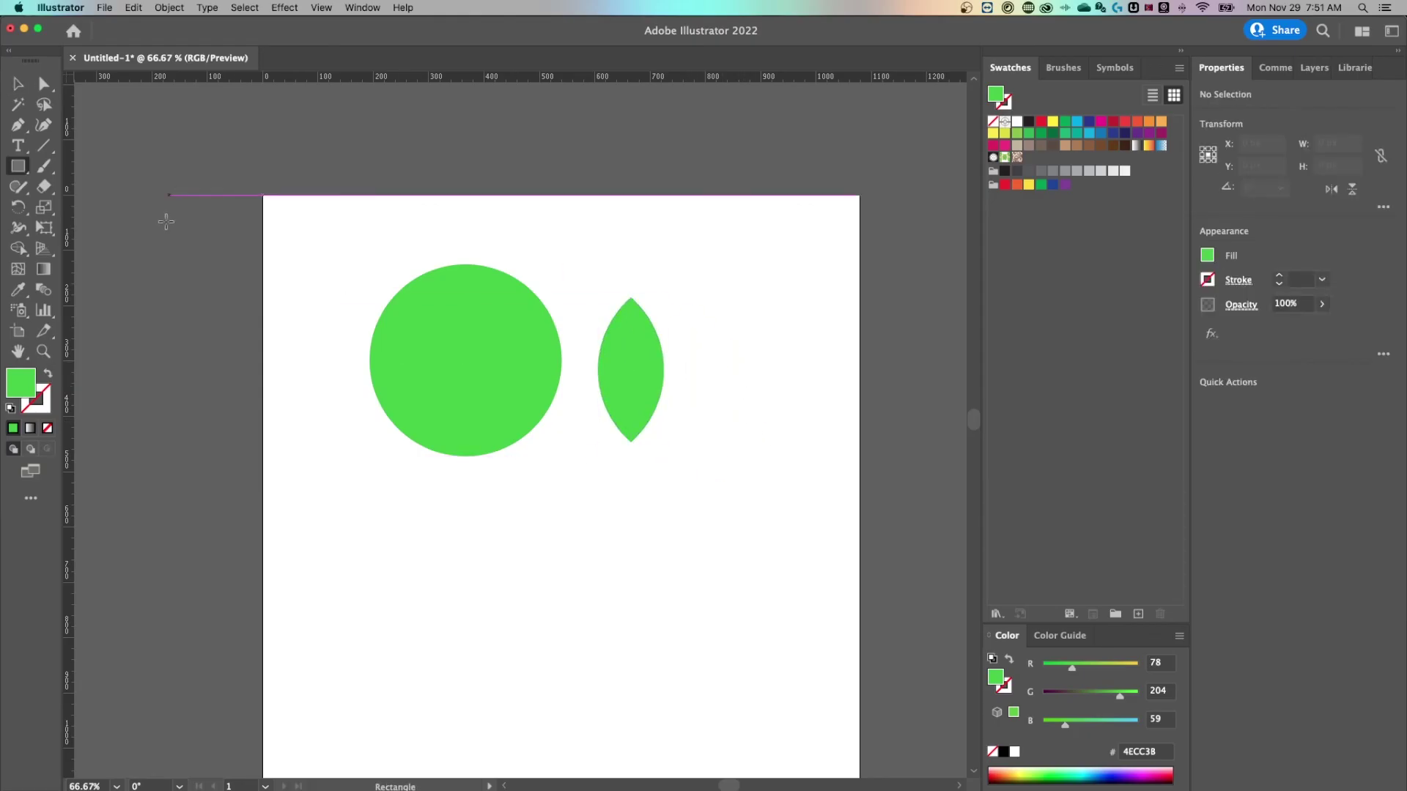
pyautogui.moveTo(307, 483)
pyautogui.mouseDown()
pyautogui.moveTo(515, 443)
pyautogui.moveTo(593, 383)
pyautogui.moveTo(599, 393)
pyautogui.mouseUp()
pyautogui.press('v')
pyautogui.keyDown('shift'); pyautogui.click(513, 323); pyautogui.keyUp('shift')
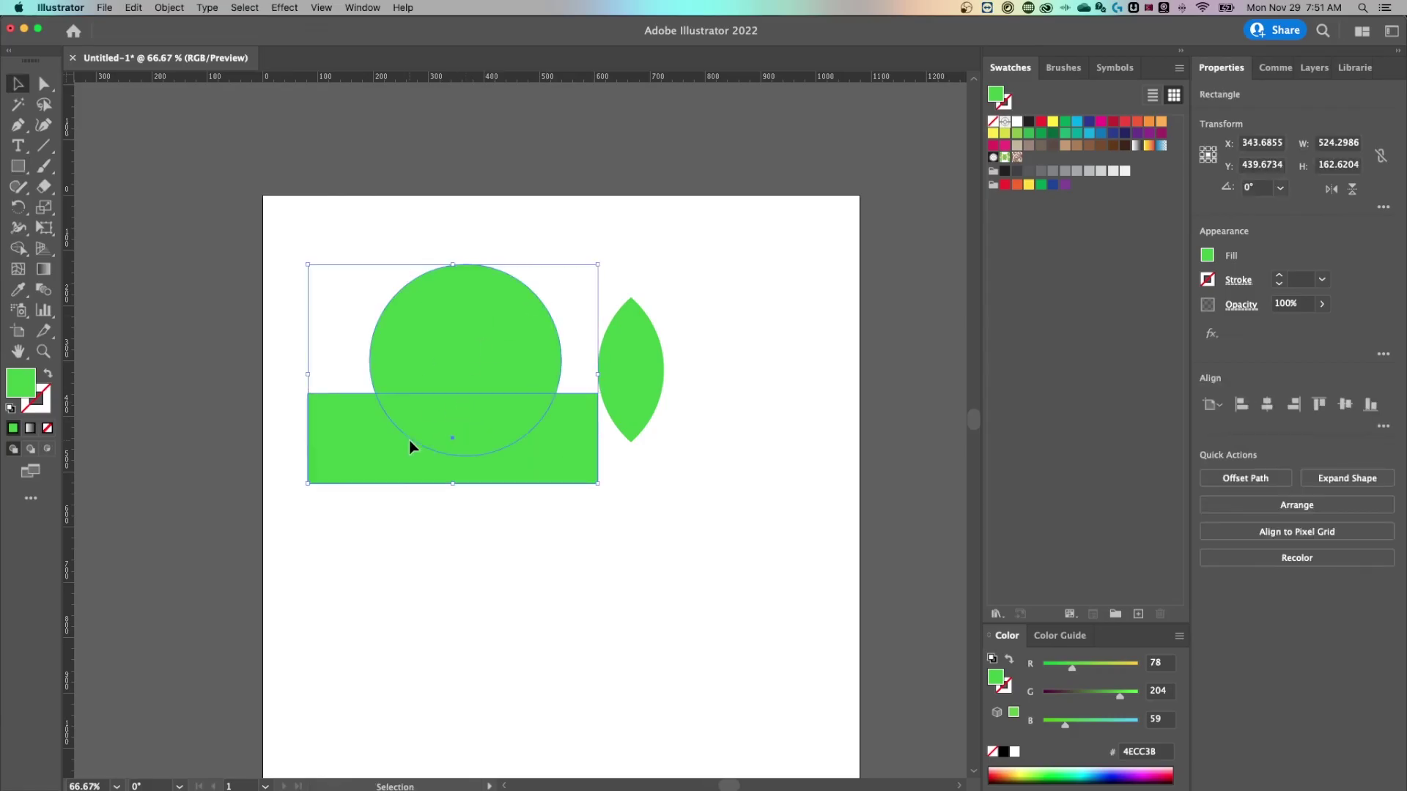
pyautogui.hotkey('shift', 'm')
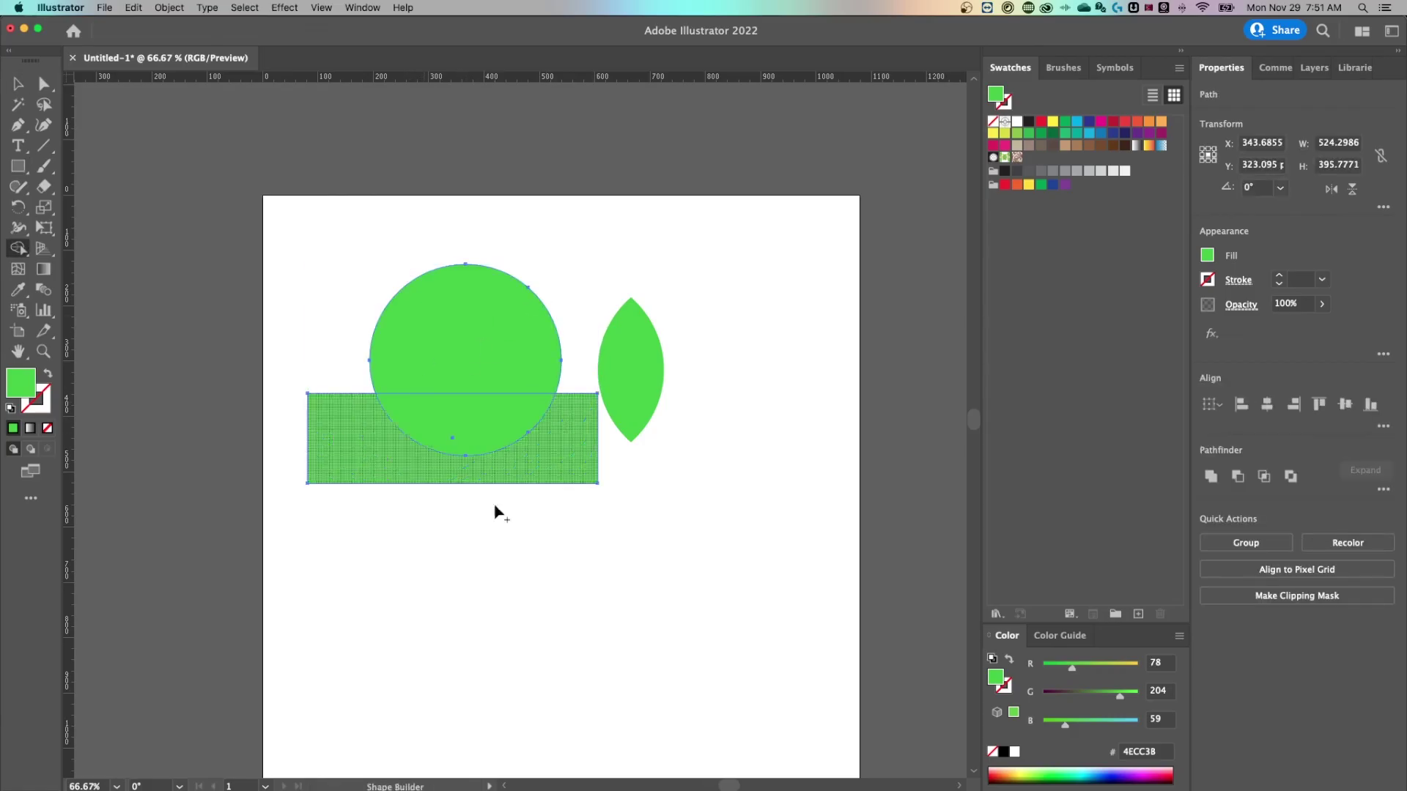
pyautogui.moveTo(586, 469); pyautogui.dragTo(381, 417)
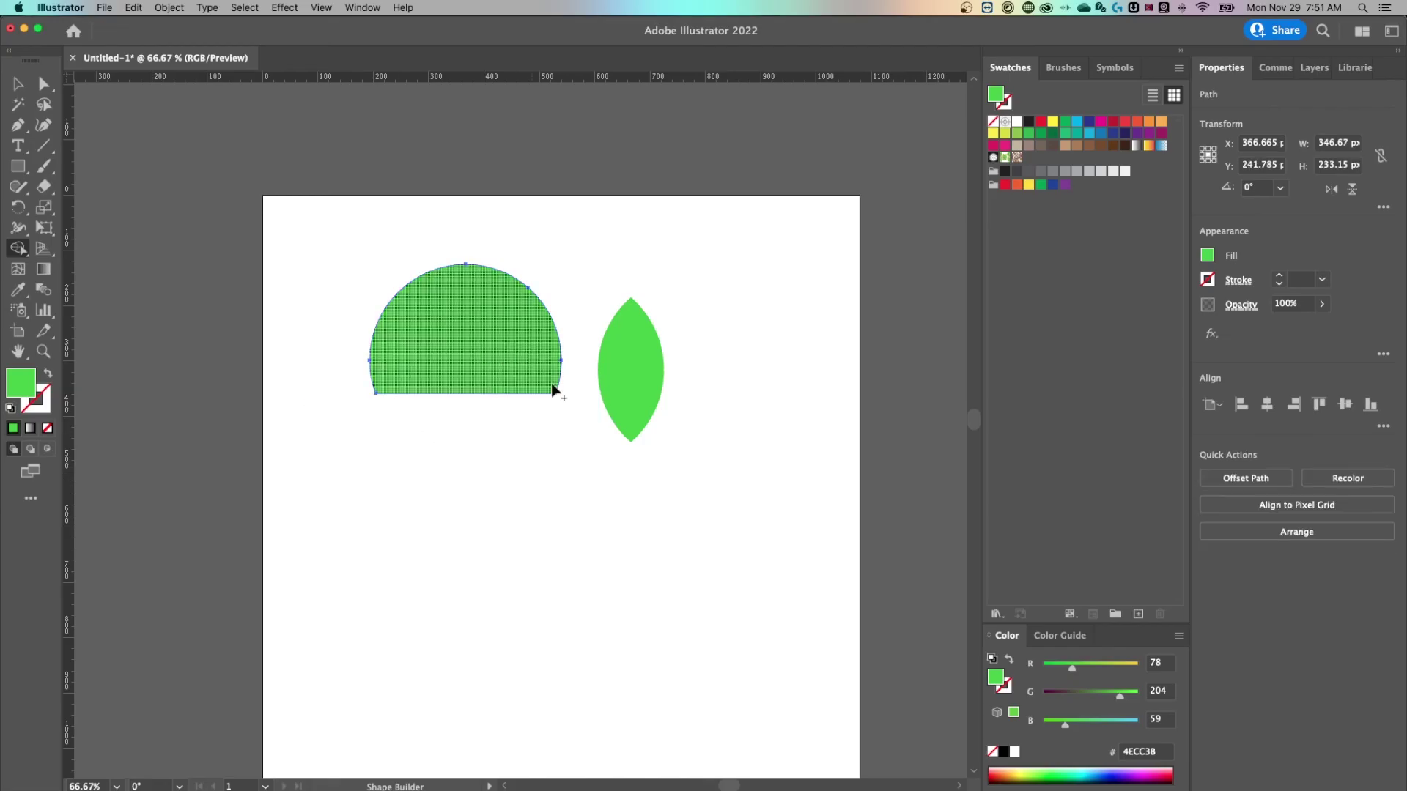
# - Delete the lens shape
pyautogui.press('v')
pyautogui.click(481, 534)
pyautogui.click(504, 353)
pyautogui.click(647, 345)
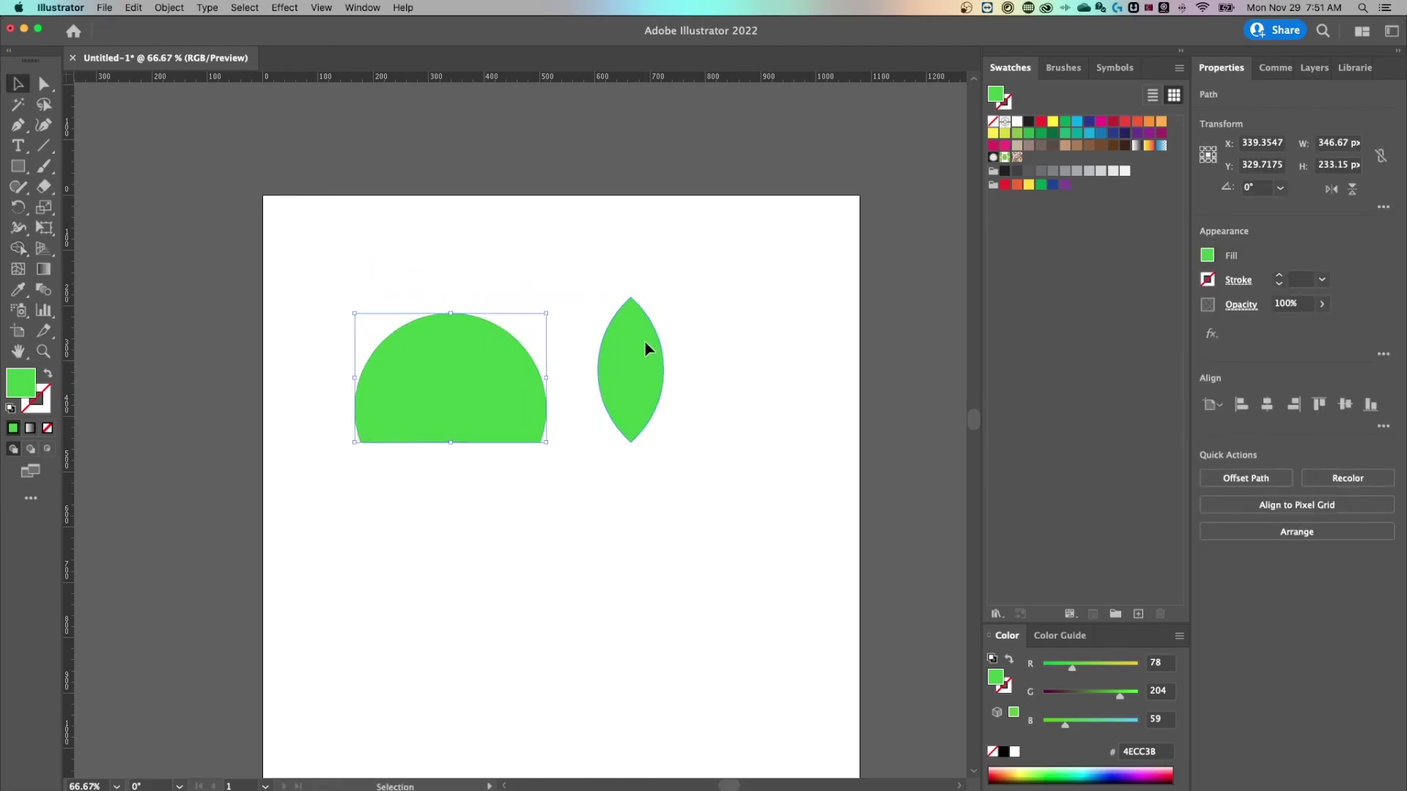
pyautogui.press('Delete')
# - Move the half-circle dome toward the artboard centre
pyautogui.moveTo(412, 306); pyautogui.dragTo(492, 356)
pyautogui.click(628, 327)
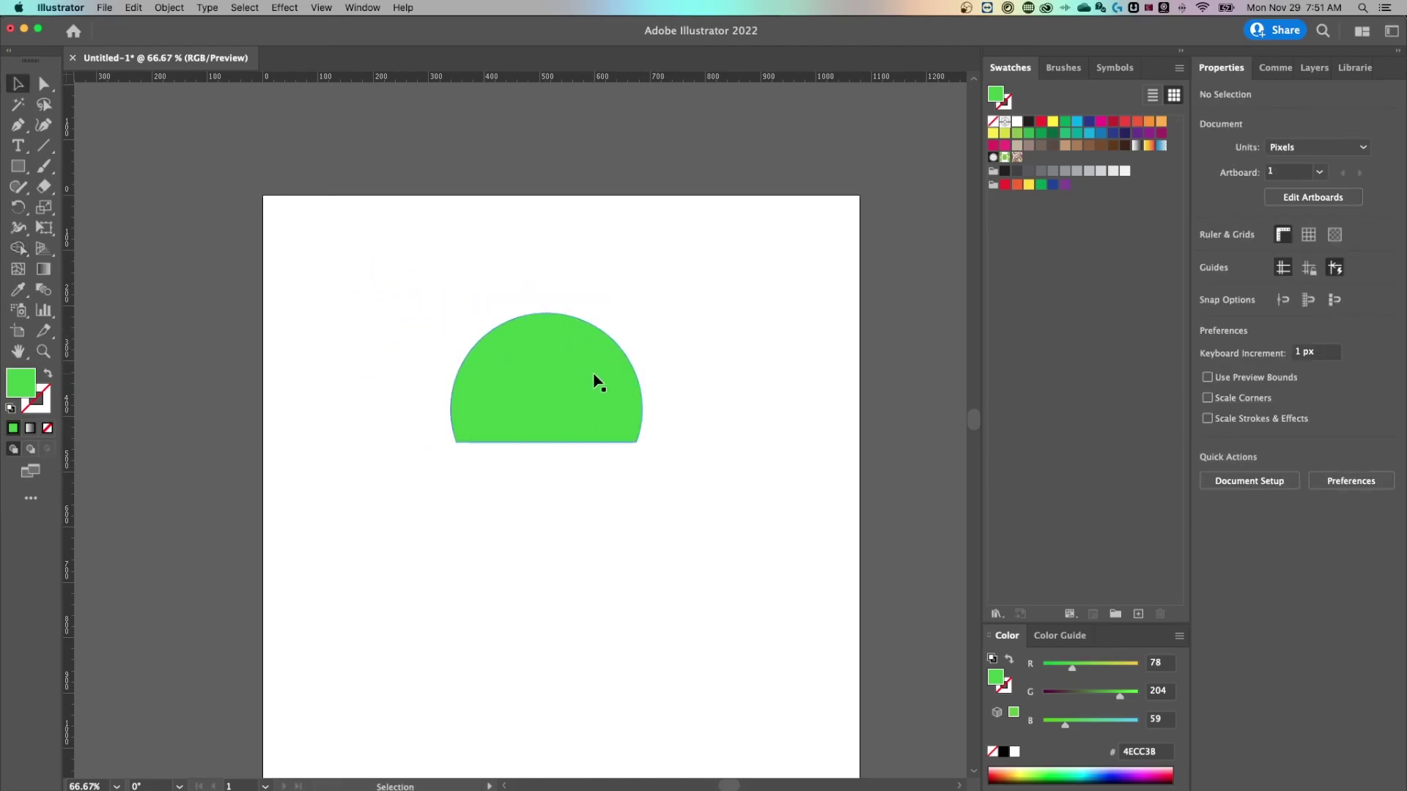
pyautogui.click(592, 372)
pyautogui.click(740, 368)
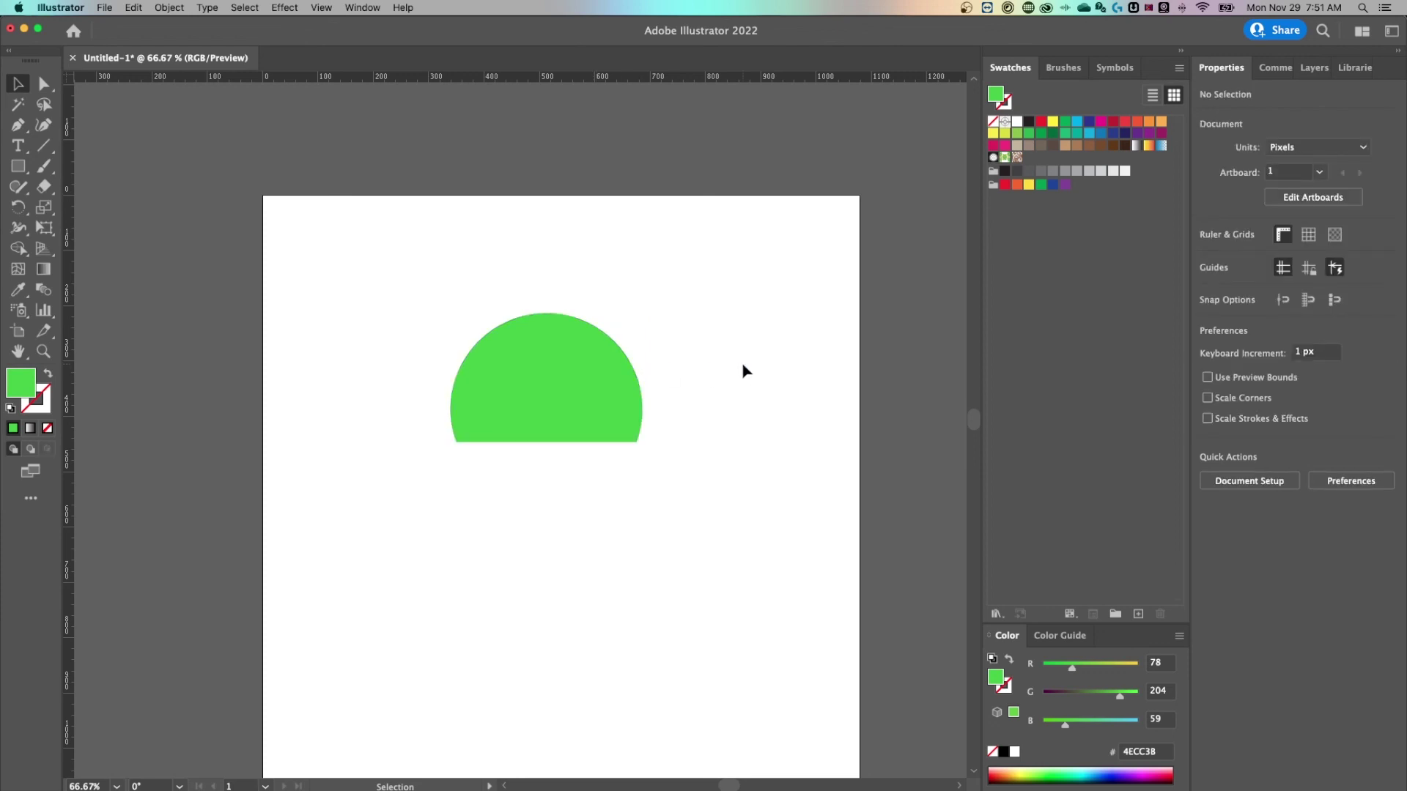